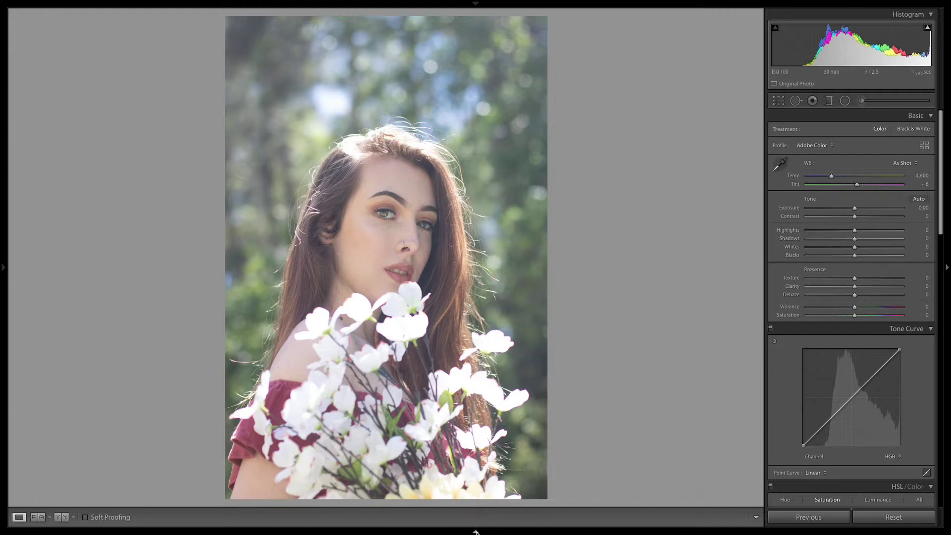
Step: Check the imported photos in the filmstrip and inspect the woman's face at close range
click(475, 531)
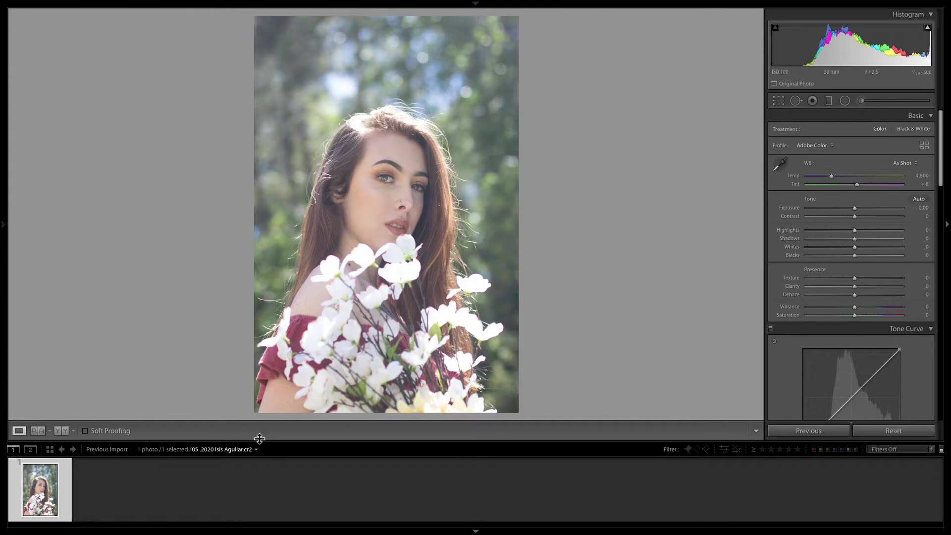
click(476, 531)
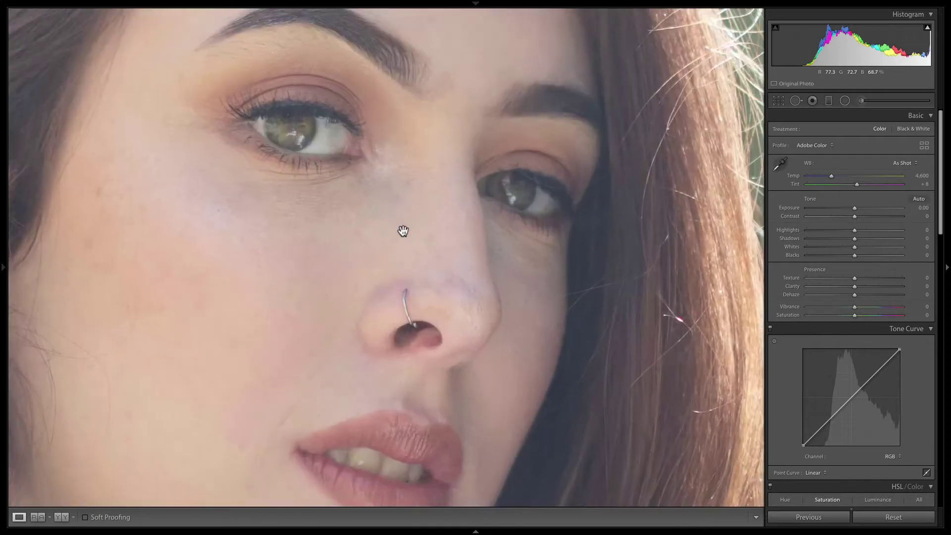
click(403, 229)
click(394, 207)
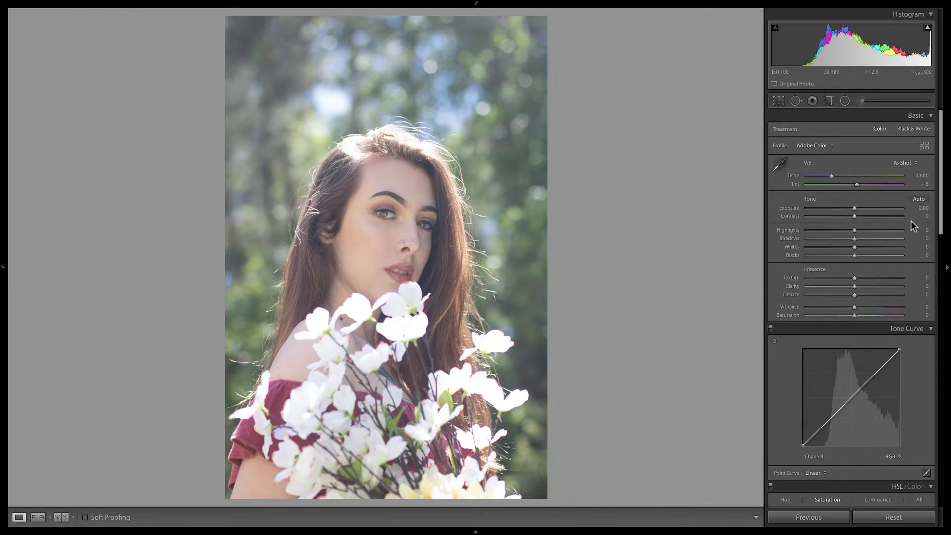
Step: Crop the portrait tighter at the original aspect ratio, trimming the empty background above and beside the woman
click(780, 104)
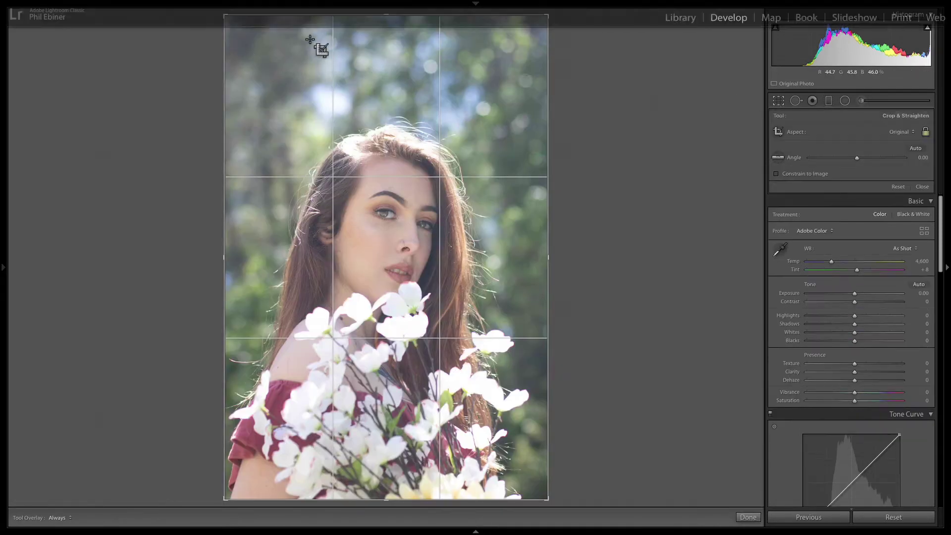
drag(385, 16, 391, 44)
drag(337, 114, 313, 136)
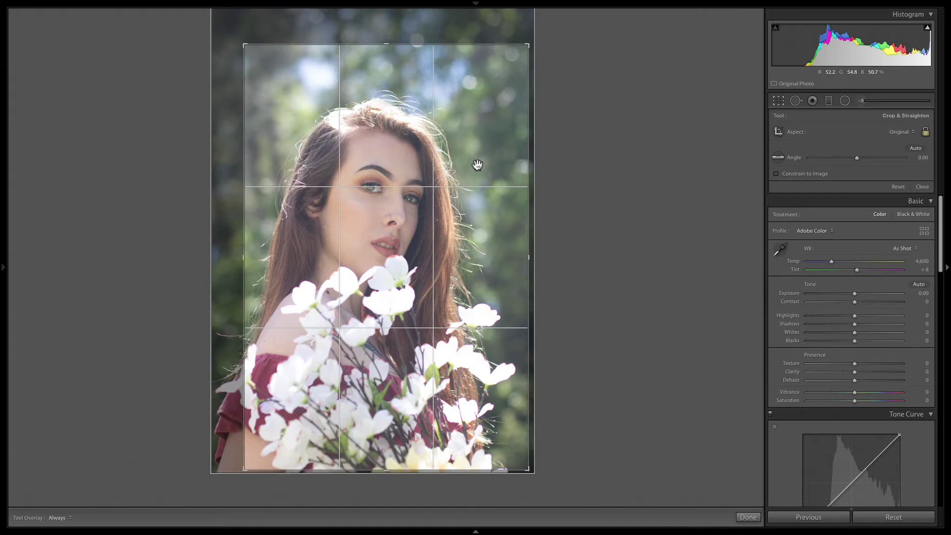
drag(377, 171, 375, 170)
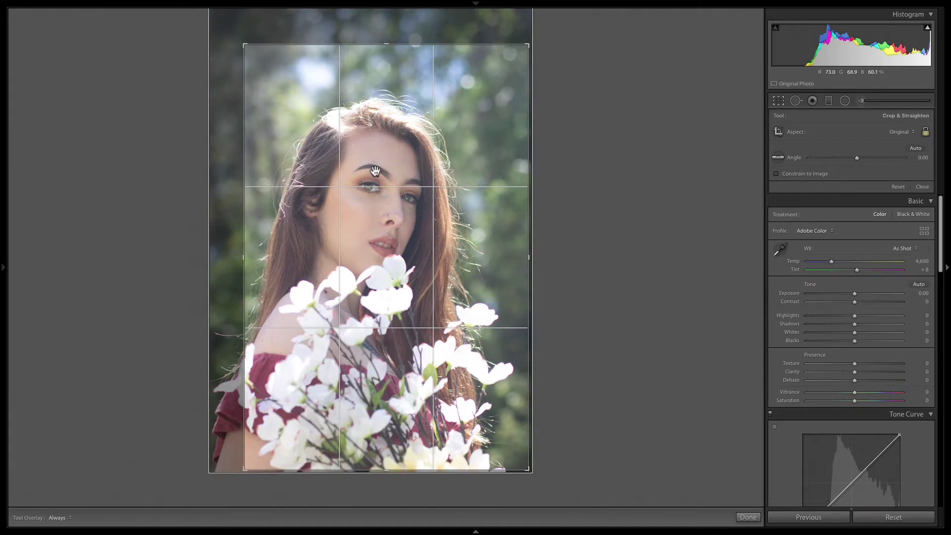
key(r)
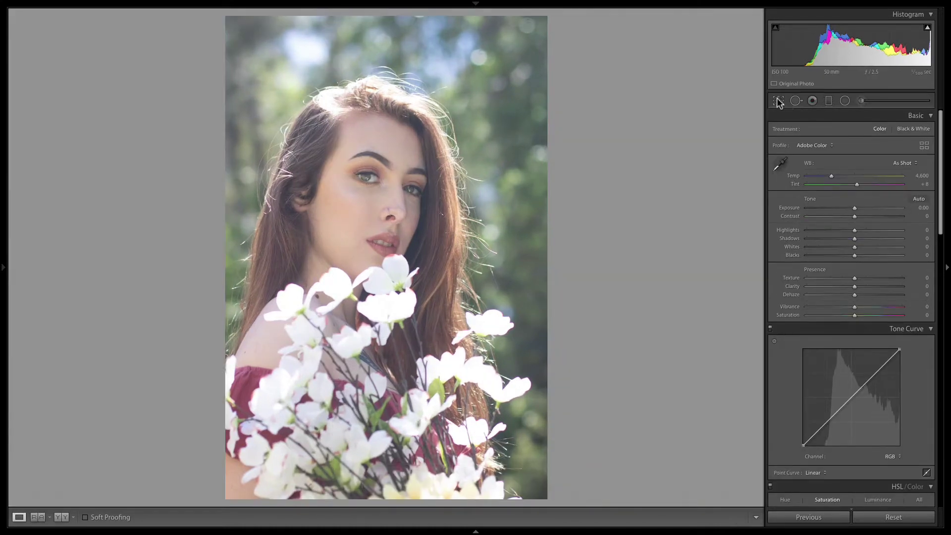
Step: Tighten the crop a little further and shift the photo within the frame to rebalance the woman and flowers
click(778, 100)
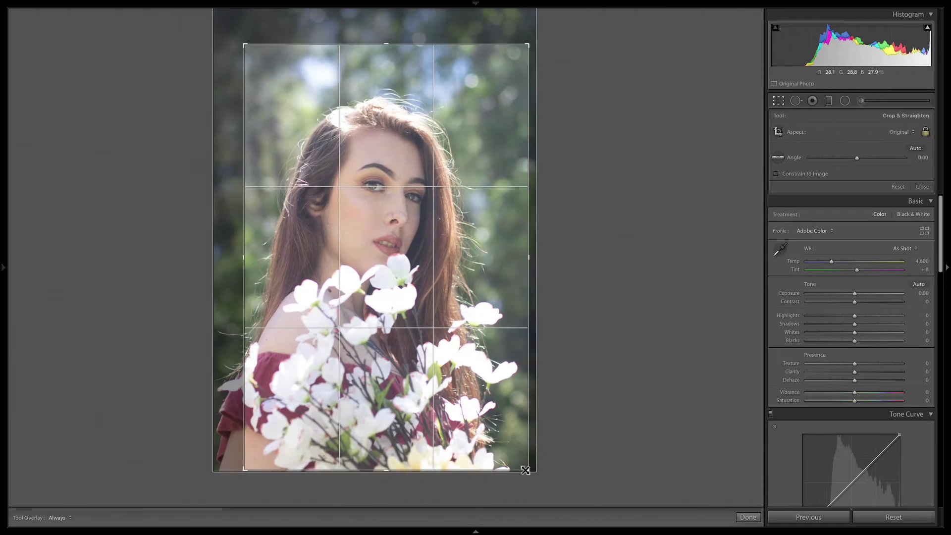
drag(524, 470, 522, 462)
drag(450, 388, 446, 378)
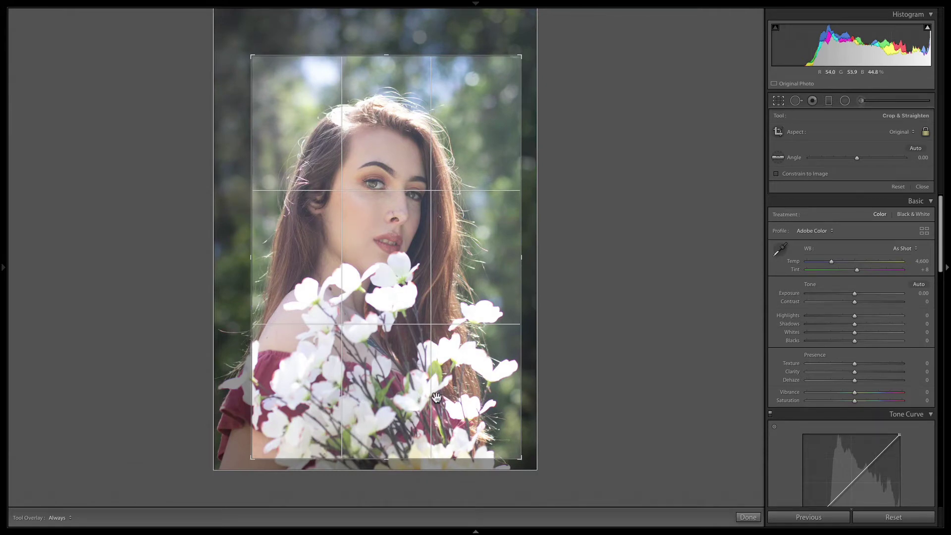
key(Return)
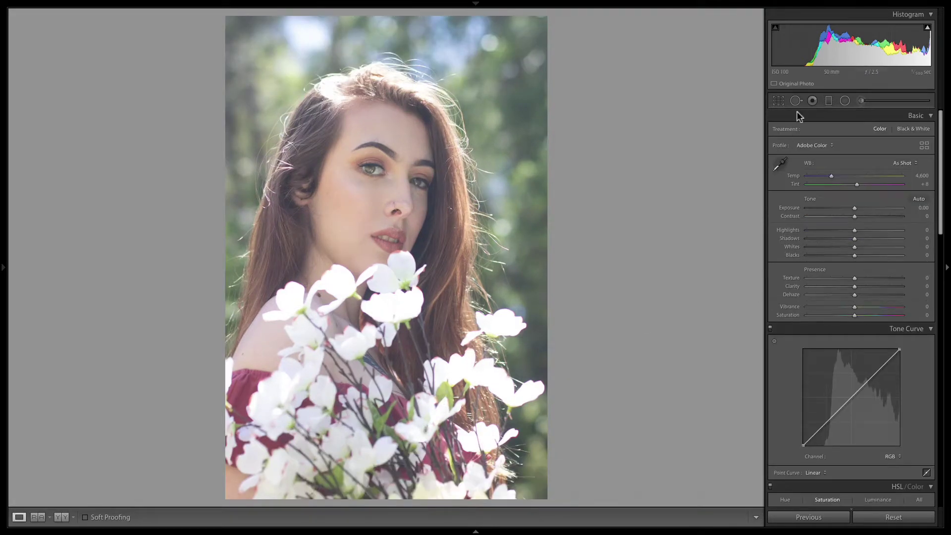
click(778, 101)
drag(423, 127, 429, 129)
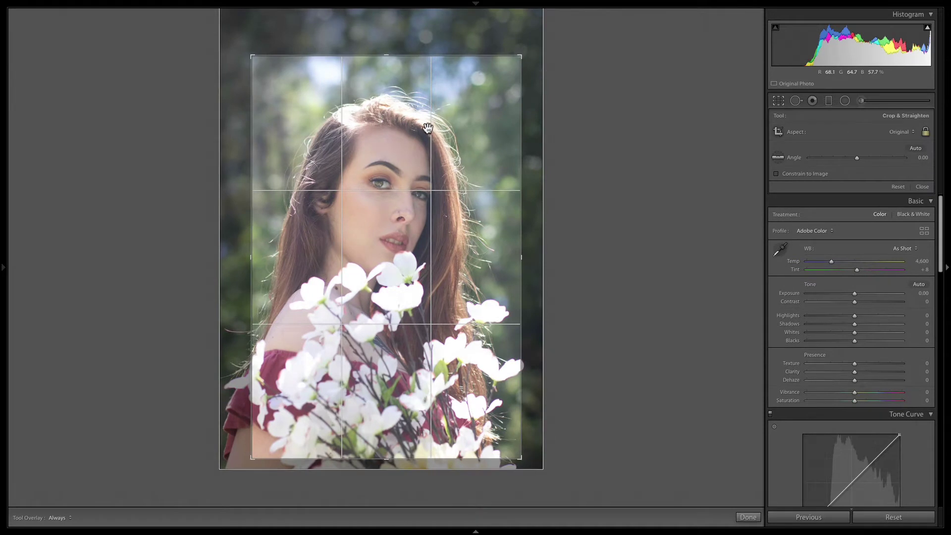
key(Return)
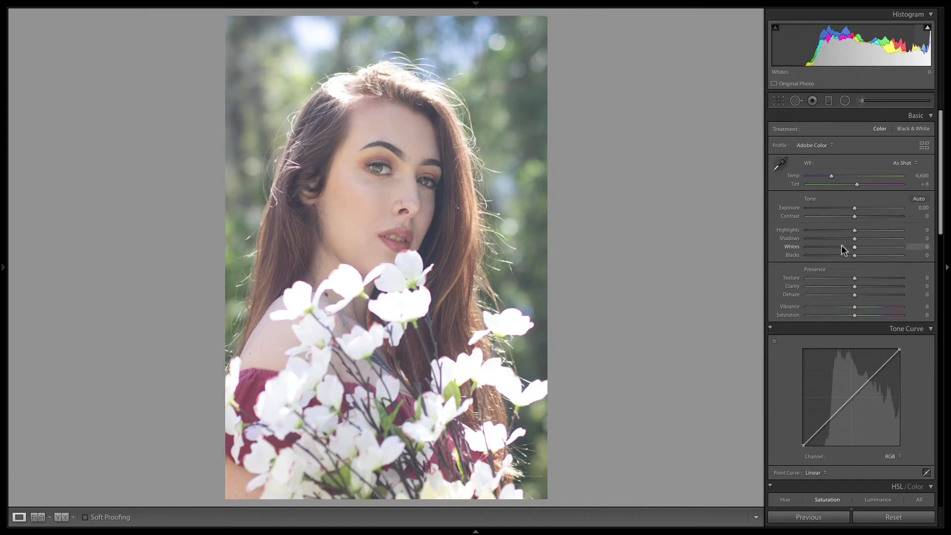
Step: Adjust the tone: Exposure −0.90, Highlights −66, Shadows +32, Whites −46 and Blacks −25
drag(856, 204, 365, 102)
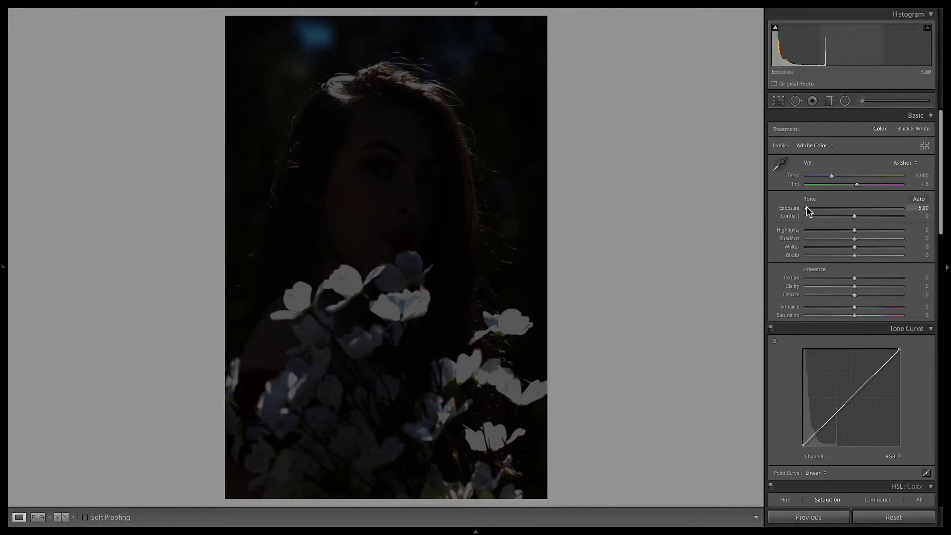
drag(806, 207, 854, 208)
drag(853, 247, 817, 252)
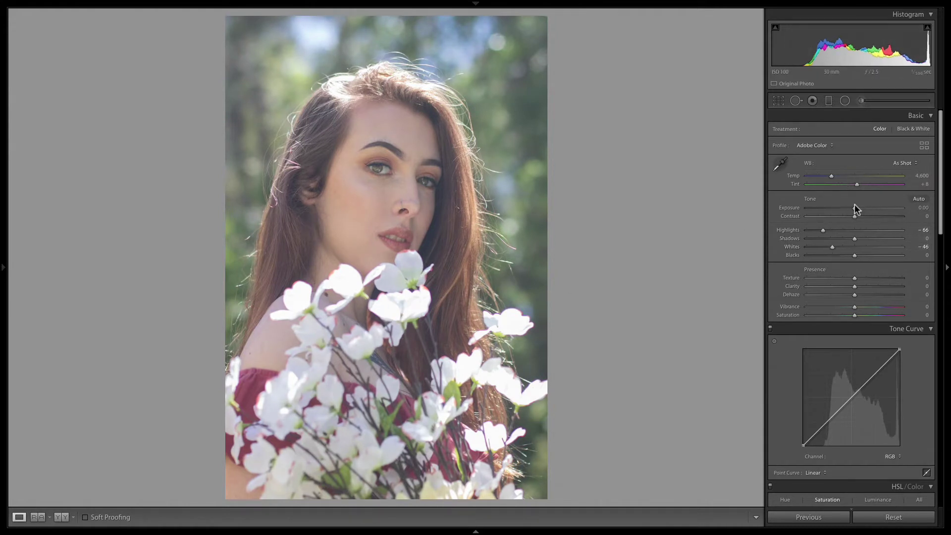
drag(853, 208, 843, 207)
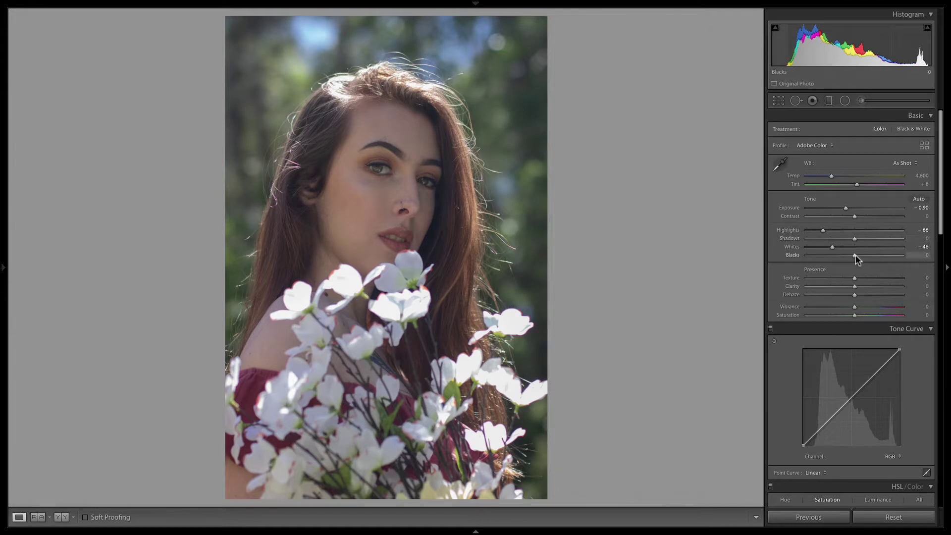
mouse_move(854, 255)
mouse_down()
mouse_move(830, 256)
mouse_move(899, 241)
mouse_move(865, 241)
mouse_move(874, 243)
mouse_move(842, 255)
mouse_up()
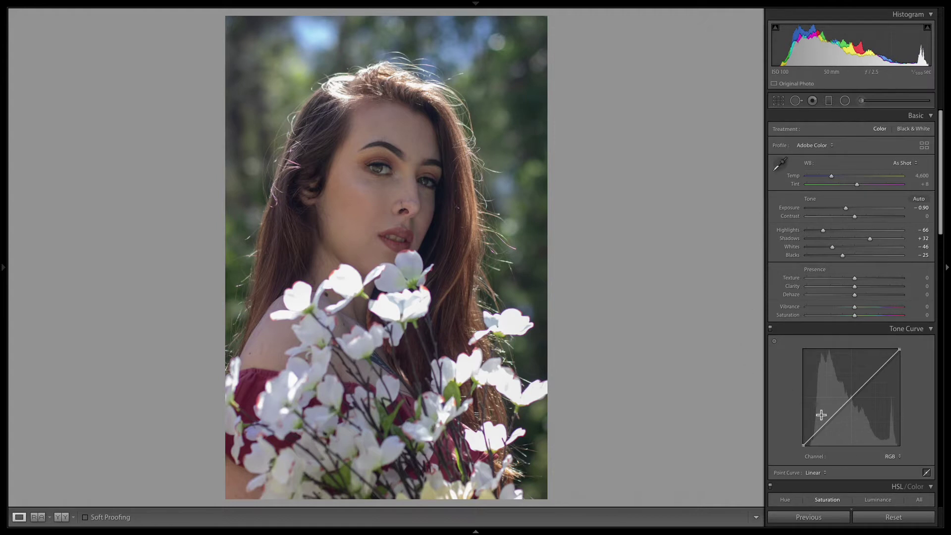
Step: Try a contrast-boosting S-curve on the RGB tone curve and undo it
drag(830, 418, 833, 421)
drag(871, 380, 864, 376)
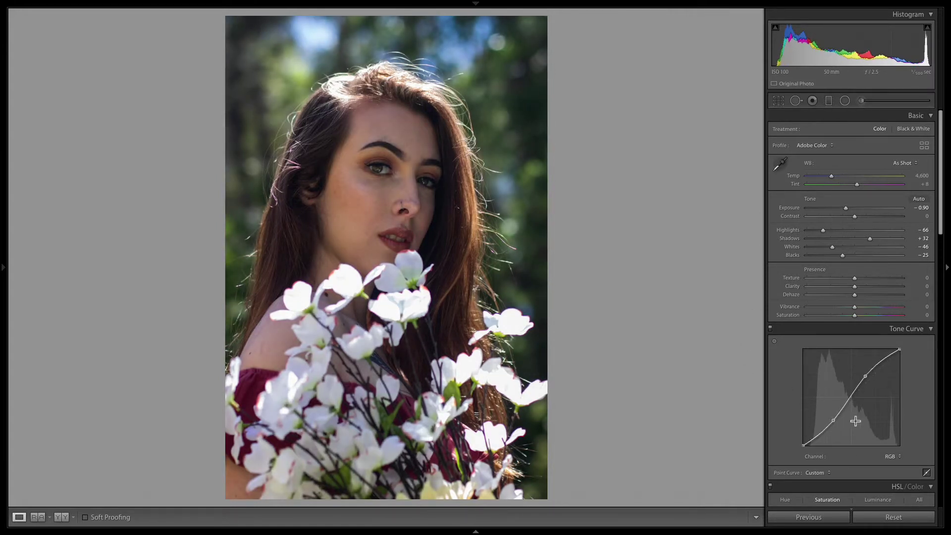
key(super+z)
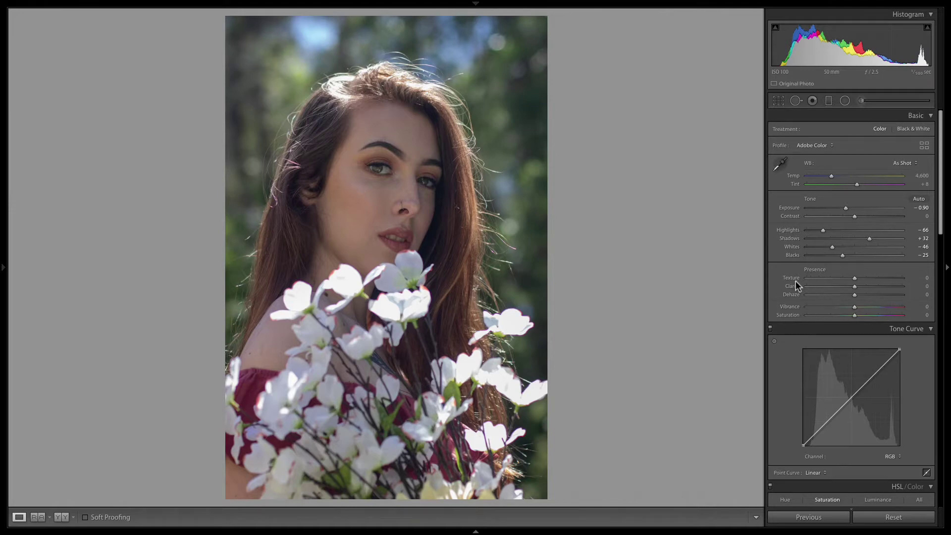
Step: Inspect the woman's facial skin up close and set the photo's Vibrance to +15
click(357, 161)
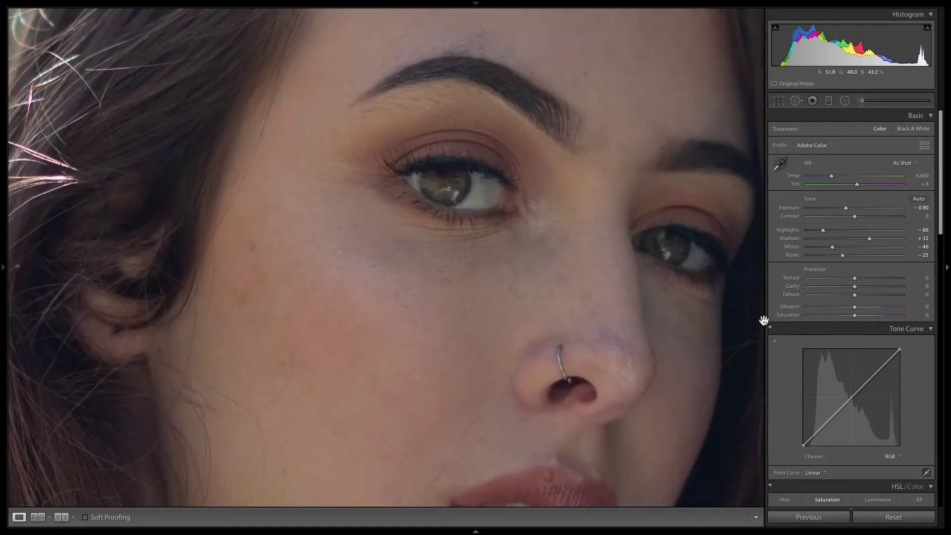
click(509, 322)
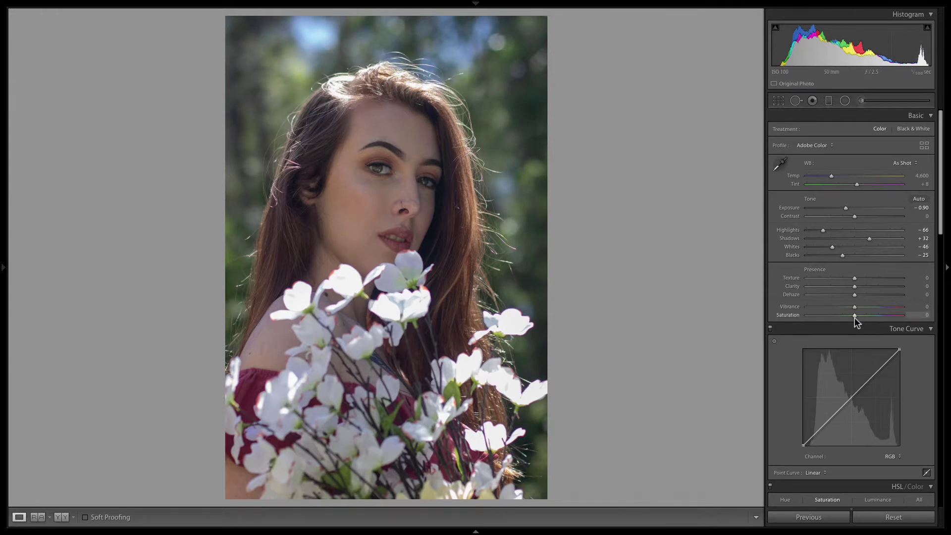
mouse_move(854, 307)
mouse_down()
mouse_move(881, 308)
mouse_move(861, 308)
mouse_up()
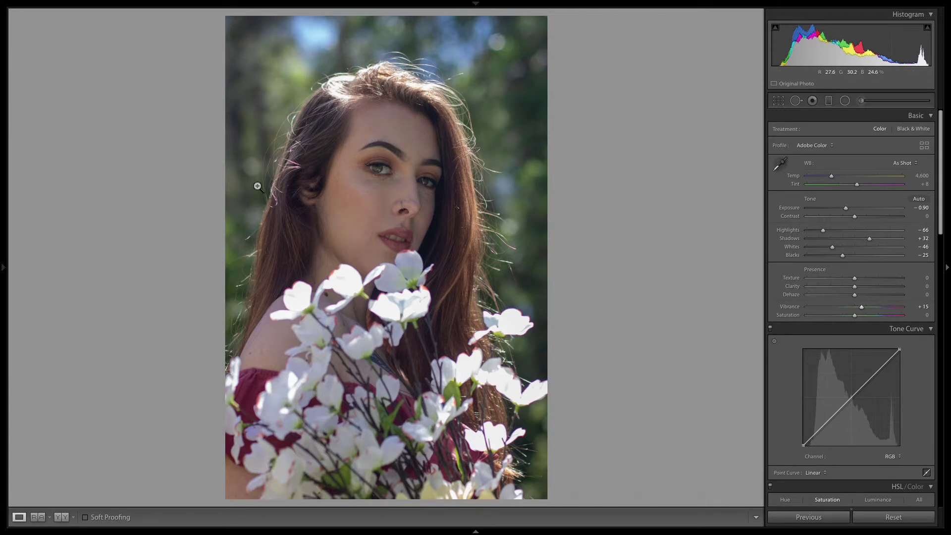
Step: Compare the edited portrait with its before version
key(backslash)
key(backslash)
key(backslash)
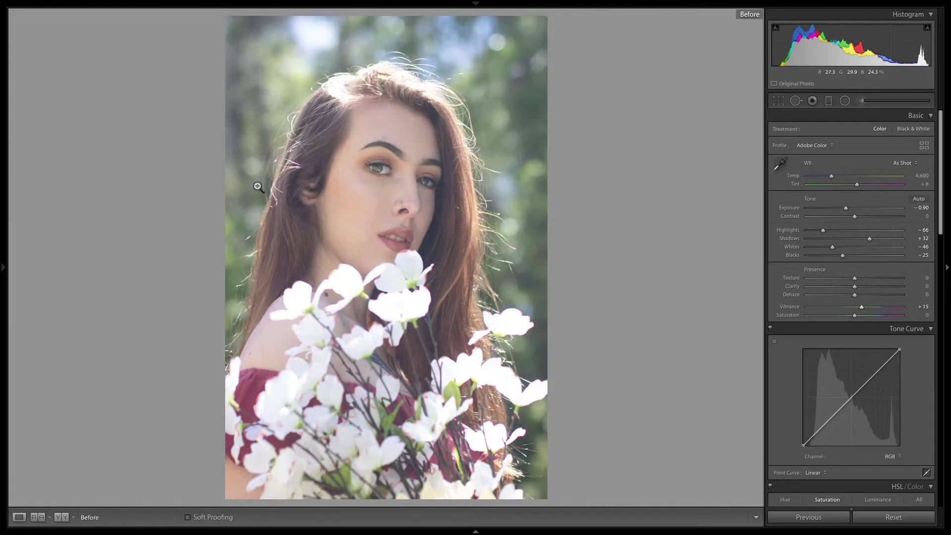
key(backslash)
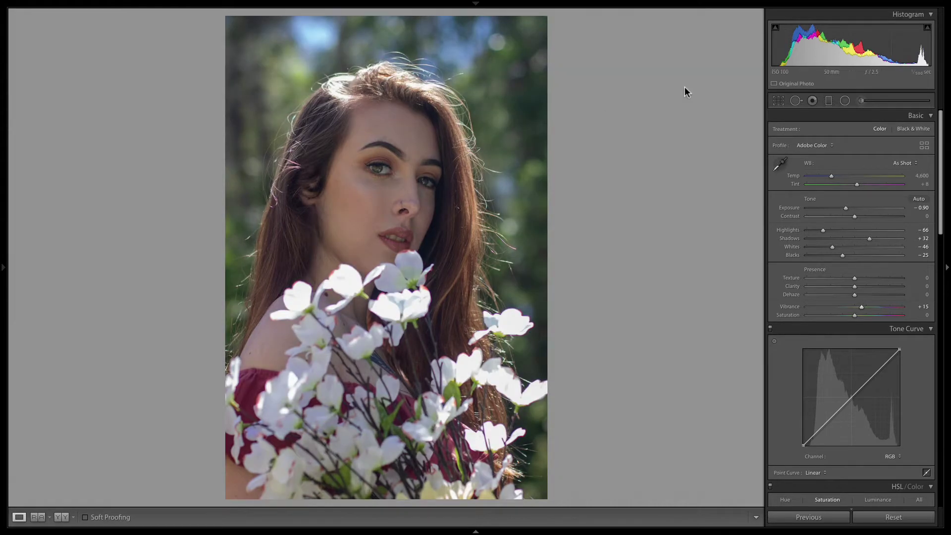
Step: Boost the saturation of the background foliage with targeted adjustment, bringing Yellow to +15 and Green to +49
drag(940, 134, 941, 176)
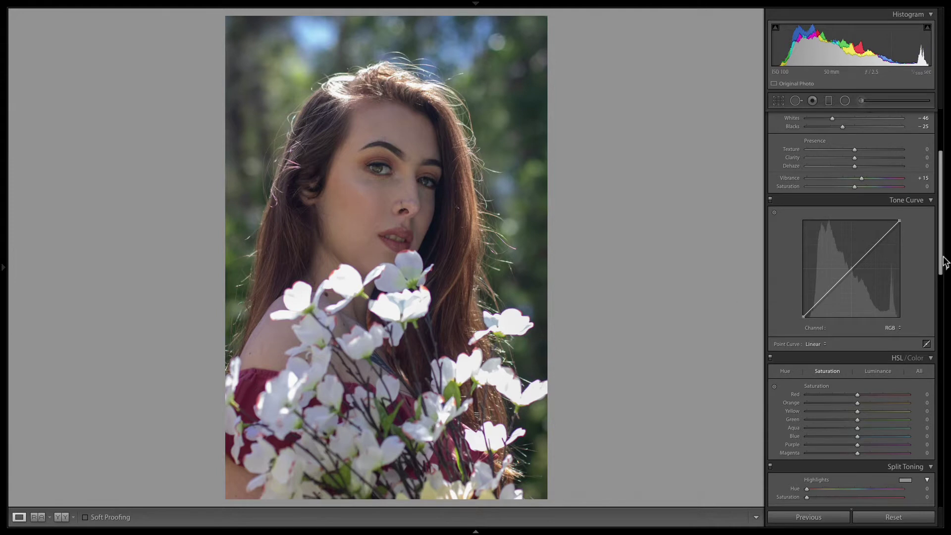
drag(940, 241, 941, 273)
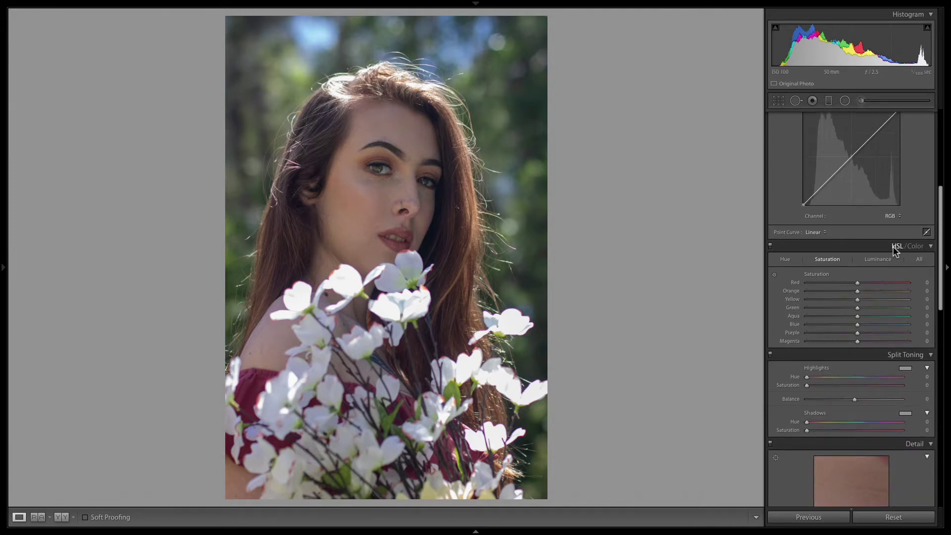
click(918, 259)
click(826, 260)
click(774, 274)
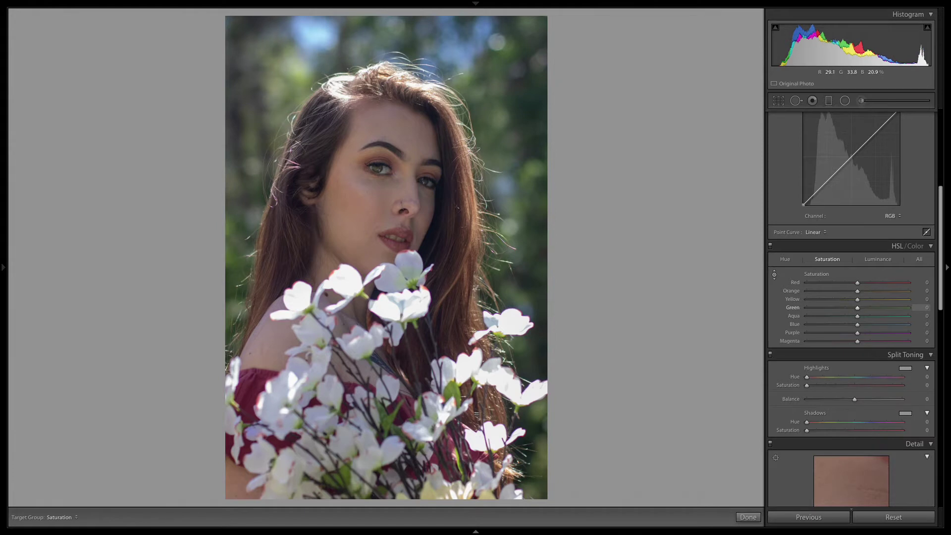
drag(515, 149, 515, 134)
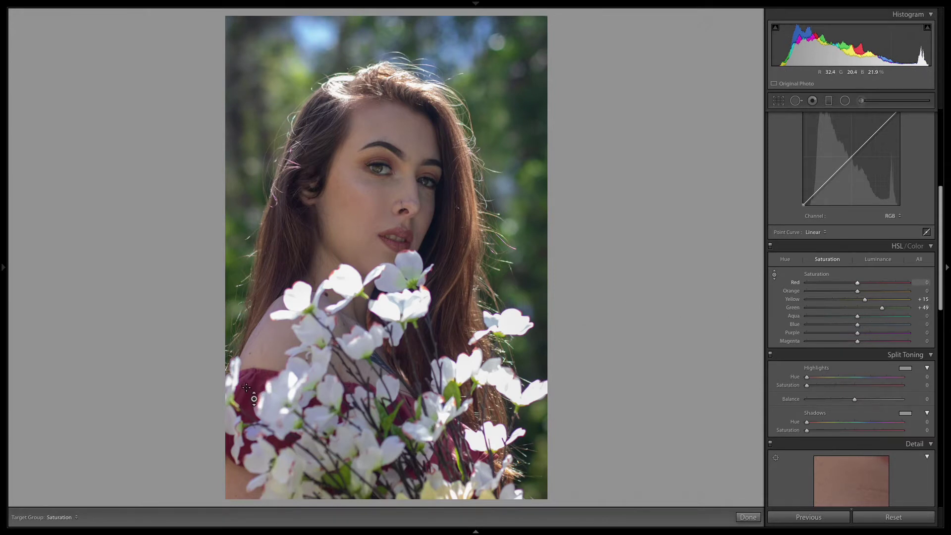
Step: Try raising the dress's Red and Magenta saturation to +100 with targeted adjustment and undo it
drag(260, 396, 258, 337)
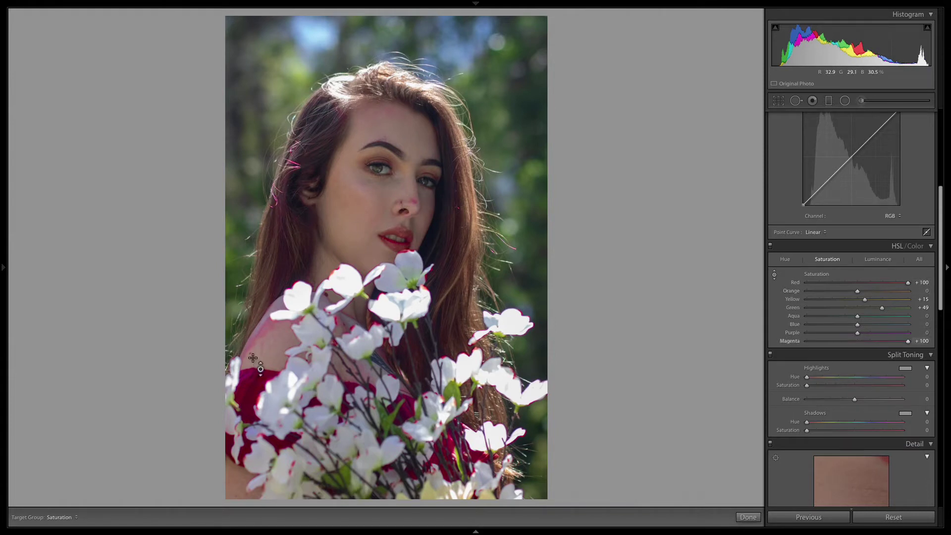
key(ctrl+z)
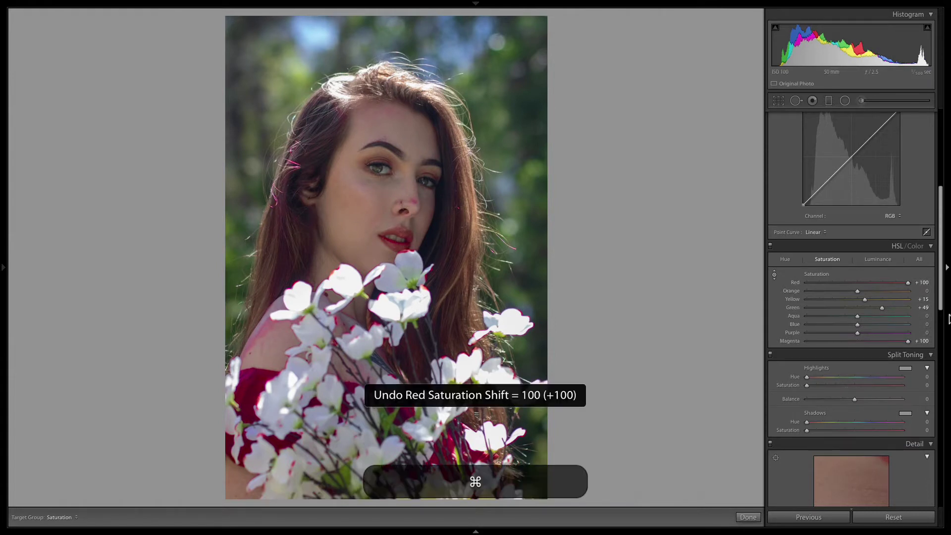
key(Escape)
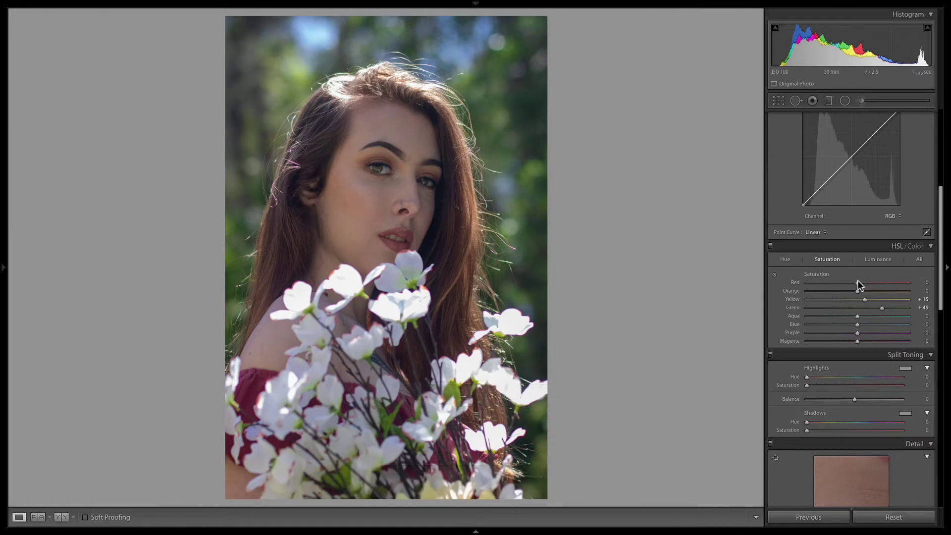
Step: Set the Red saturation to +7
drag(863, 283, 855, 283)
Step: Bring up the sharpening and noise reduction settings and examine the woman's eyes, skin and hair up close
drag(943, 237, 948, 267)
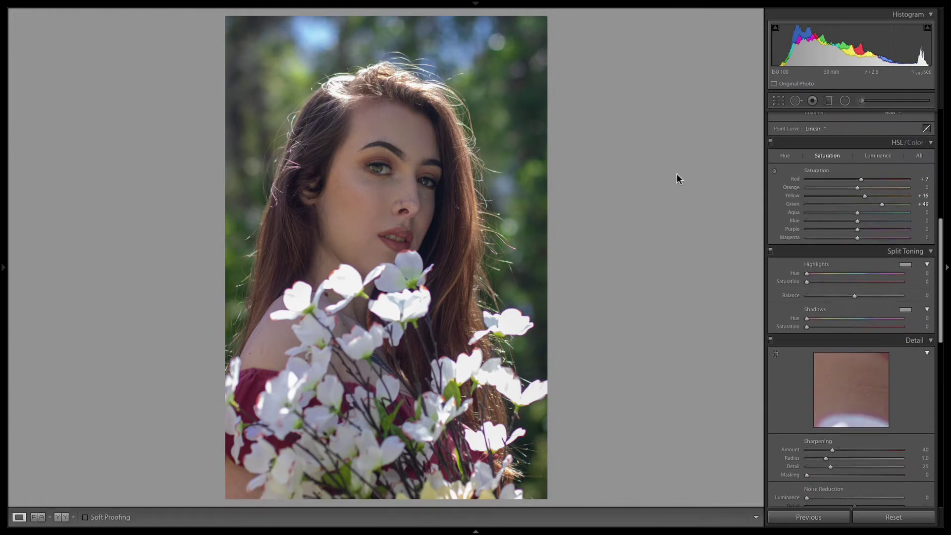
drag(942, 235, 943, 288)
click(373, 164)
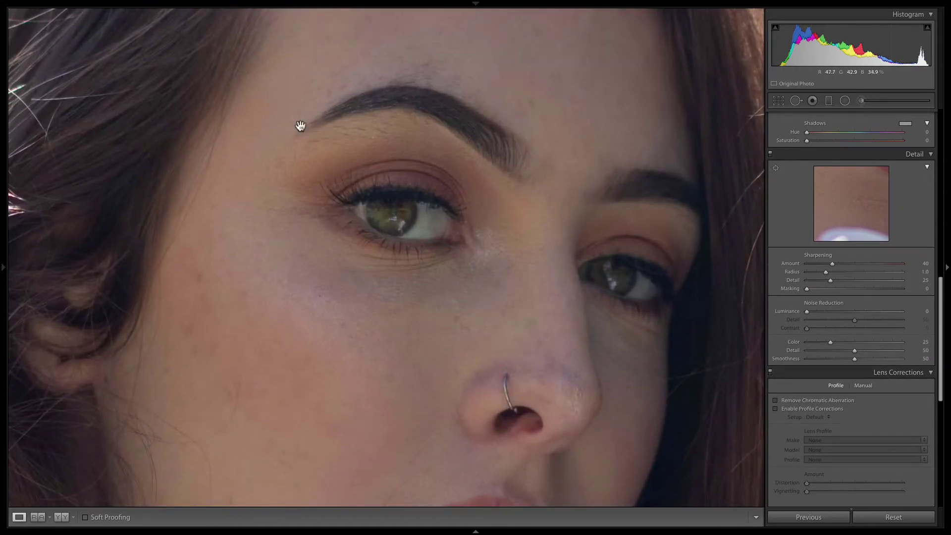
drag(314, 286, 534, 423)
drag(623, 343, 240, 187)
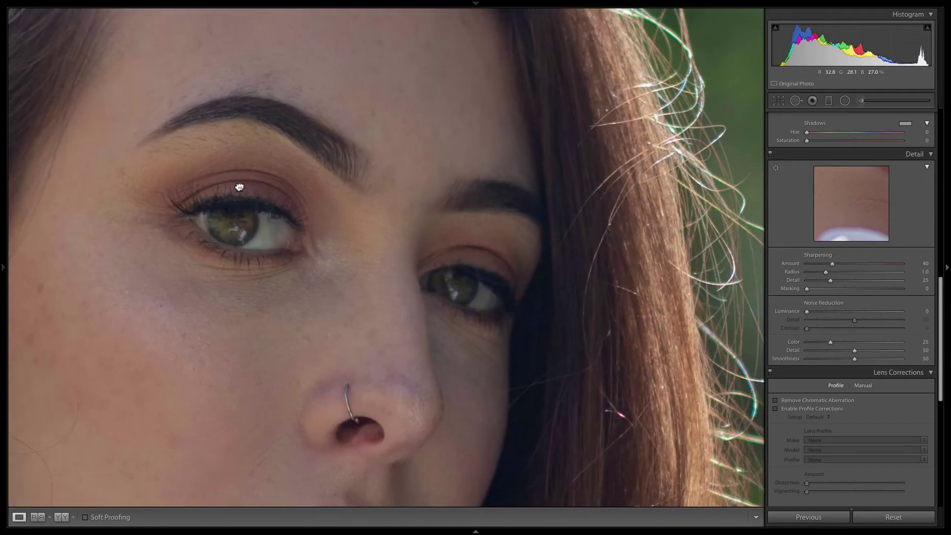
drag(579, 334, 653, 281)
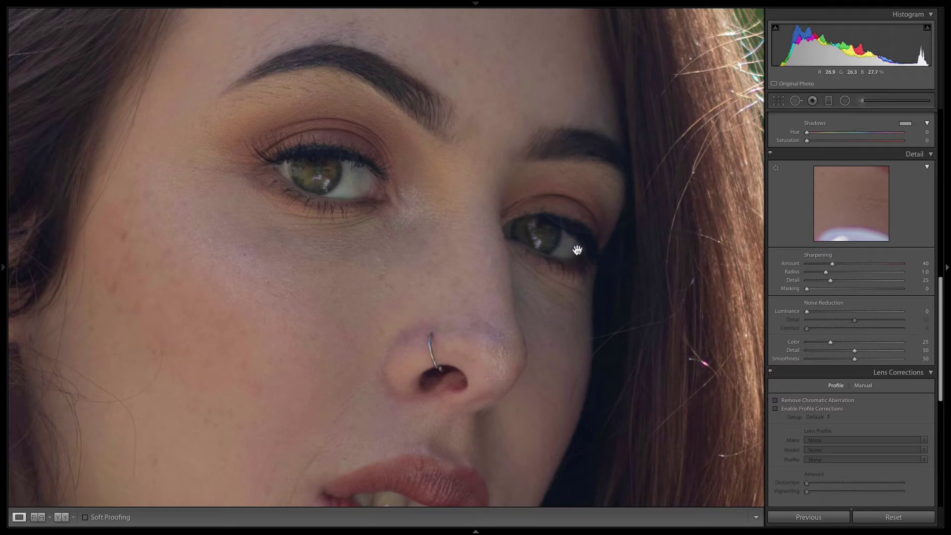
drag(510, 358, 569, 354)
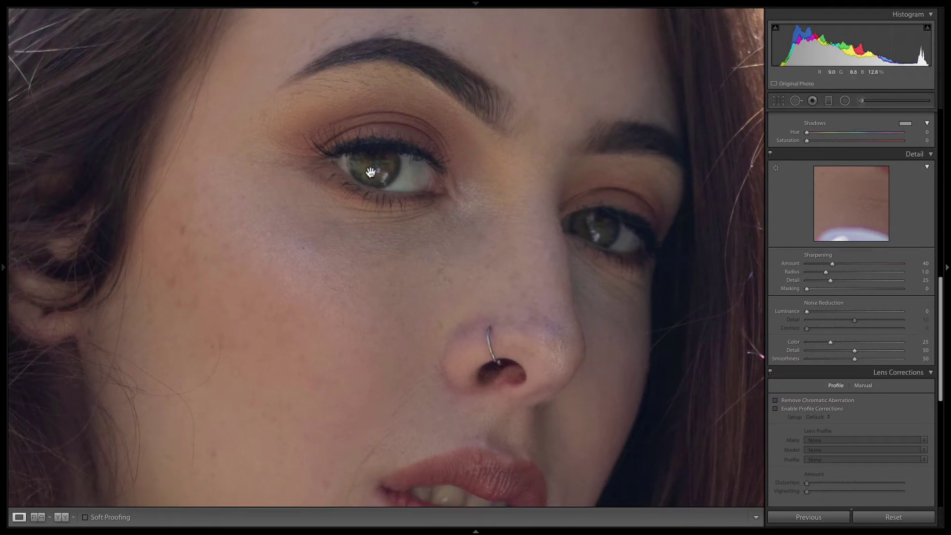
Step: Examine the skin, lips and stray hairs on the woman's face up close and compare them with the whole portrait
click(620, 329)
click(379, 212)
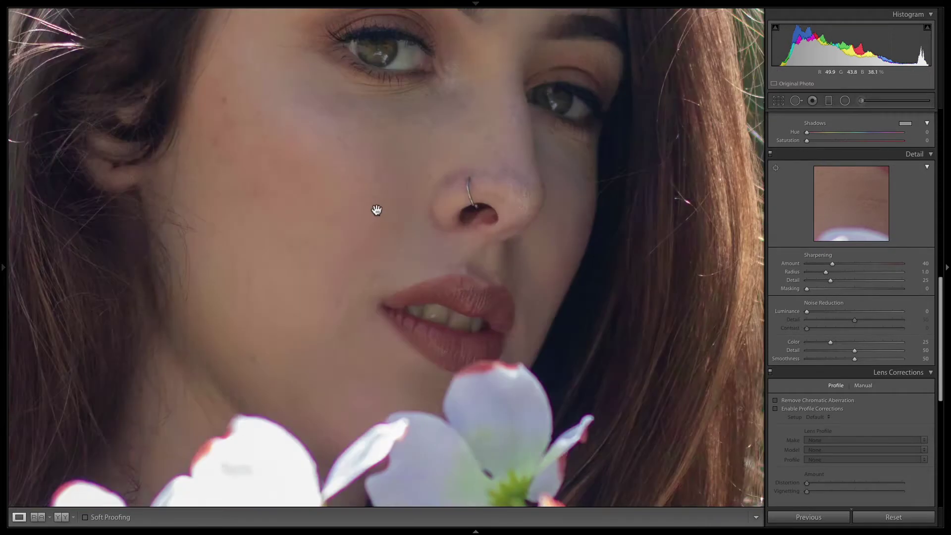
drag(493, 201, 508, 233)
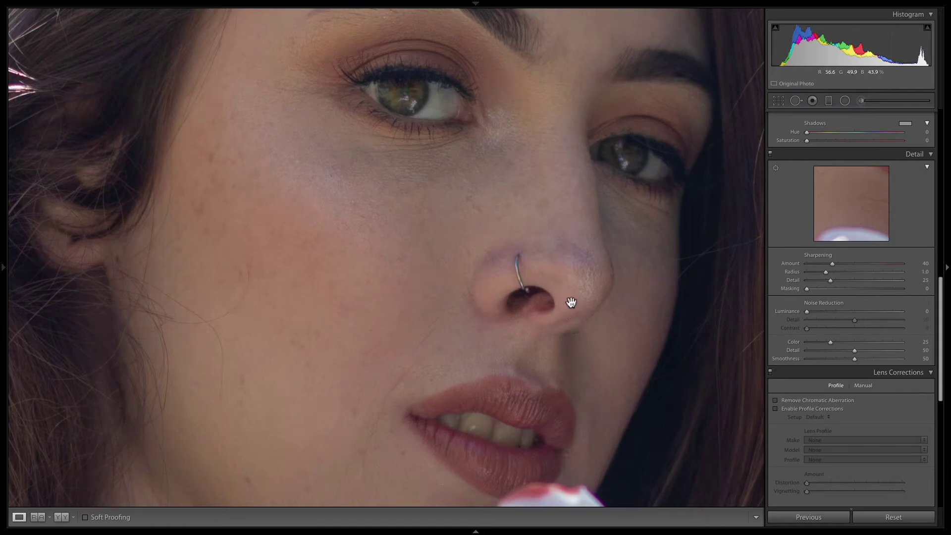
click(538, 285)
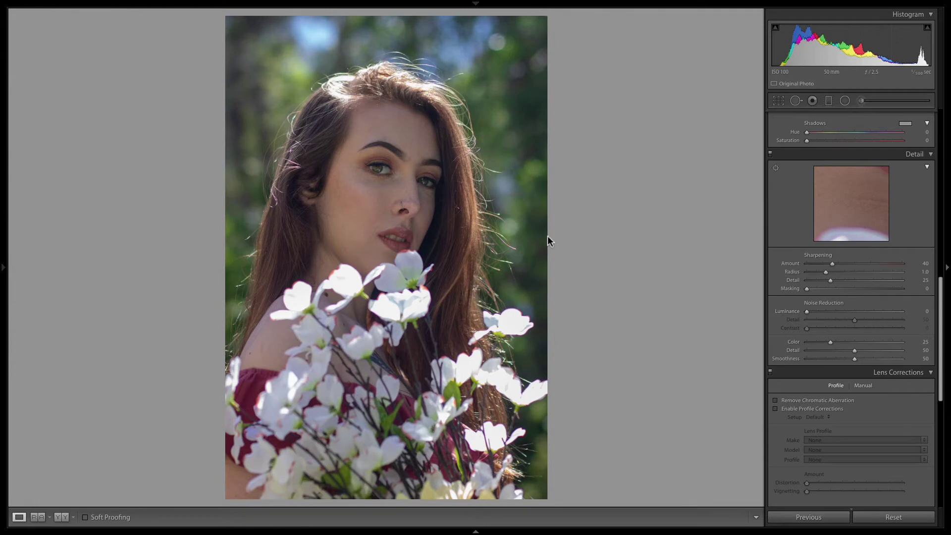
click(456, 238)
drag(191, 164, 609, 350)
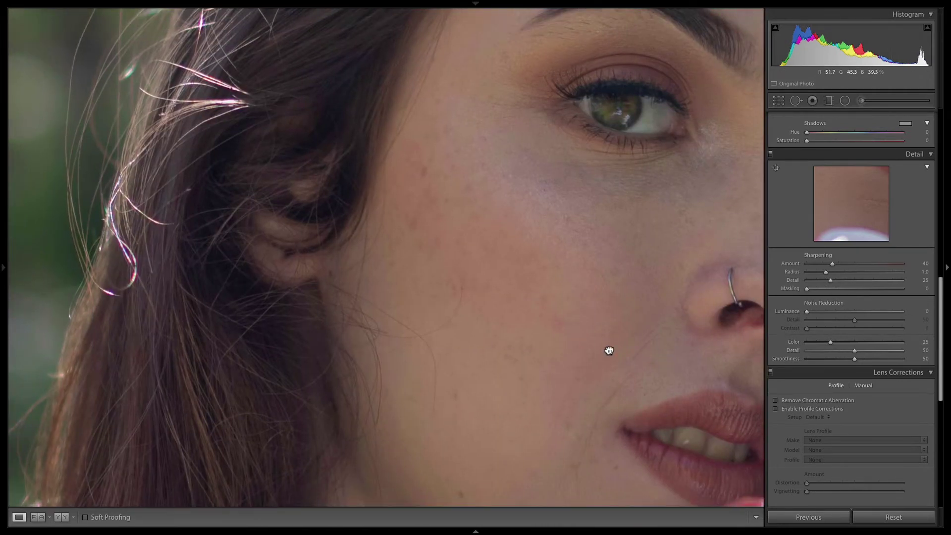
click(273, 189)
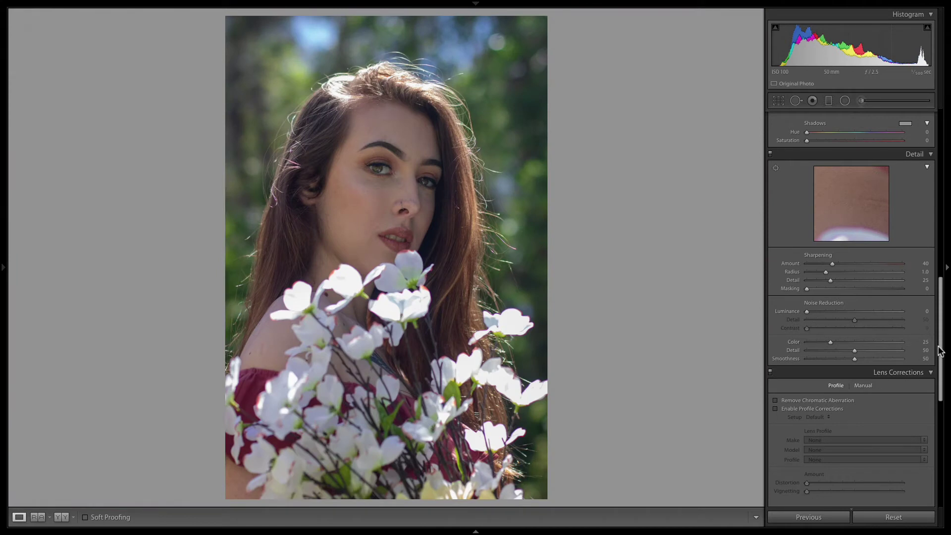
Step: Try a post-crop vignette on the portrait and reset its amount to 0
drag(940, 346, 945, 483)
mouse_move(854, 409)
mouse_down()
mouse_move(828, 410)
mouse_move(847, 413)
mouse_up()
double_click(847, 411)
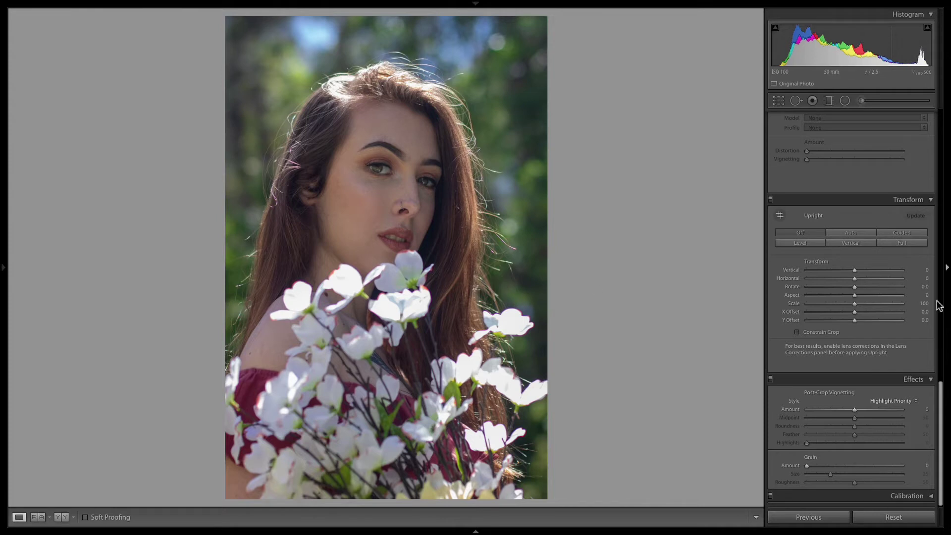
drag(941, 400, 948, 79)
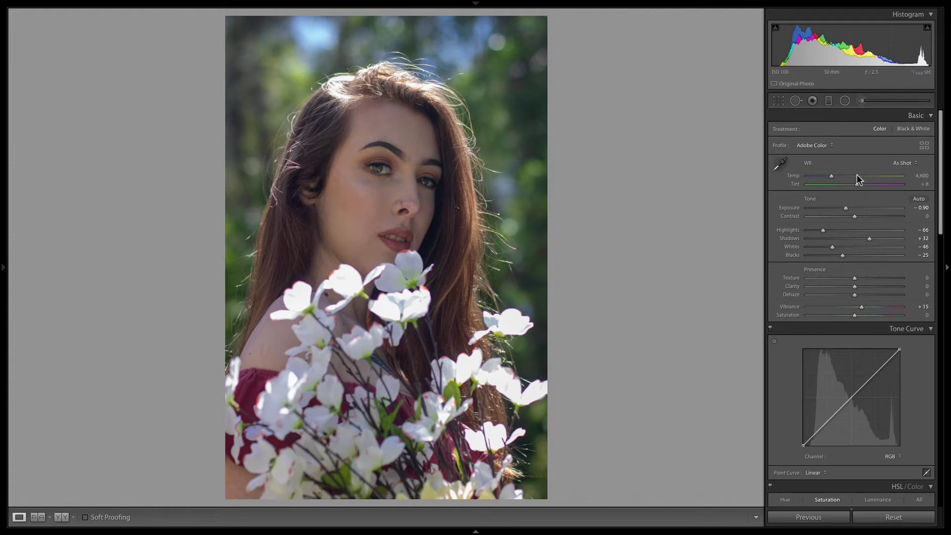
Step: Draw an upright elliptical radial filter around the woman's head and centre it on her face
click(846, 102)
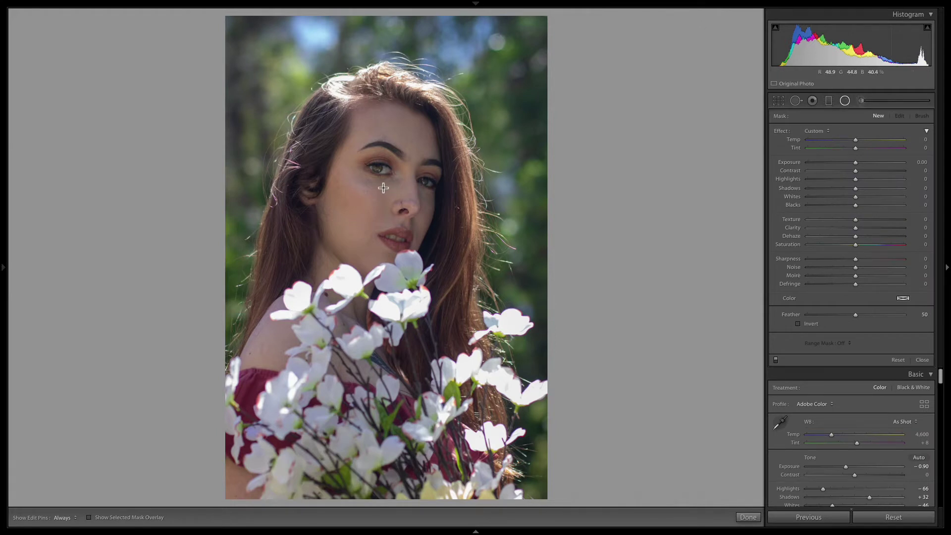
drag(382, 188, 490, 342)
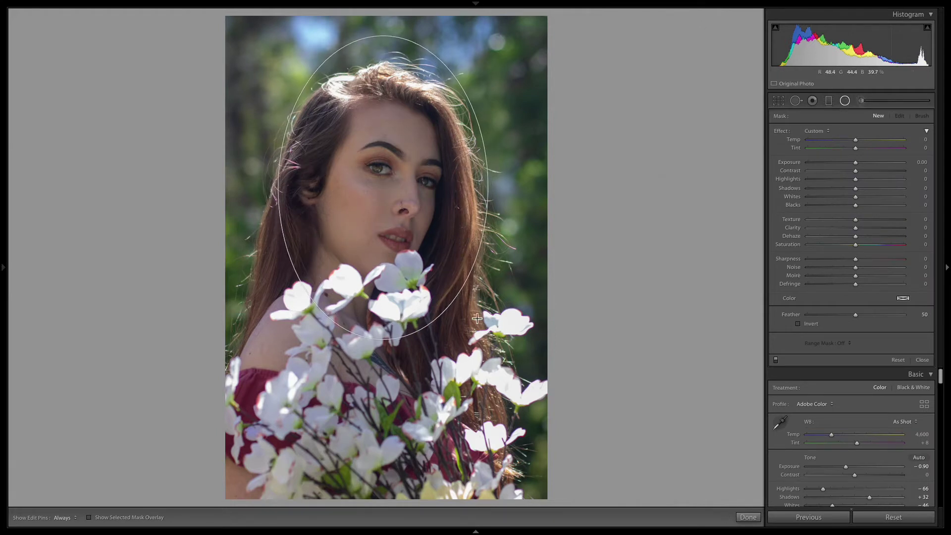
drag(382, 191, 385, 200)
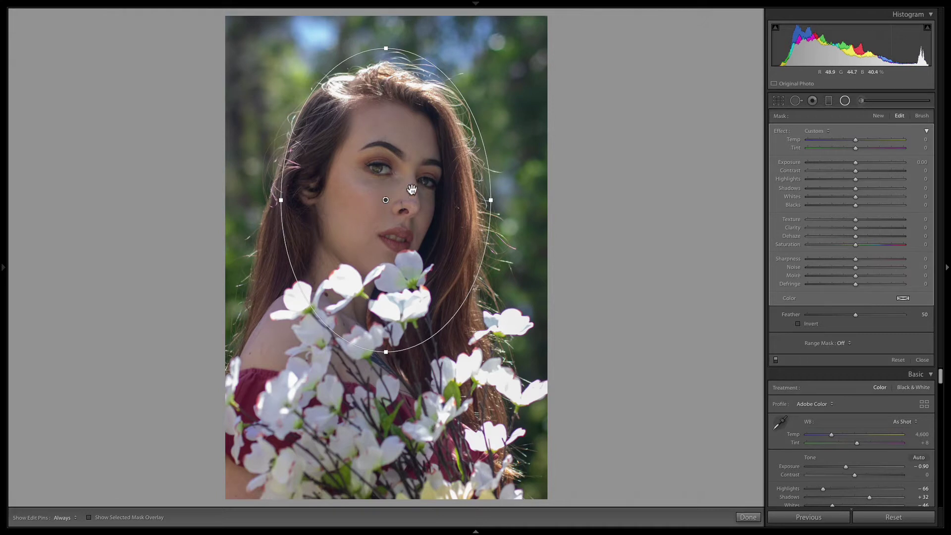
Step: Widen the radial filter slightly while checking its mask overlay, and invert the mask to affect the face inside the ellipse
key(o)
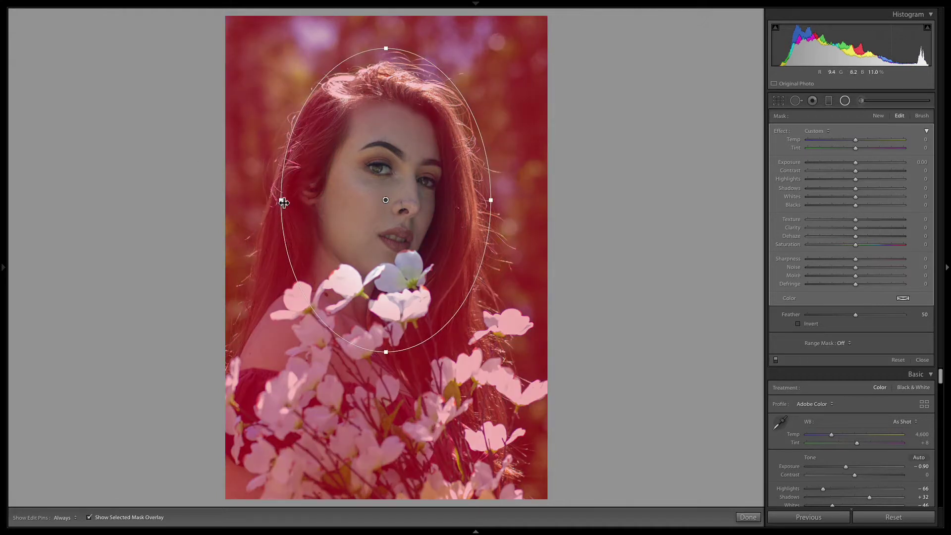
drag(281, 200, 269, 200)
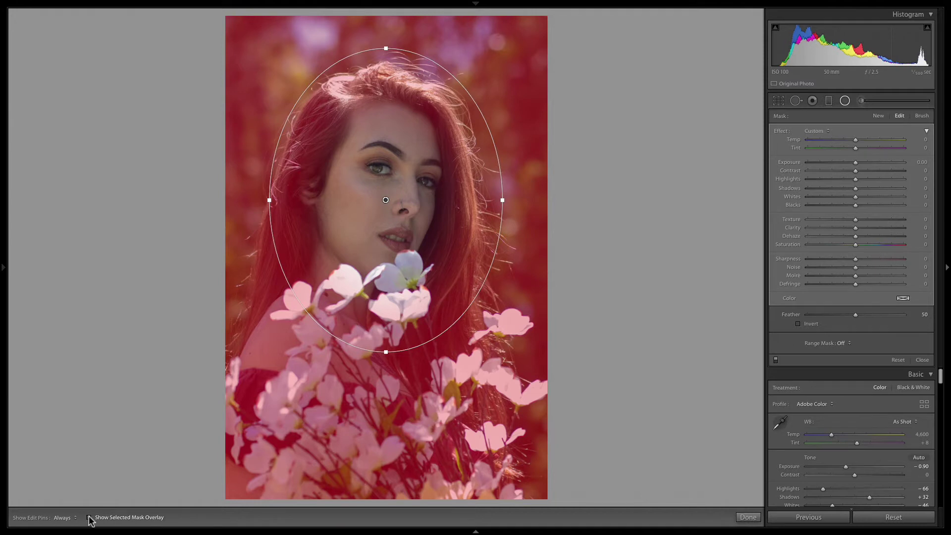
click(91, 517)
click(90, 517)
click(90, 517)
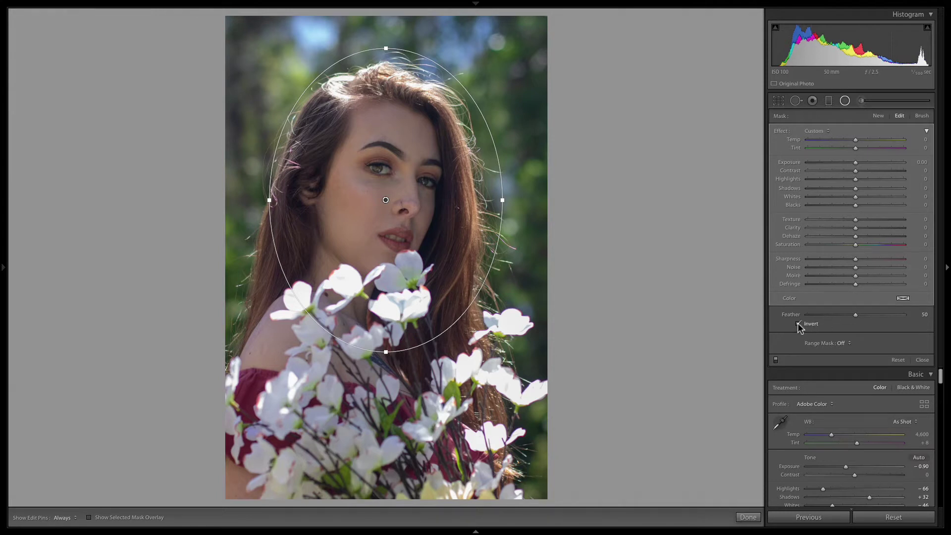
Step: Brighten the face within the radial filter with Exposure 0.93, Shadows -16 and Blacks -35
drag(855, 162, 840, 204)
drag(863, 162, 838, 205)
double_click(875, 162)
drag(866, 162, 867, 160)
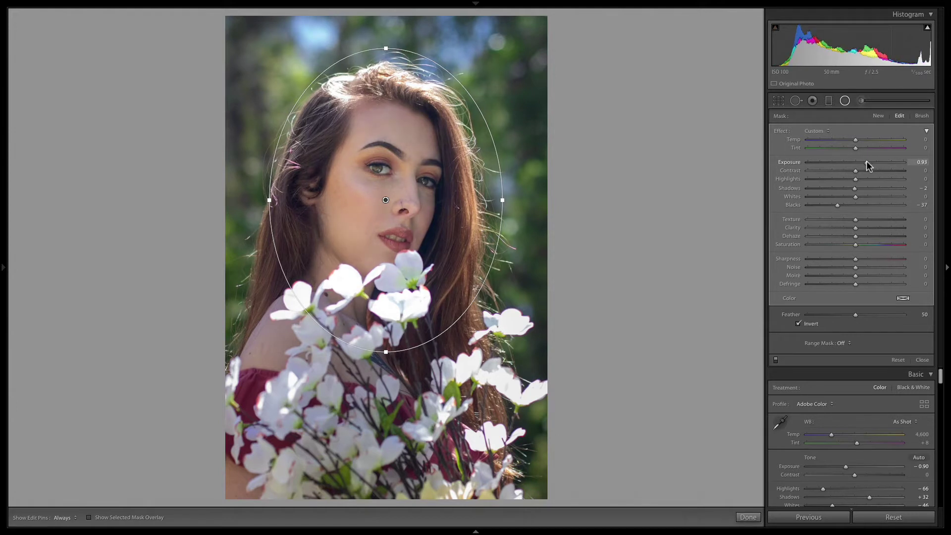
drag(837, 204, 847, 187)
Step: Compare the portrait with and without the radial filter's brightening
click(776, 360)
click(776, 361)
click(777, 361)
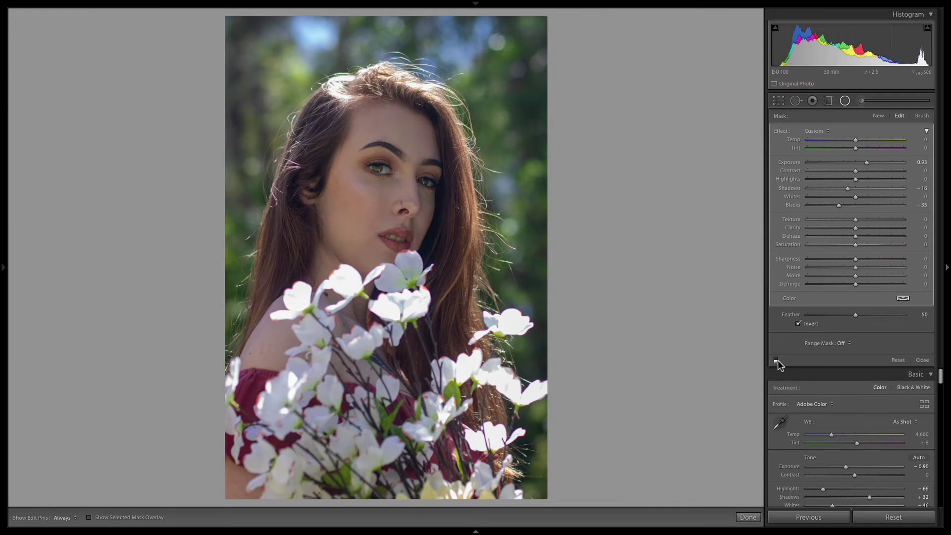
click(776, 361)
click(776, 361)
click(776, 361)
click(776, 360)
click(776, 360)
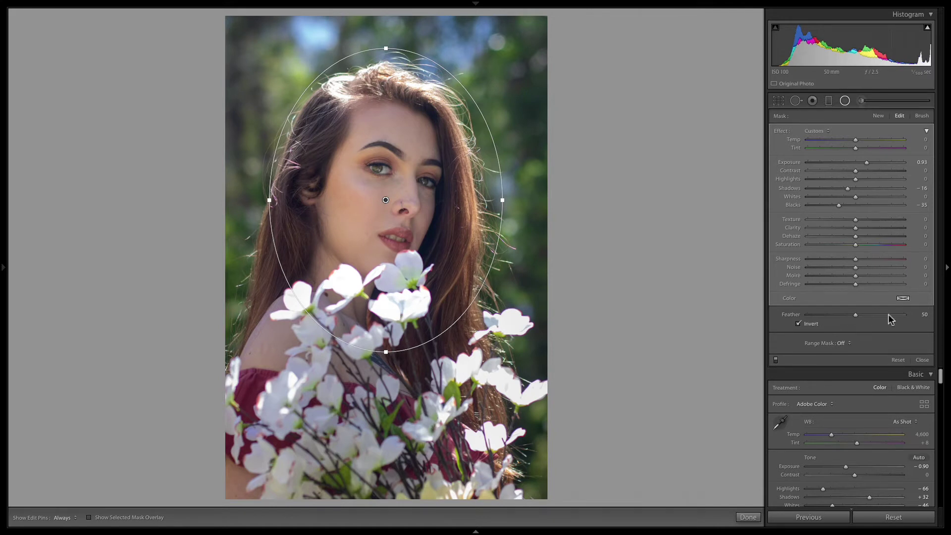
Step: Nudge the radial filter over the face, finish it and inspect the brightened face up close
drag(395, 172, 394, 172)
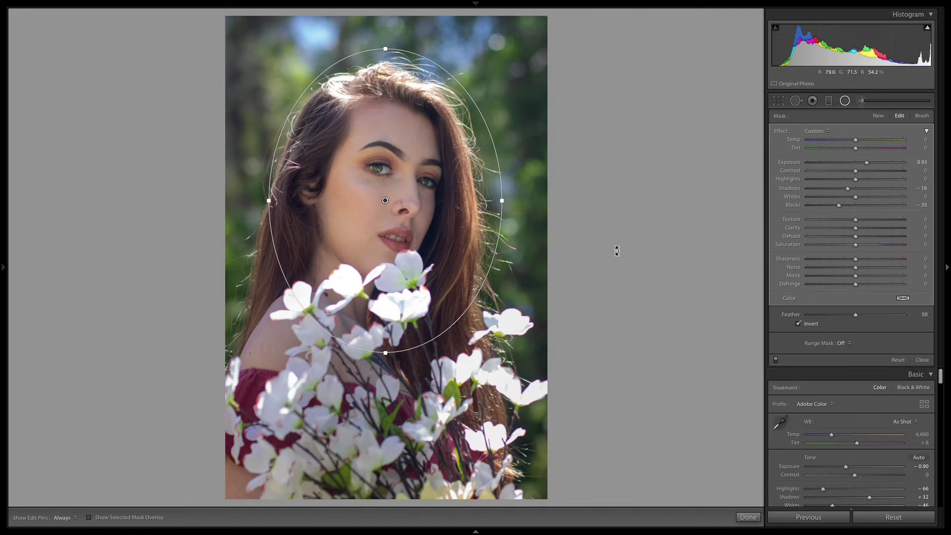
click(758, 519)
click(390, 149)
drag(467, 340, 465, 104)
drag(232, 295, 471, 206)
click(483, 201)
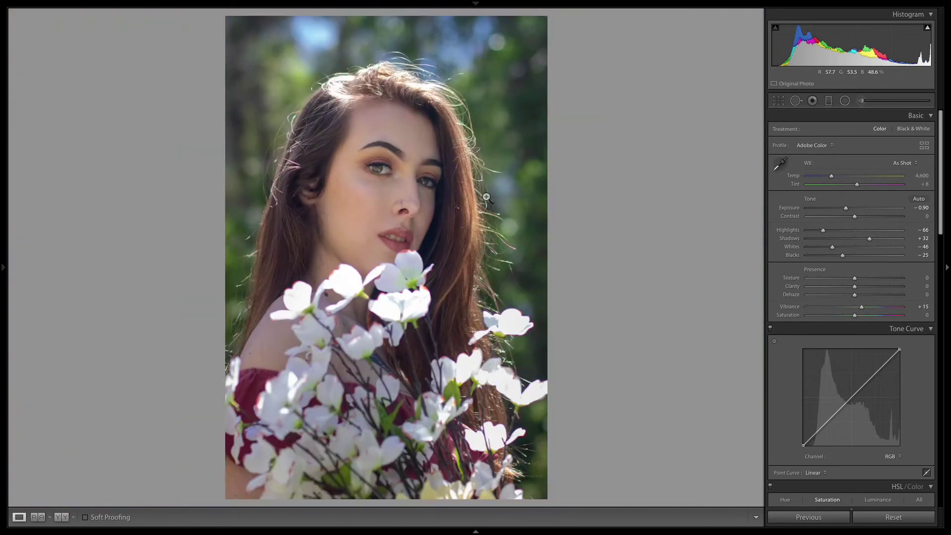
Step: Start an adjustment brush, compare the Soften Skin and Soften Skin (Lite) presets, and choose Soften Skin (Lite)
click(862, 101)
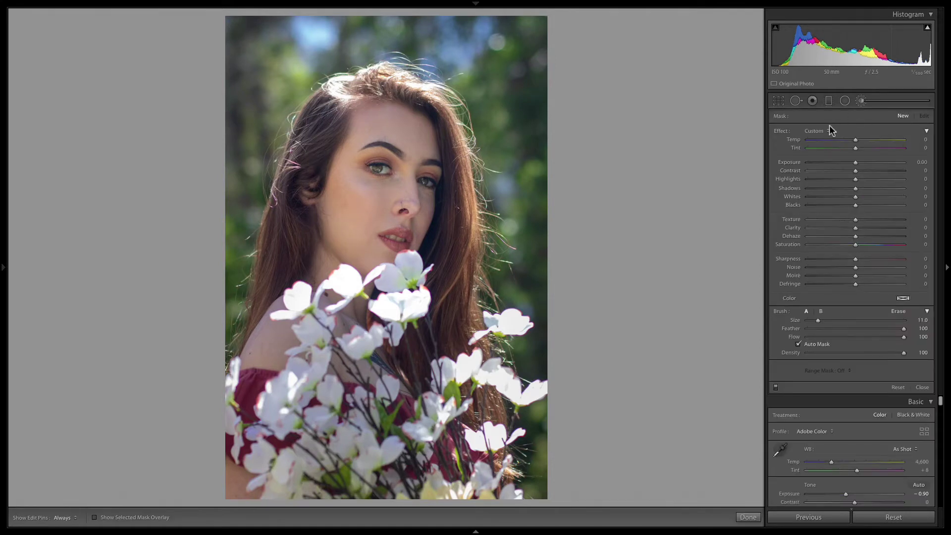
click(830, 129)
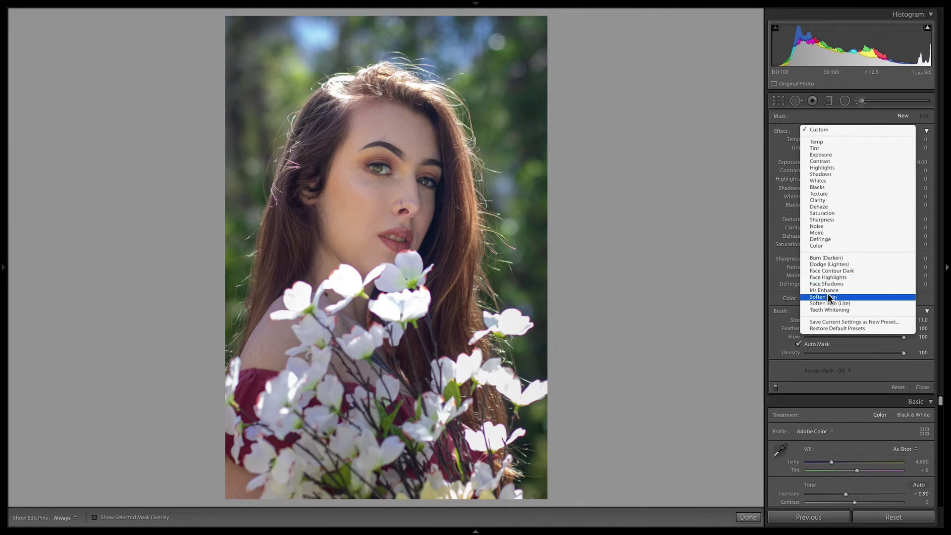
click(828, 297)
click(827, 130)
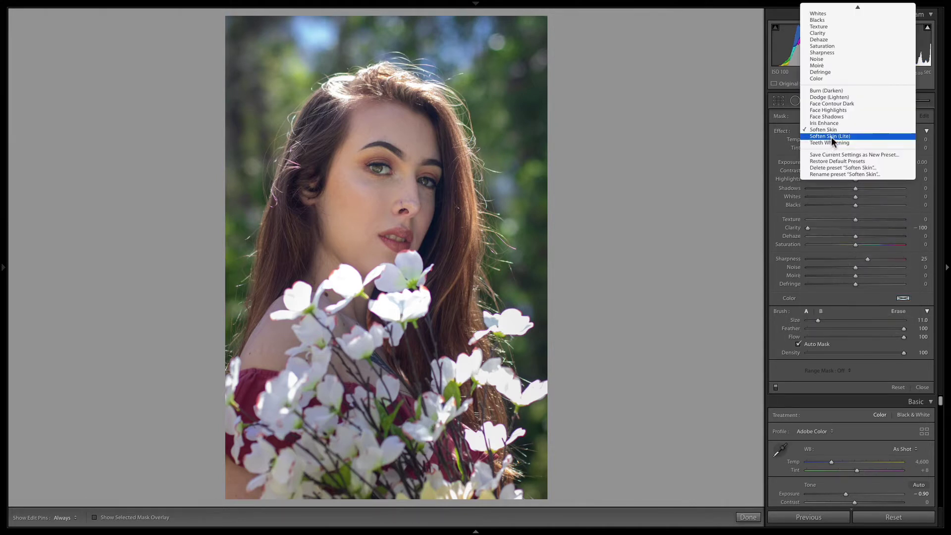
click(831, 136)
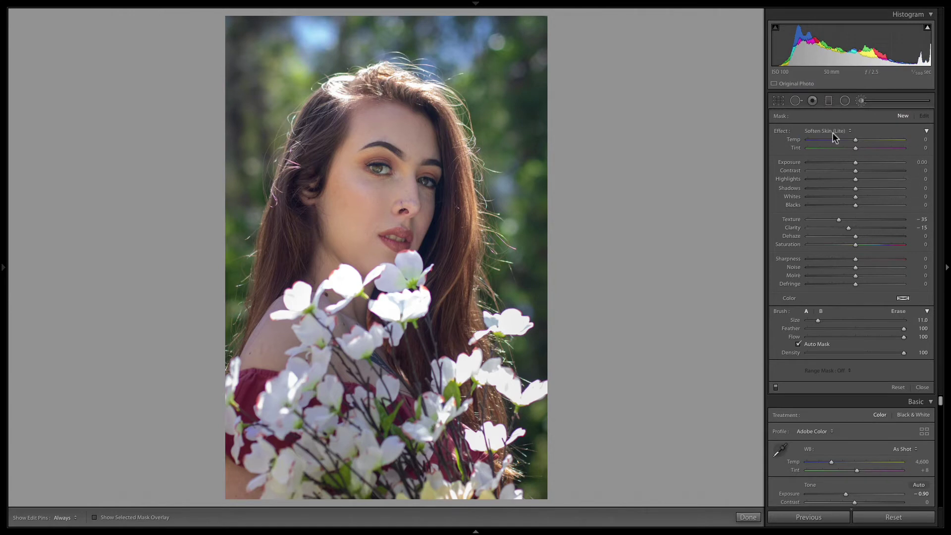
click(827, 131)
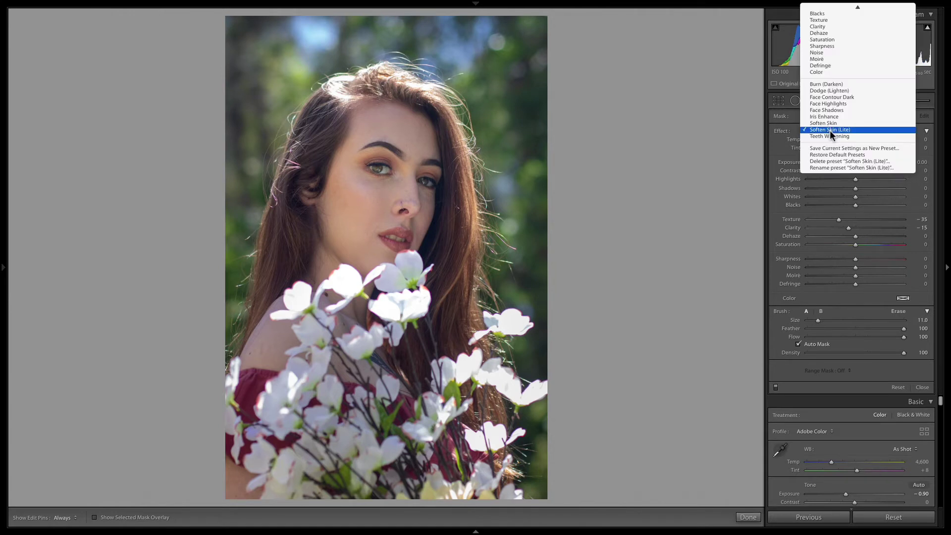
click(832, 124)
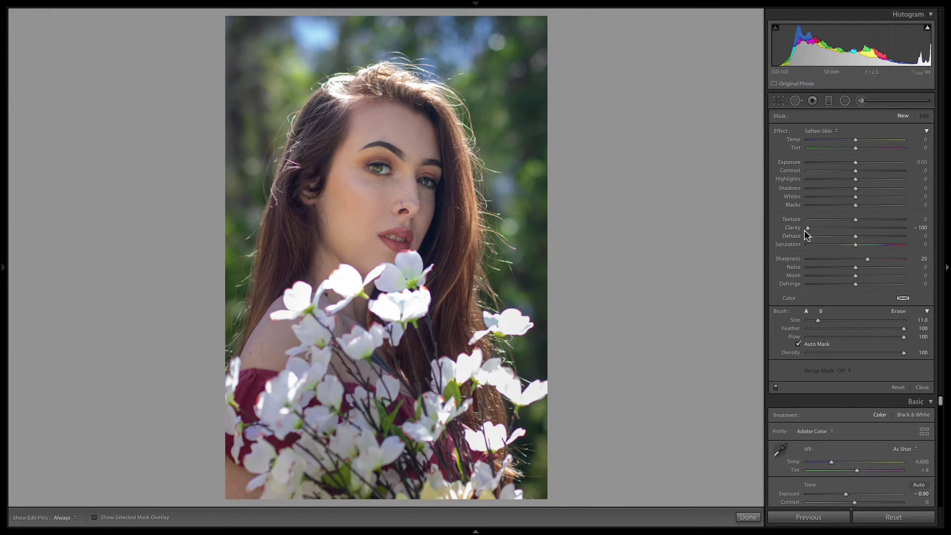
click(836, 131)
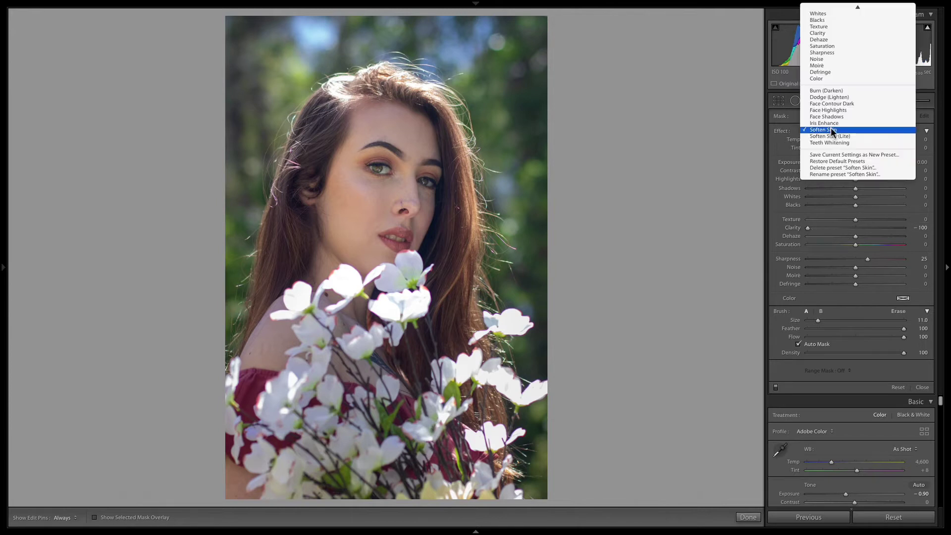
click(834, 138)
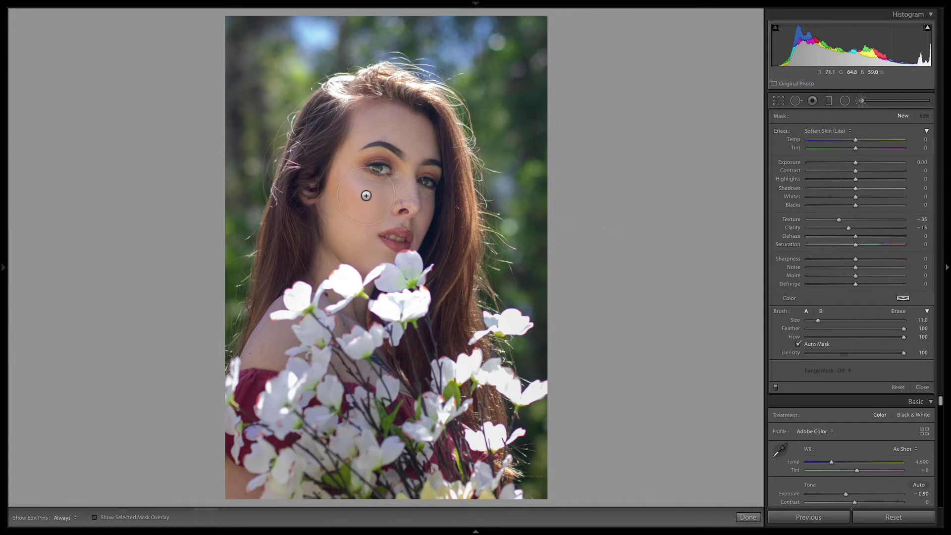
Step: Paint the skin softening onto the near cheek and reduce the brush size to 5.5
key(h)
key(h)
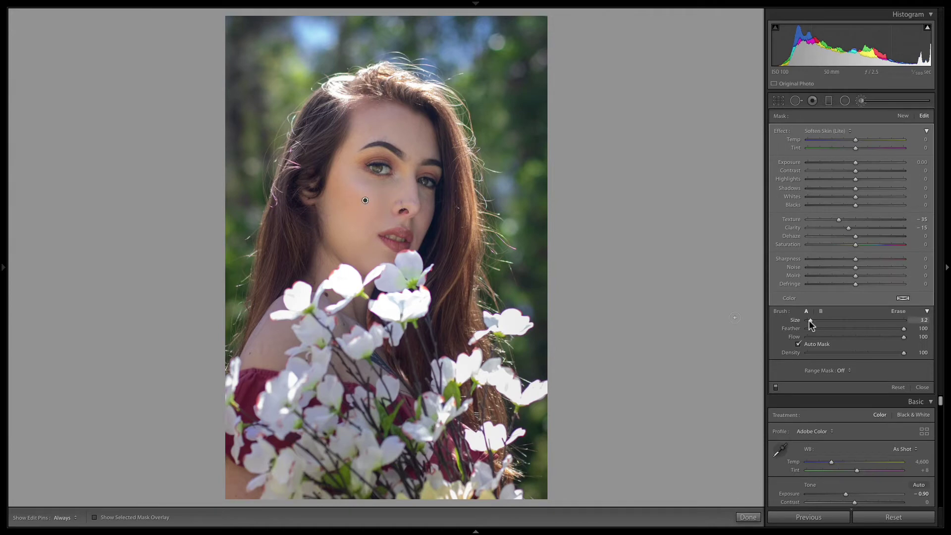
drag(810, 319, 812, 320)
key(z)
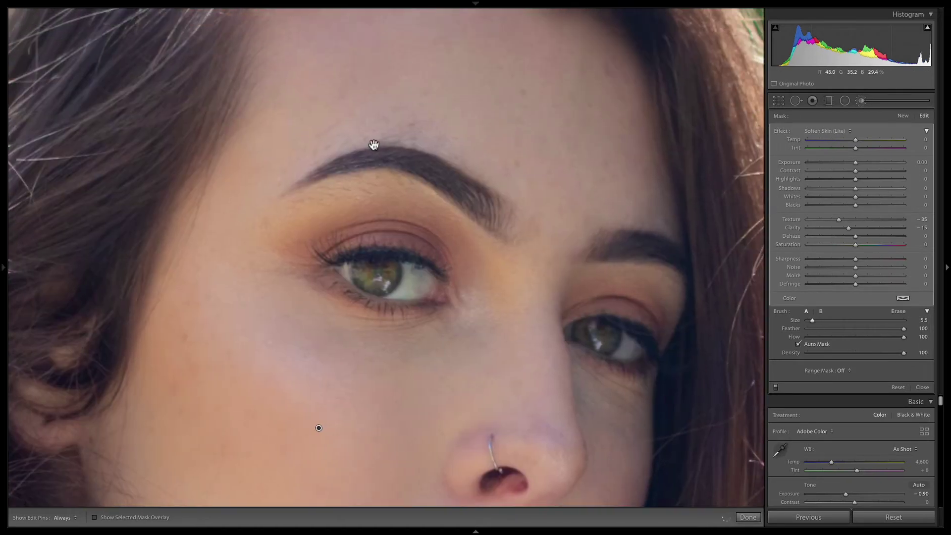
drag(679, 183, 530, 307)
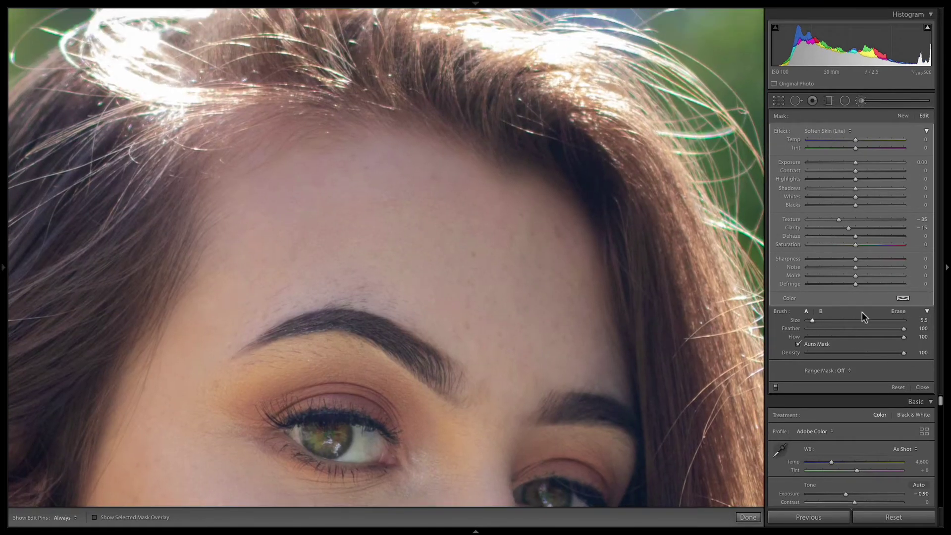
Step: Enlarge the brush to size 23.1 and soften the skin on the forehead and near cheek
drag(812, 319, 828, 320)
drag(387, 305, 507, 147)
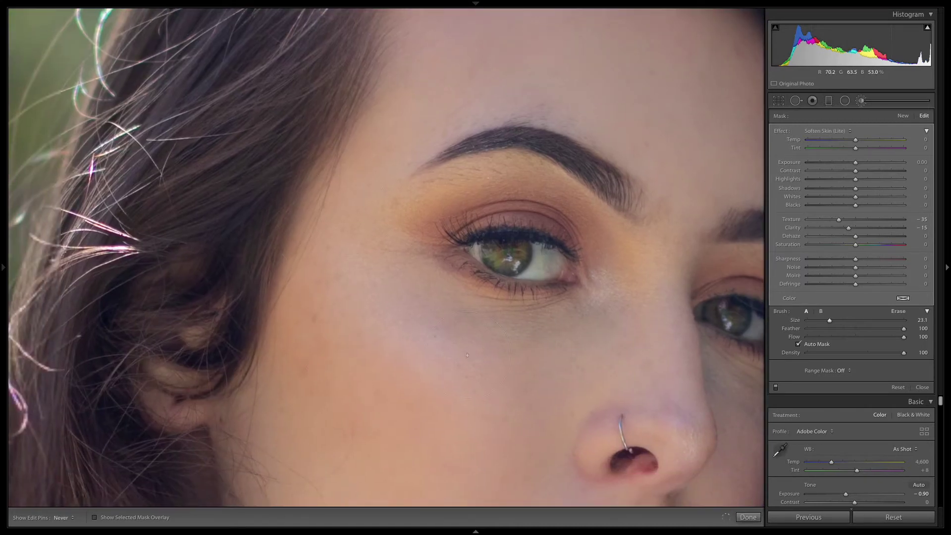
drag(490, 395, 504, 155)
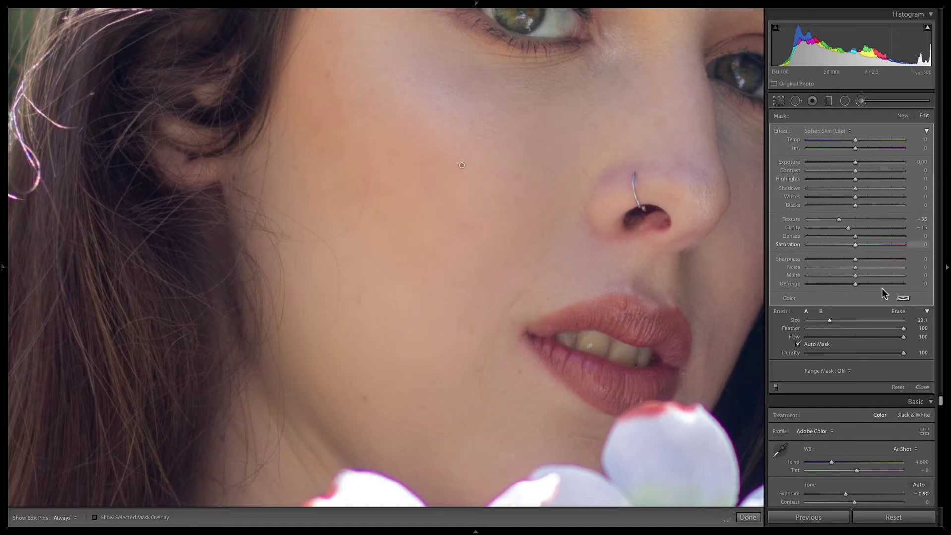
key(h)
Step: Reduce the brush size to 11.6 and soften the skin on the far cheek, nose and forehead
drag(830, 319, 819, 321)
scroll(295, 252, right, 10)
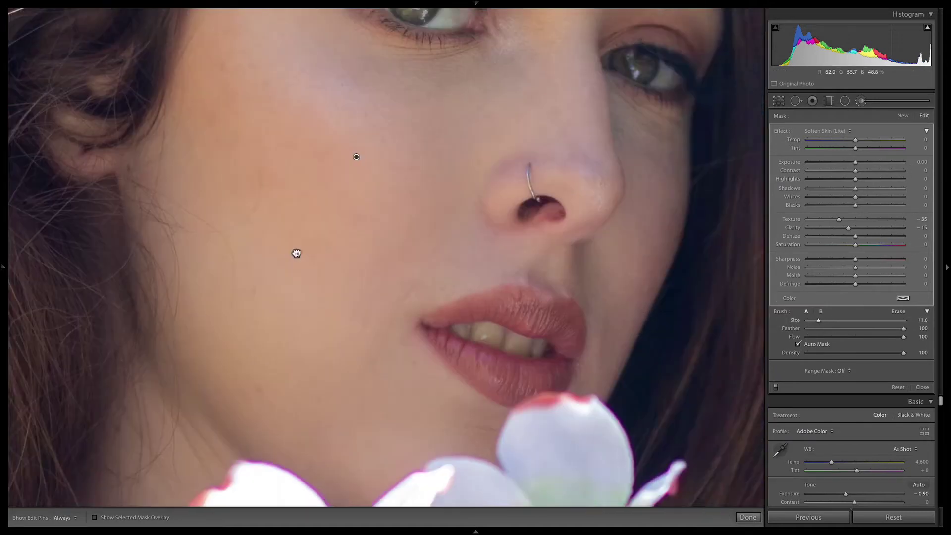
key(h)
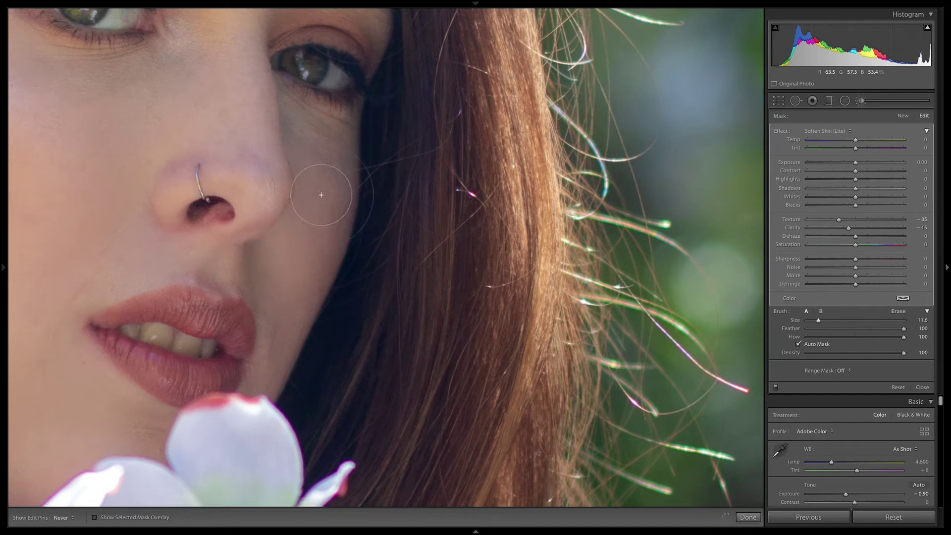
key(h)
drag(226, 120, 377, 266)
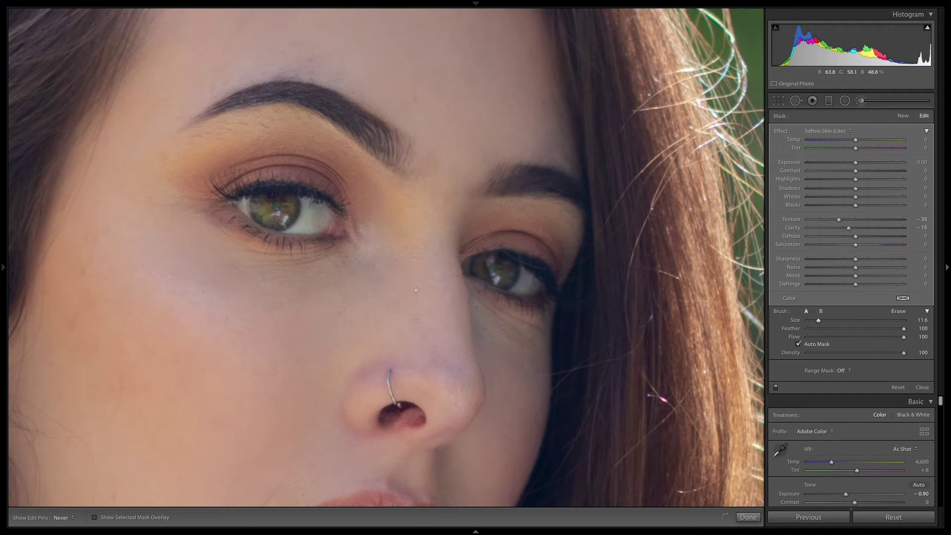
drag(421, 131, 441, 235)
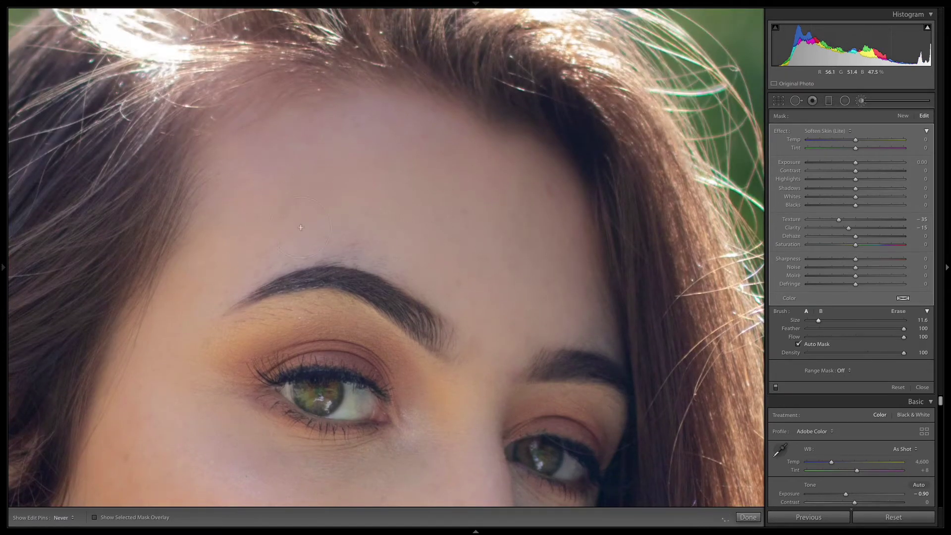
key(z)
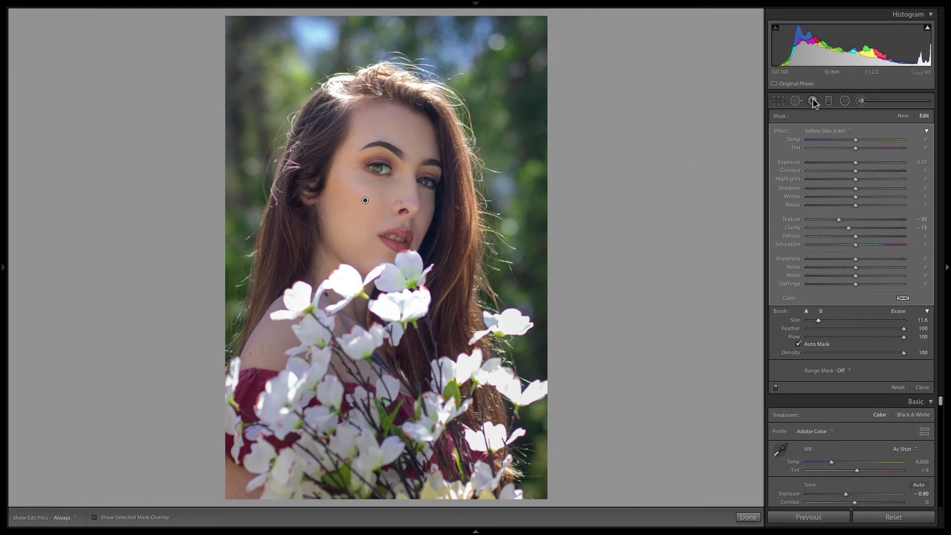
Step: Start a new adjustment brush mask with the Face Highlights preset
click(902, 117)
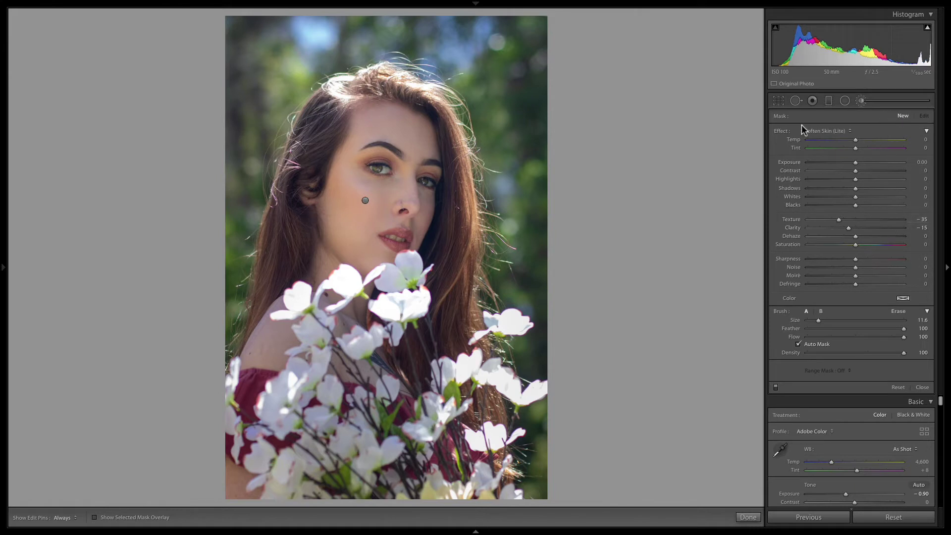
click(837, 132)
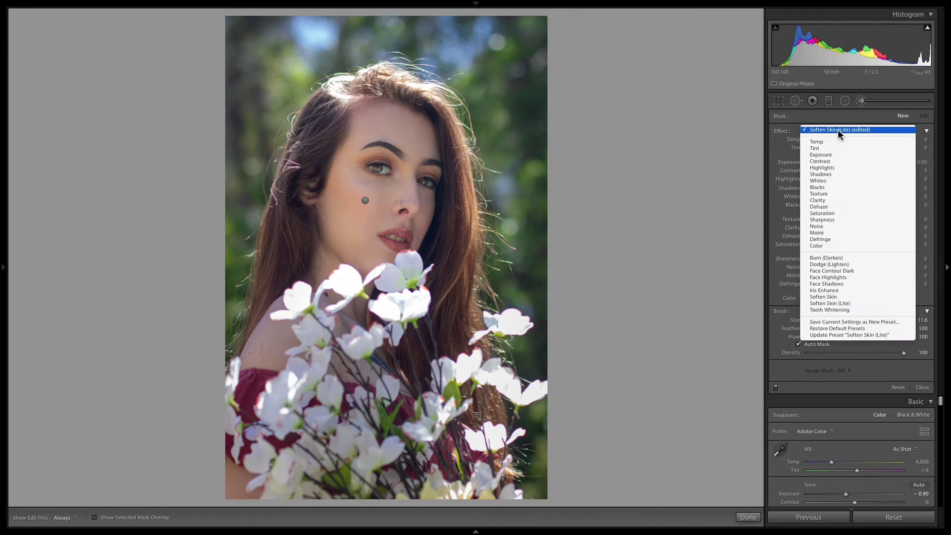
click(843, 277)
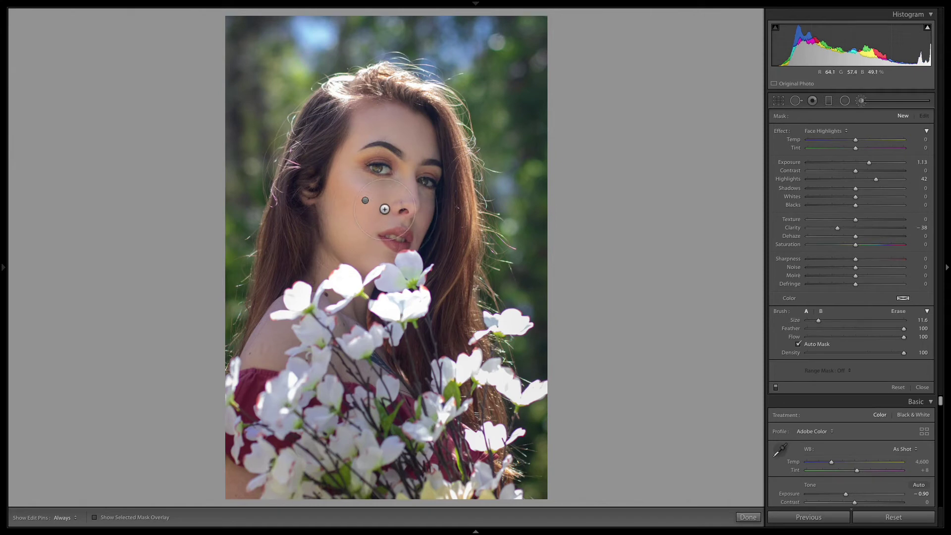
Step: Try painting Face Highlights at full flow and density on the near cheekbone and undo the result
key(z)
scroll(405, 204, down, 10)
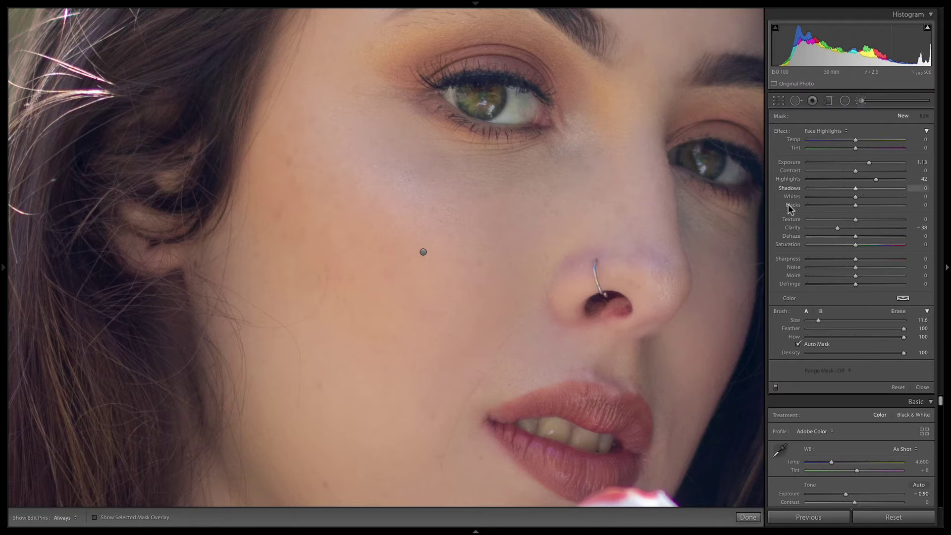
key(z)
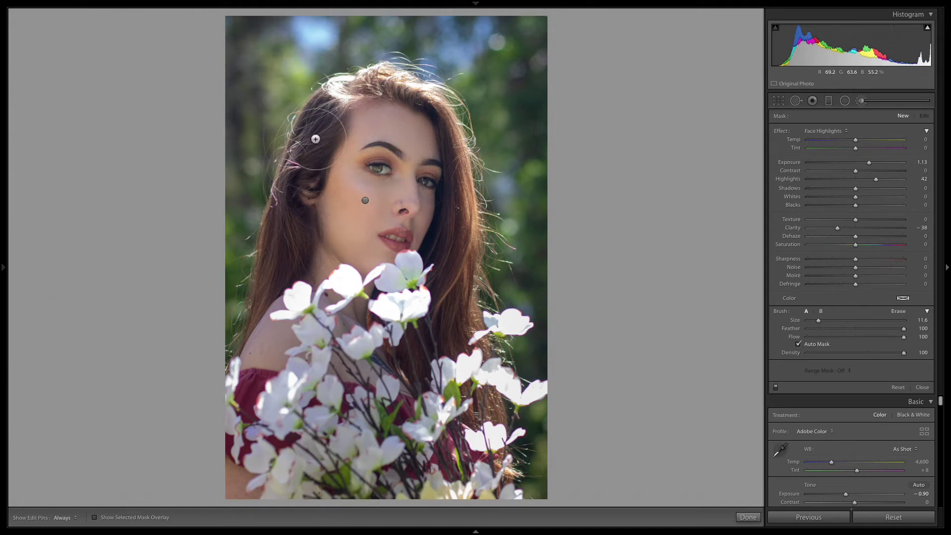
key(z)
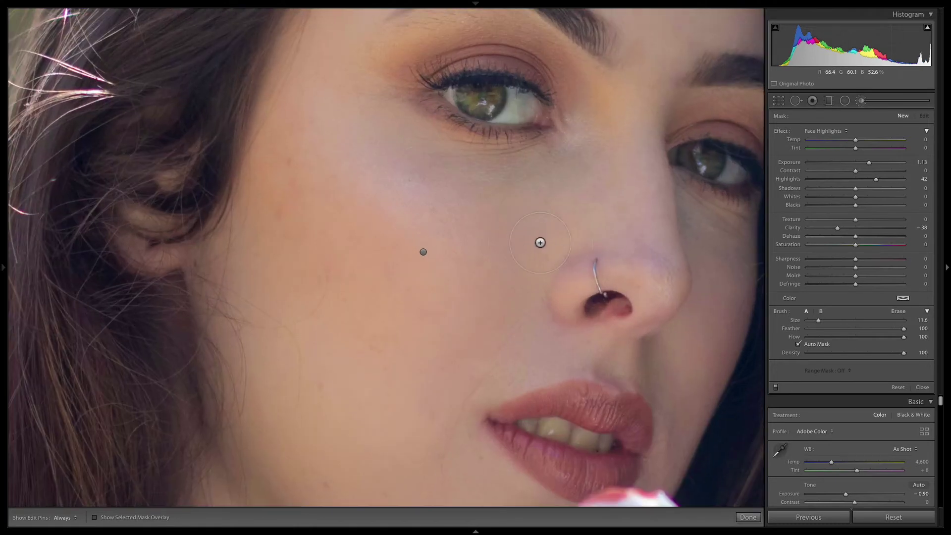
key(z)
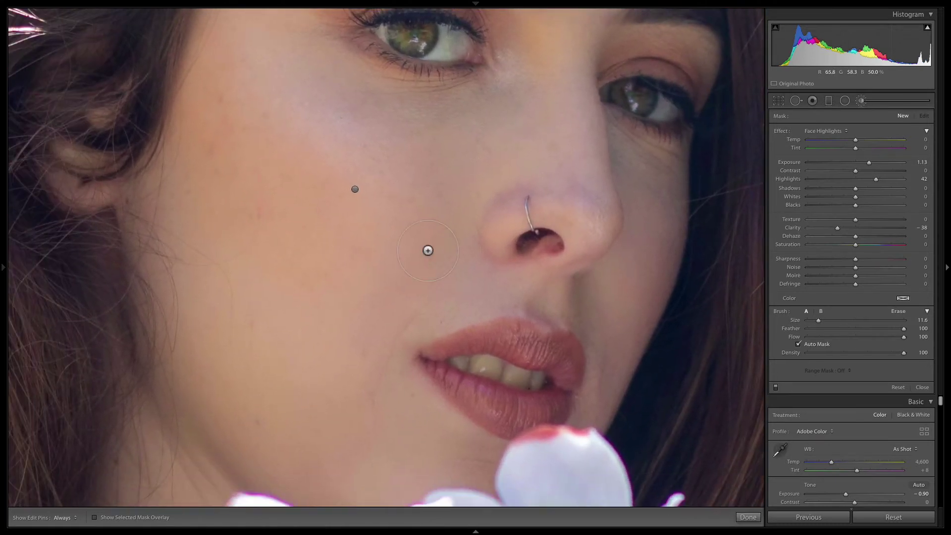
key(z)
key(h)
click(296, 98)
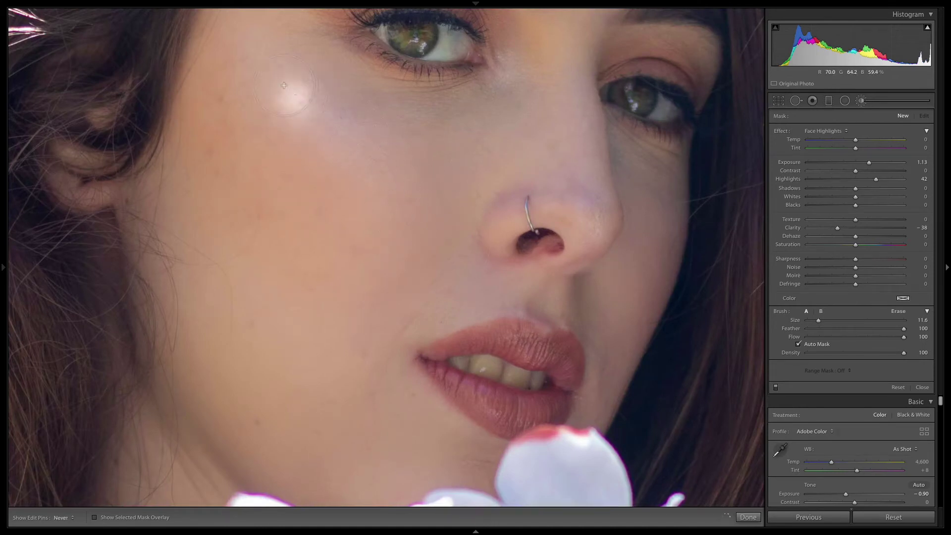
key(h)
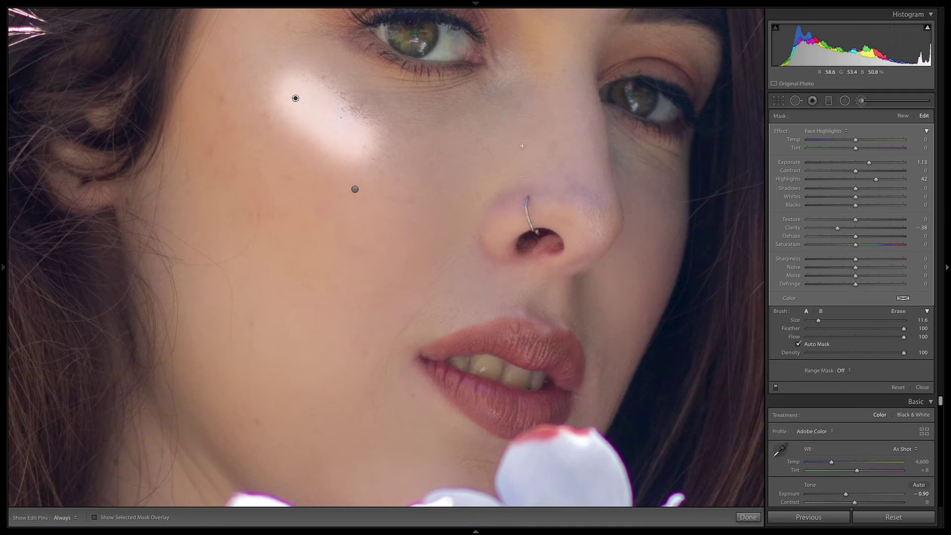
key(z)
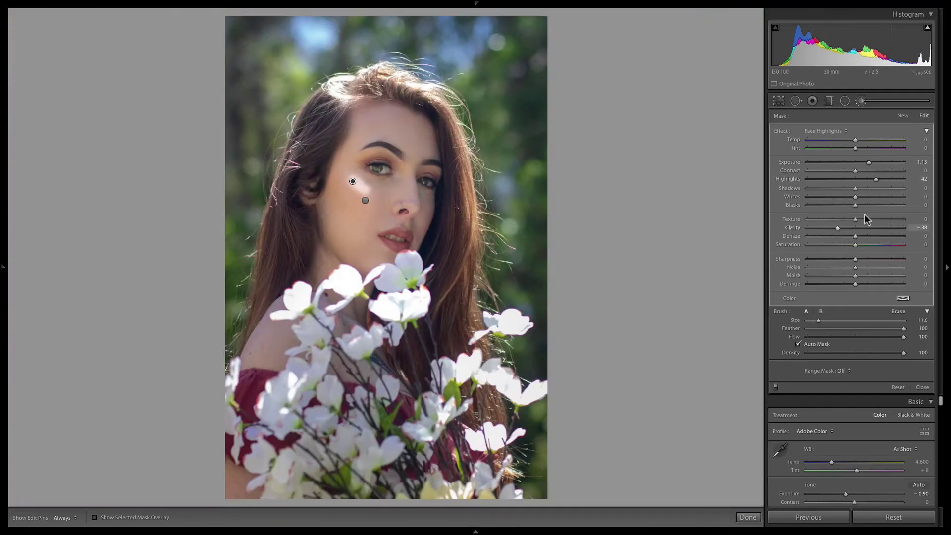
key(super+z)
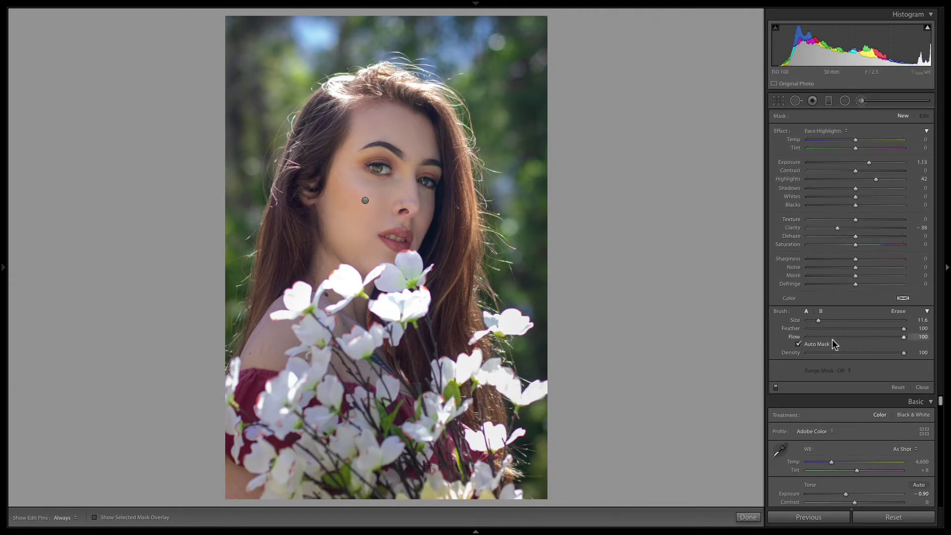
Step: Set the brush flow to 18 and density to 35, and turn off Auto Mask
drag(830, 333, 822, 337)
click(840, 353)
click(798, 345)
Step: Try the highlight brush with exposure at −0.17, undo the stroke and restore the Face Highlights preset
drag(862, 163, 854, 164)
key(super+z)
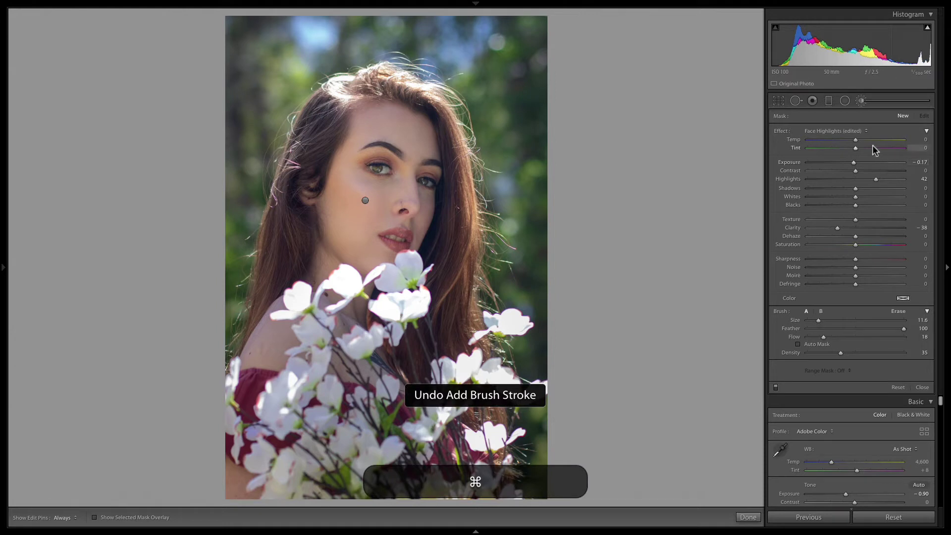
click(839, 130)
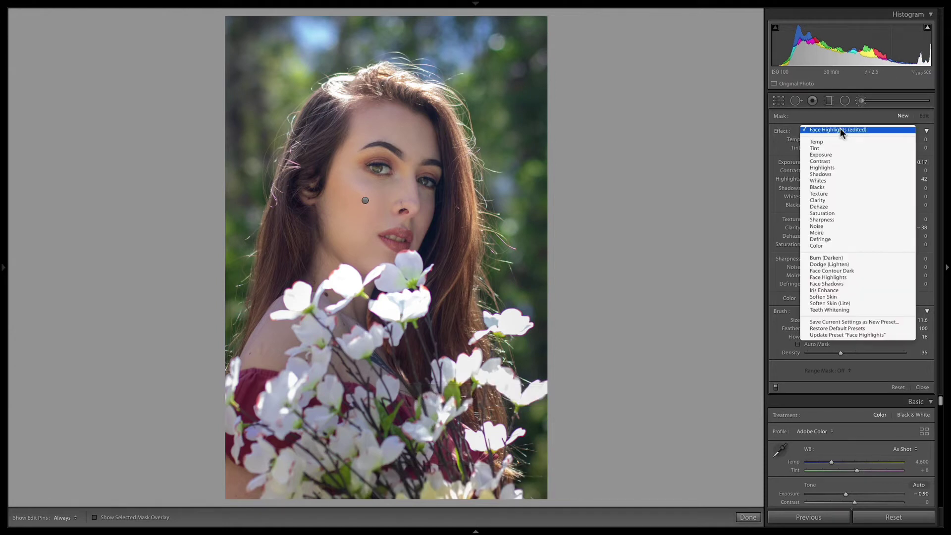
click(832, 277)
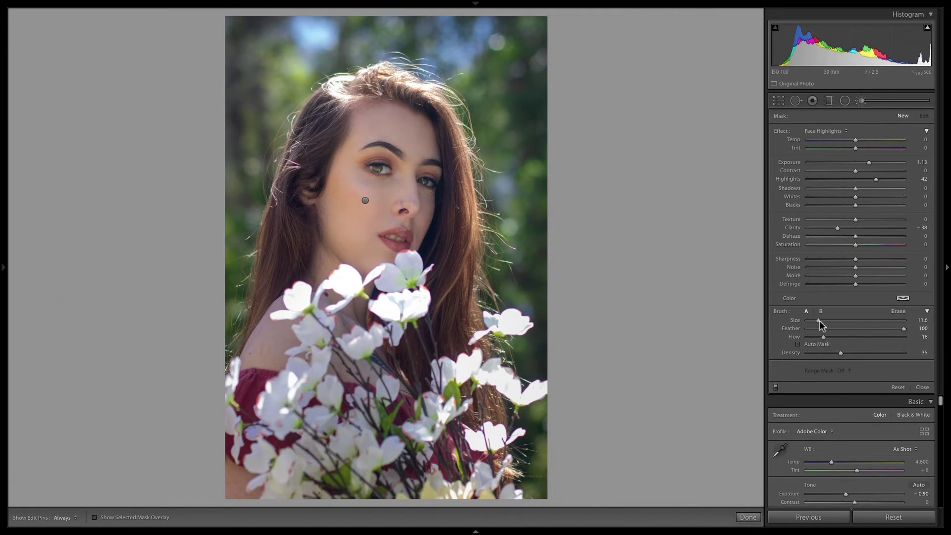
Step: Set the brush size to 14.0 and paint subtle highlights onto the near cheekbone and nose
drag(814, 320, 813, 320)
key(z)
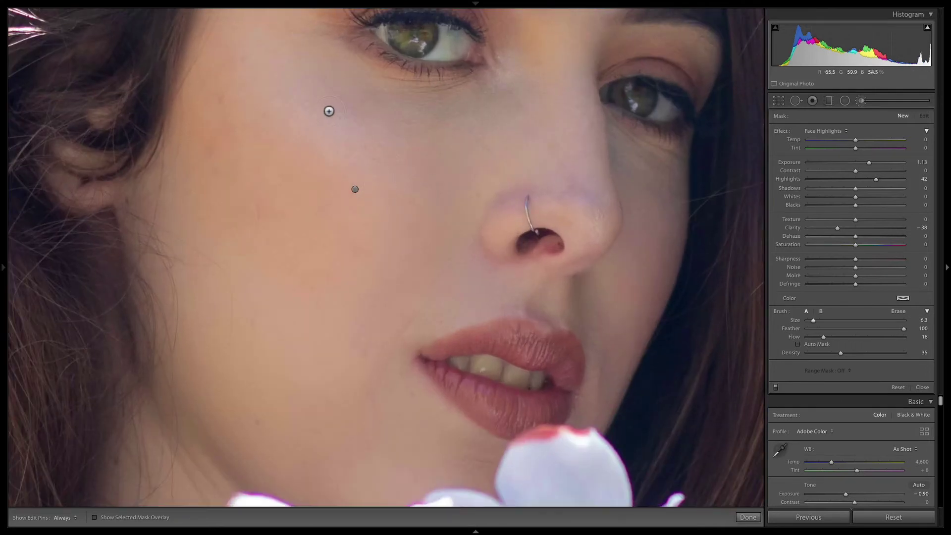
drag(813, 319, 821, 319)
key(h)
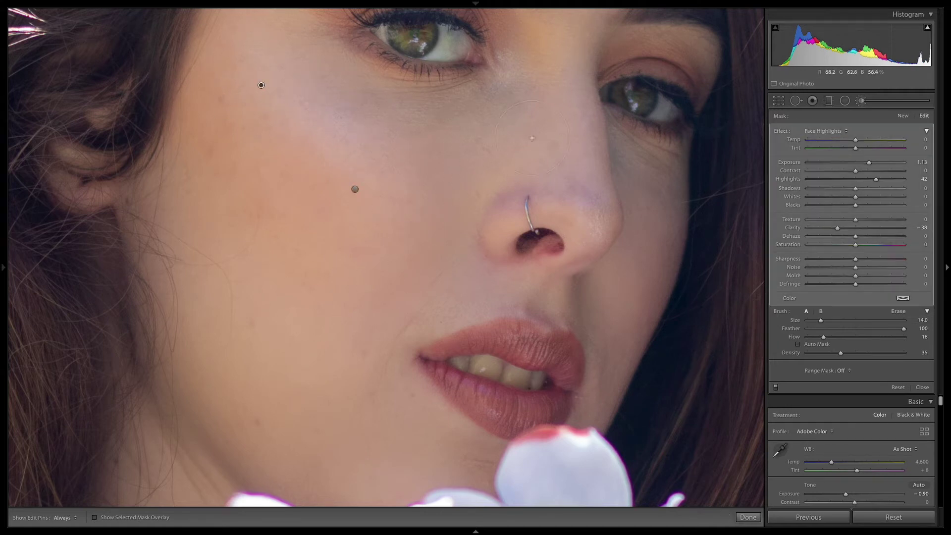
Step: Extend the face highlights over the lower cheek, beneath the far eye and onto the forehead above the brow
drag(377, 306, 382, 184)
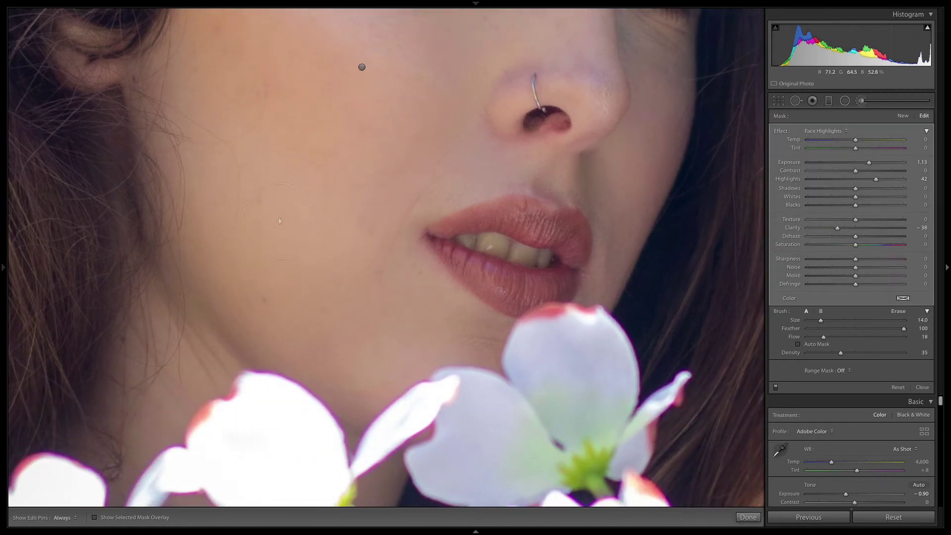
drag(523, 178, 411, 291)
drag(406, 226, 410, 296)
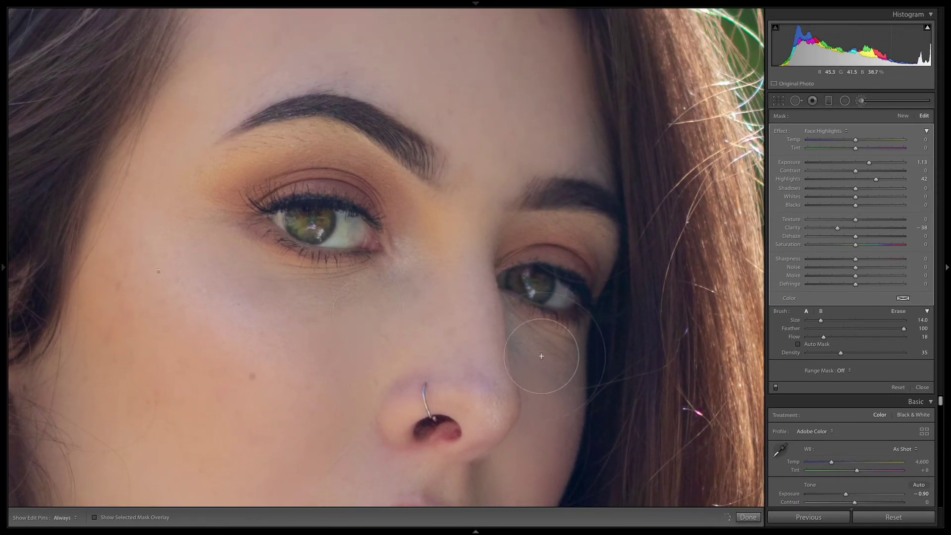
key(h)
mouse_move(278, 190)
mouse_down()
mouse_move(350, 404)
mouse_move(292, 268)
mouse_up()
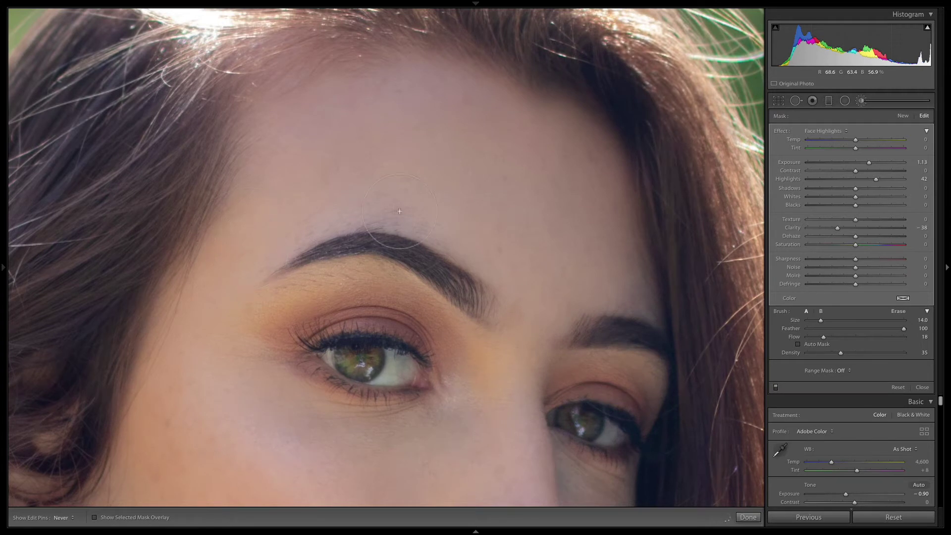
Step: Raise the brush flow to 46 and density to 45, and build up the highlights on the forehead and cheeks
drag(837, 336, 849, 337)
click(849, 352)
scroll(348, 189, down, 5)
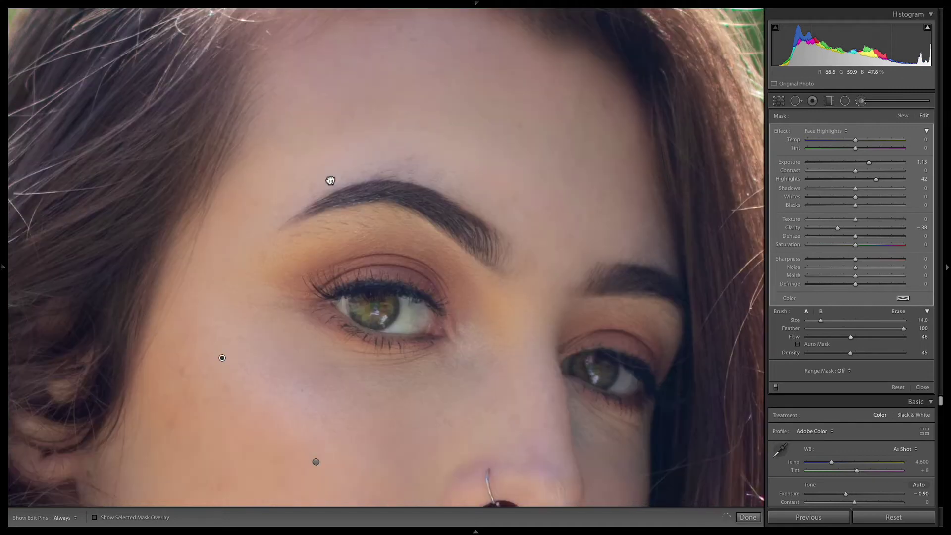
key(h)
scroll(340, 235, down, 10)
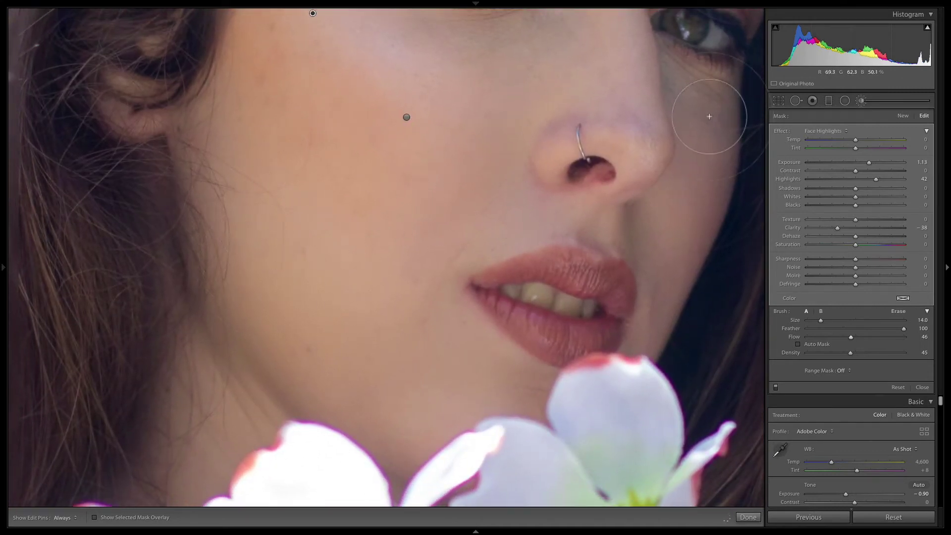
Step: Enlarge the brush to size 19.7 and paint highlights along the near jaw and chin
drag(820, 320, 824, 321)
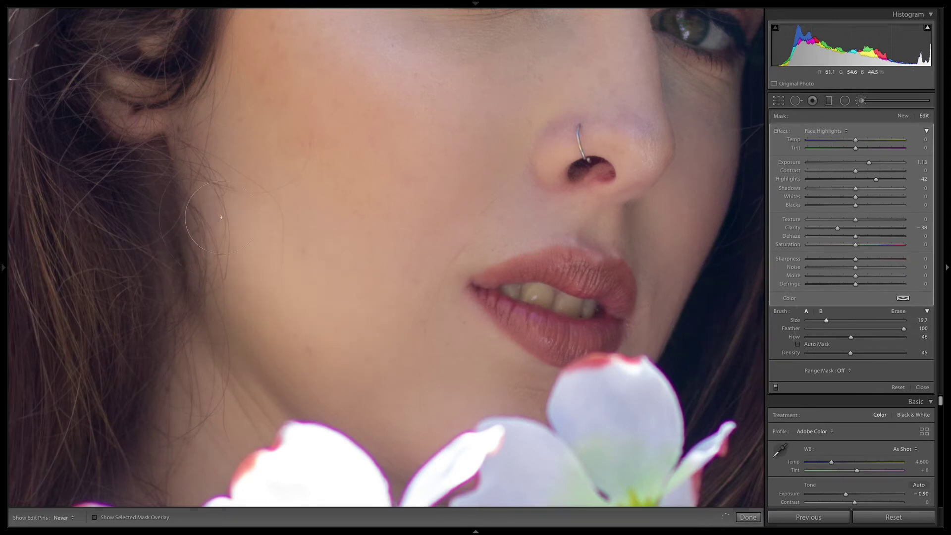
drag(417, 256, 267, 224)
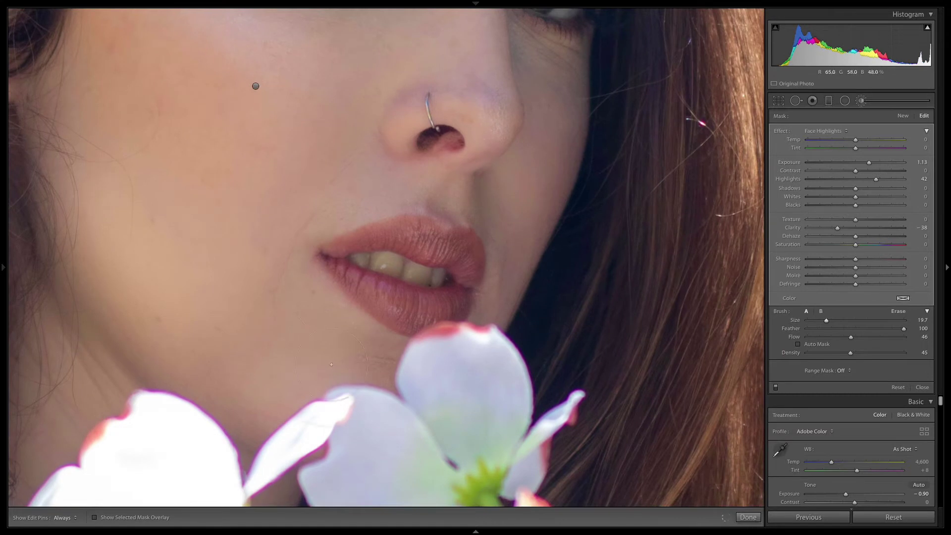
drag(175, 195, 286, 296)
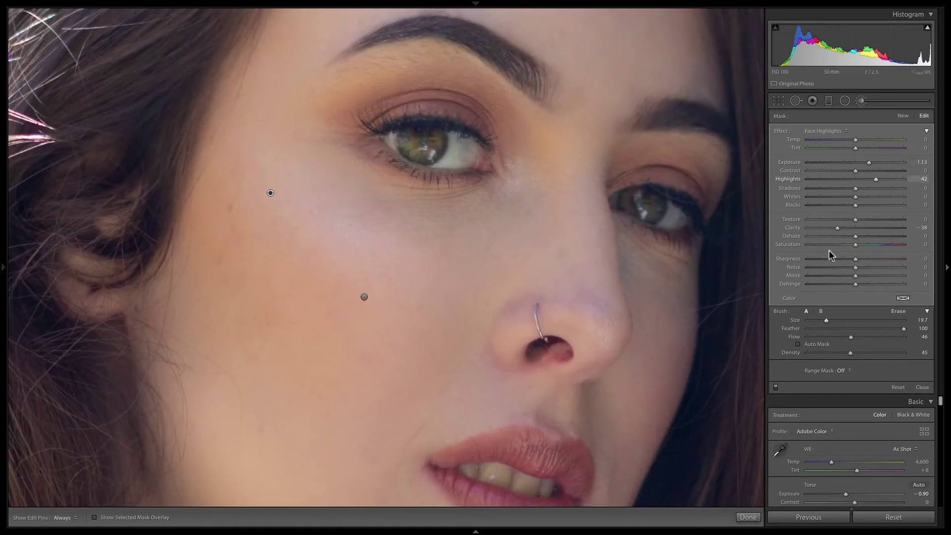
Step: Reduce the brush size to 7.9 and highlight the skin beneath the far eyebrow and the lower forehead
drag(826, 320, 815, 321)
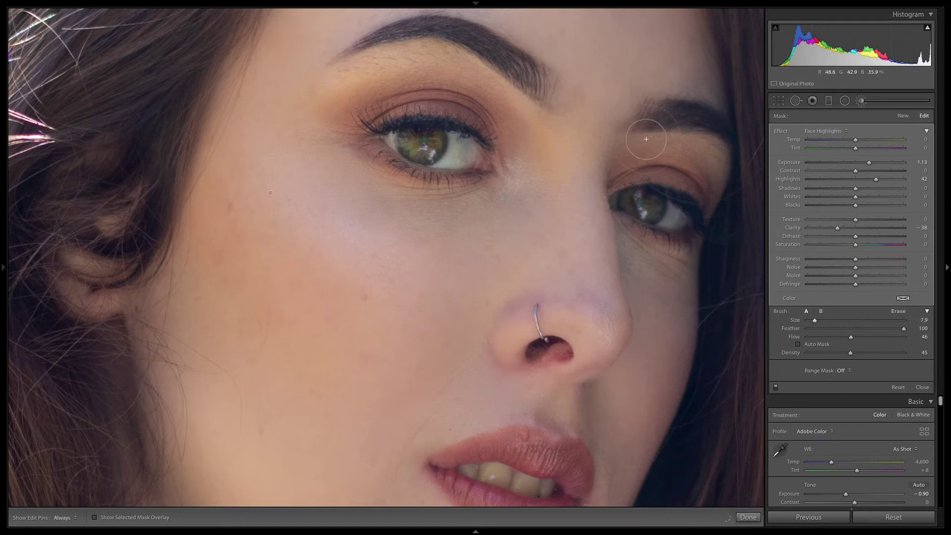
mouse_move(646, 139)
mouse_down()
mouse_move(725, 174)
mouse_move(625, 168)
mouse_move(645, 159)
mouse_move(712, 174)
mouse_move(629, 156)
mouse_up()
key(h)
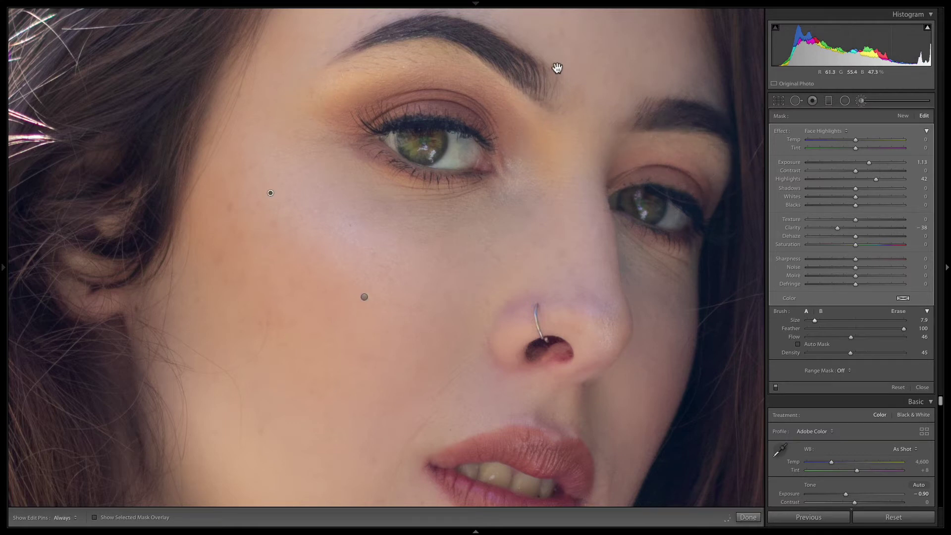
drag(557, 68, 431, 145)
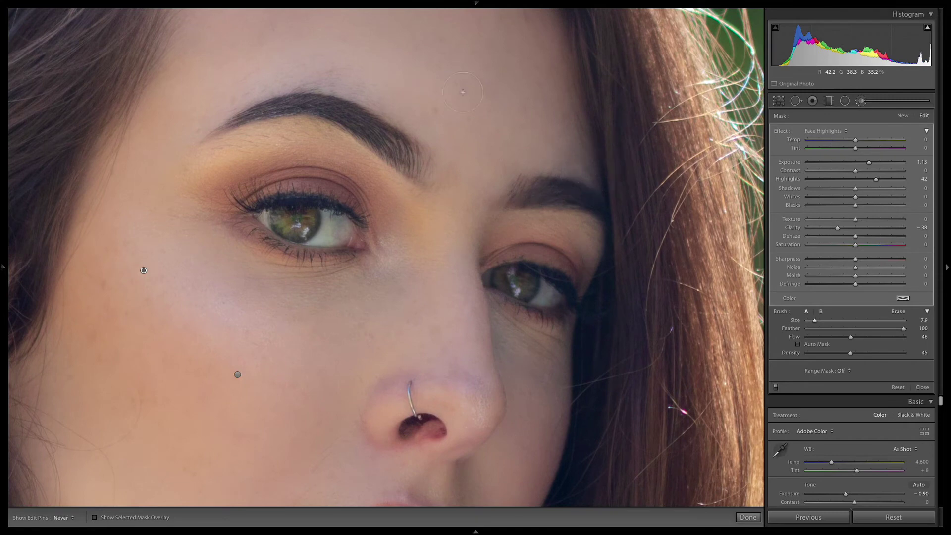
drag(365, 64, 462, 142)
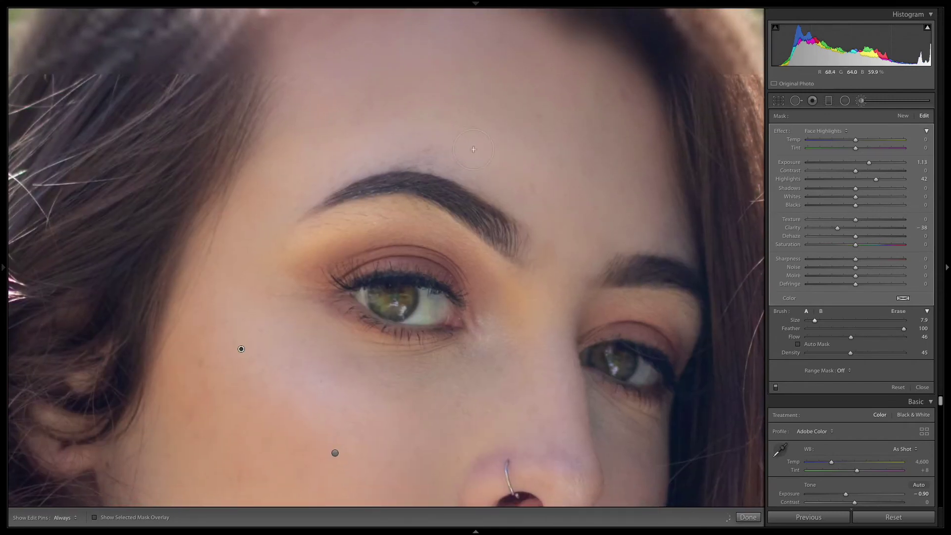
Step: View the whole portrait and toggle the edit pins off to judge the face highlights
key(z)
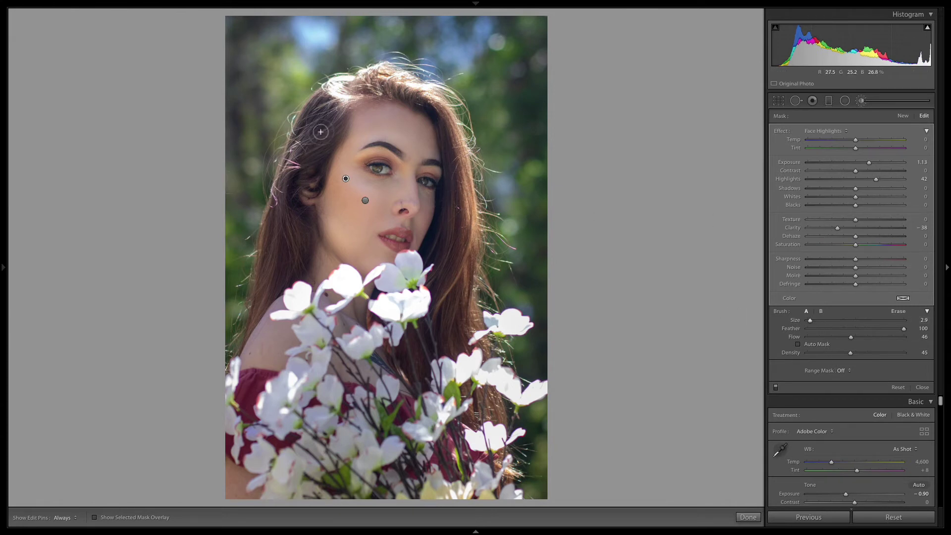
mouse_move(339, 109)
mouse_down()
mouse_move(287, 176)
mouse_move(449, 119)
mouse_up()
key(h)
key(h)
key(h)
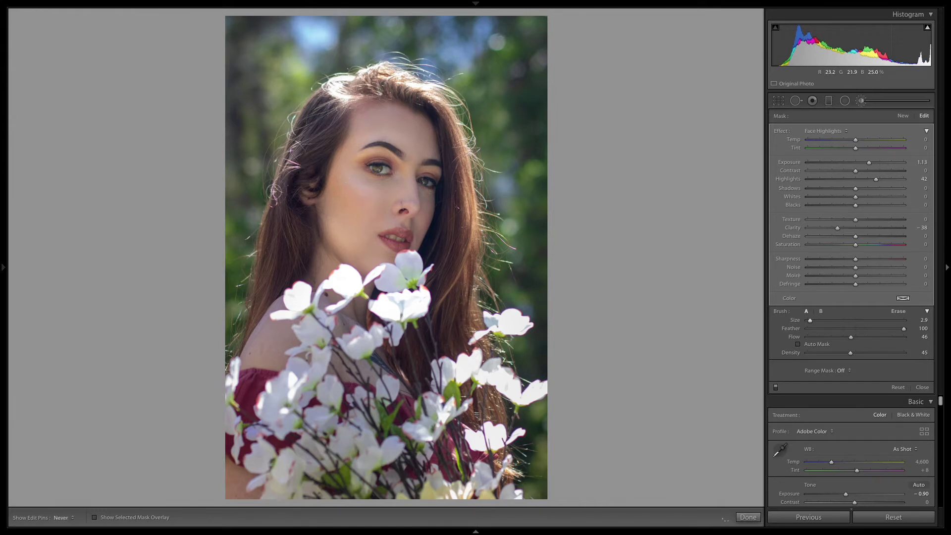
Step: Check the portrait with the edit pins hidden, and show the pins again
key(h)
key(h)
key(h)
key(h)
key(h)
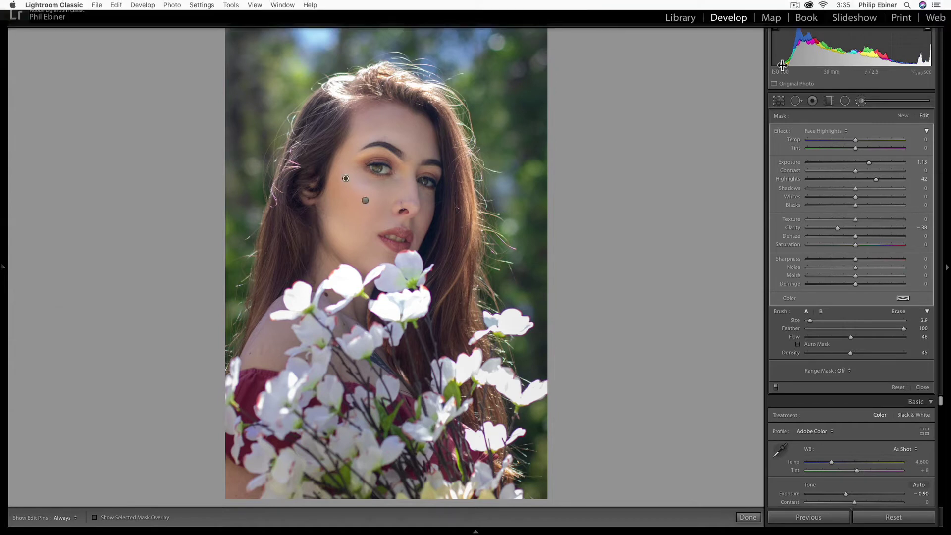
Step: Start a new brush adjustment with the Face Shadows effect, using flow 27, density 31 and size 6.1
click(903, 117)
click(831, 131)
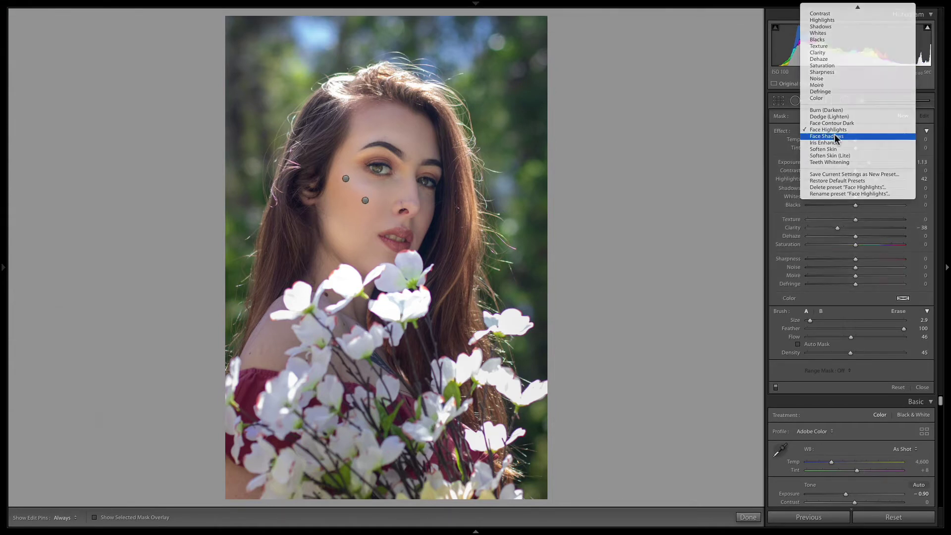
click(836, 136)
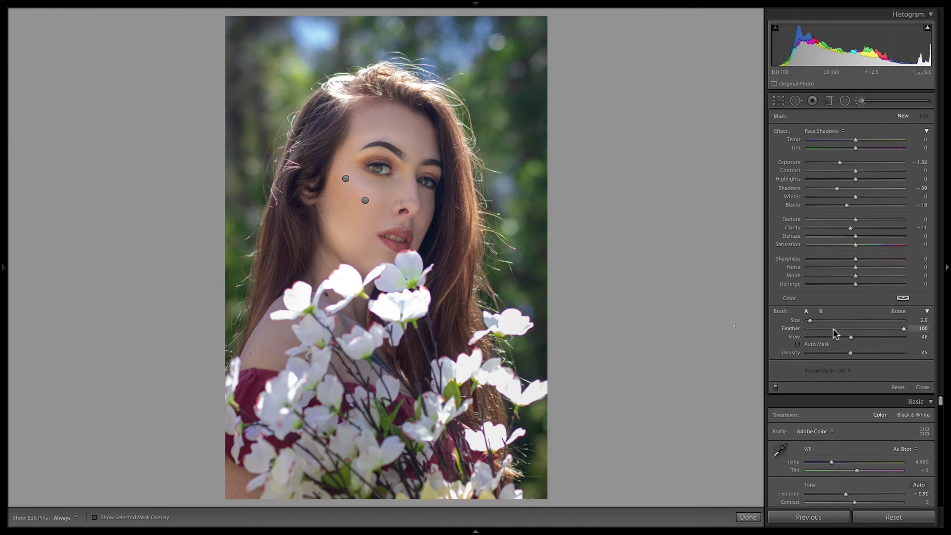
click(837, 353)
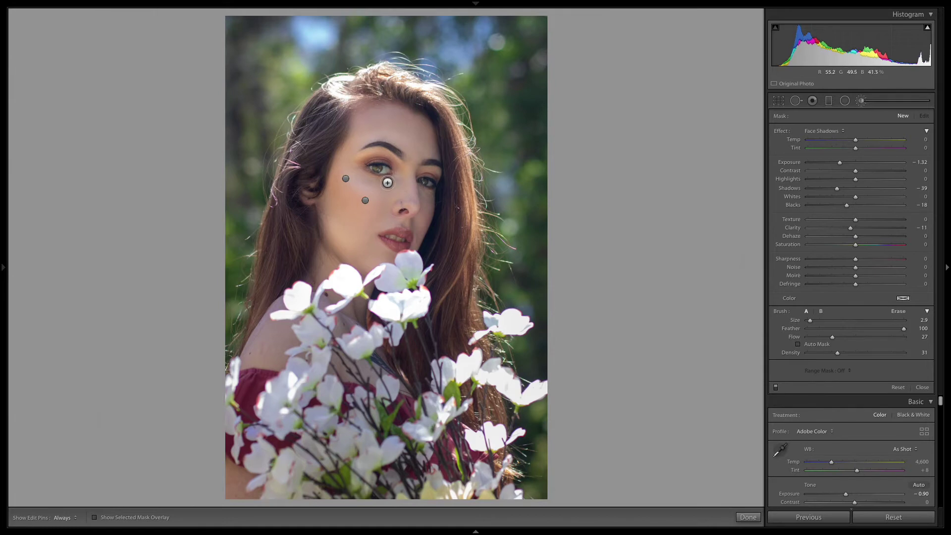
key(z)
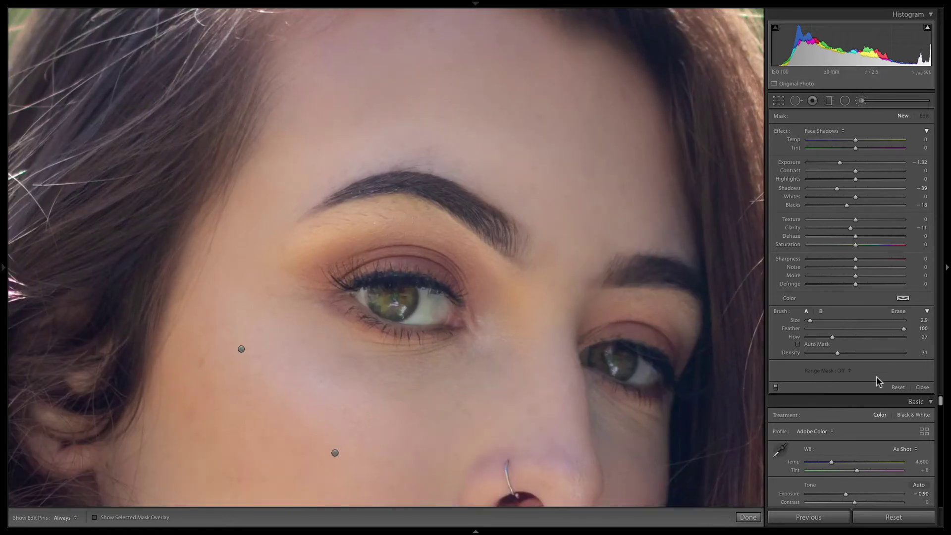
drag(810, 320, 814, 320)
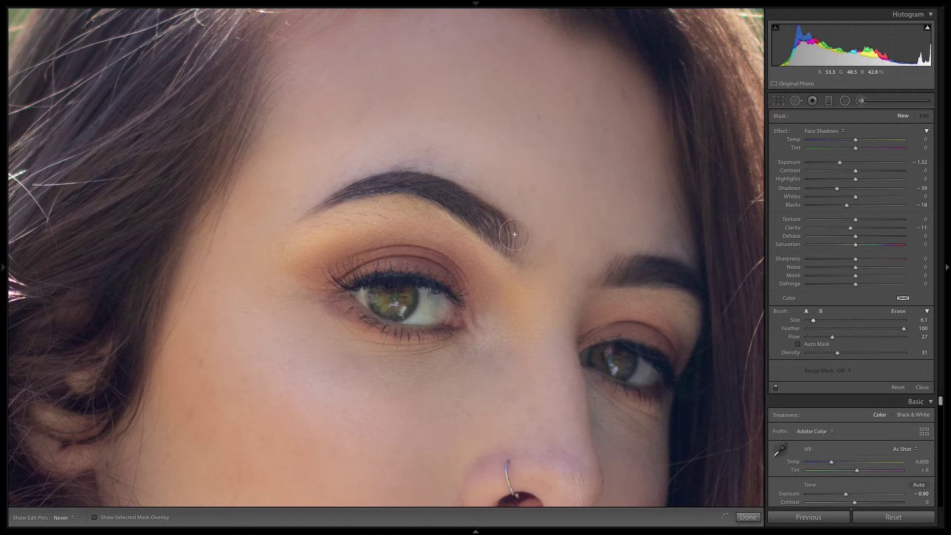
Step: Paint face shadows over both eyebrows to darken them, including the near brow's inner end
mouse_move(668, 274)
mouse_down()
mouse_move(627, 278)
mouse_move(692, 273)
mouse_move(703, 285)
mouse_move(649, 269)
mouse_move(616, 277)
mouse_move(628, 269)
mouse_move(694, 285)
mouse_up()
key(h)
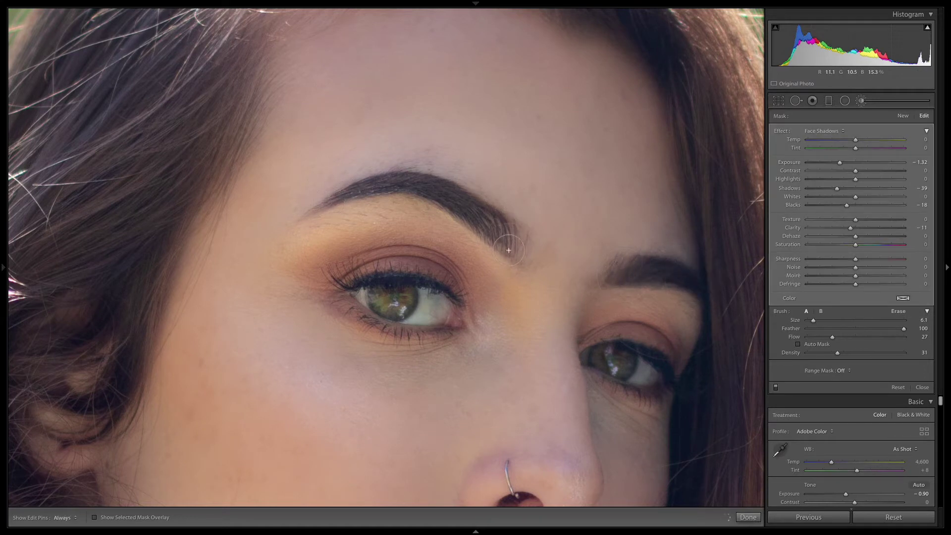
key(h)
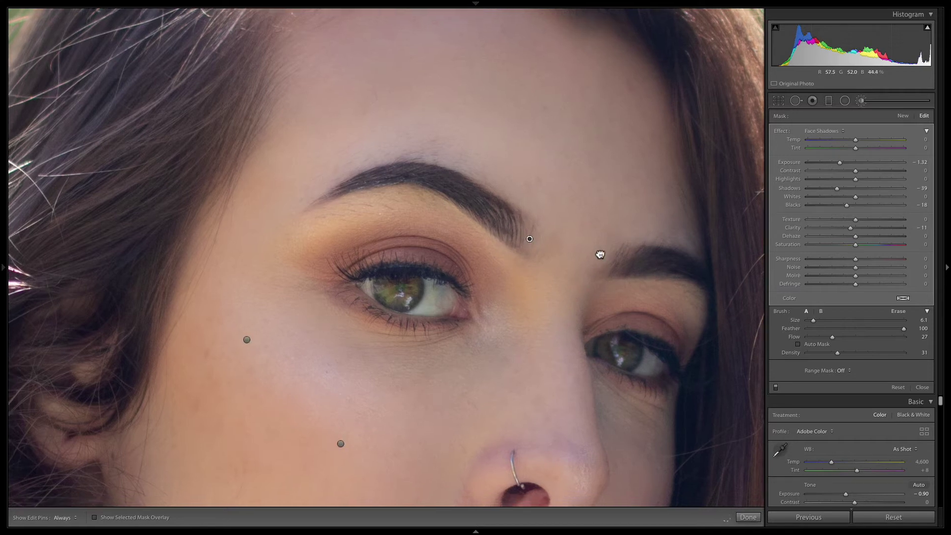
Step: Paint face shadows along the near eye's upper lid and over the lips
drag(600, 255, 646, 174)
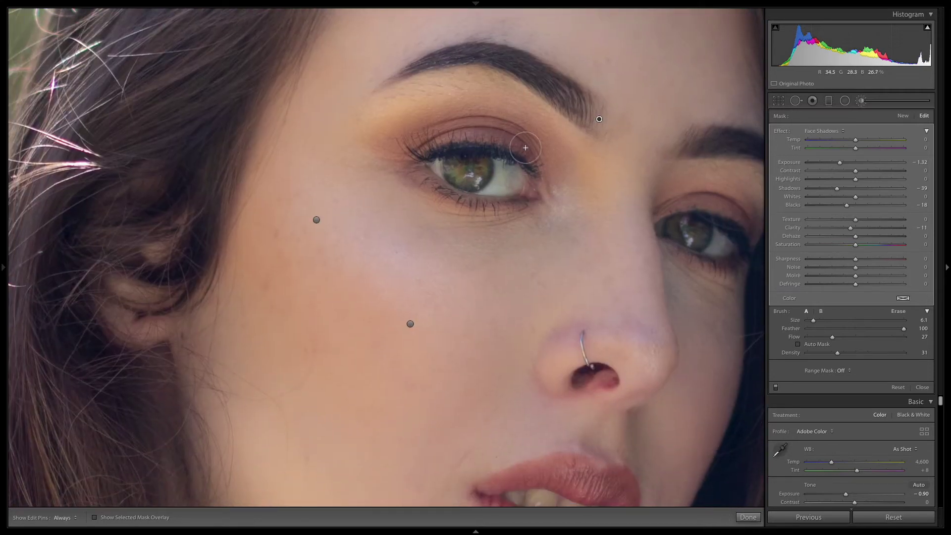
key(h)
key(h)
drag(624, 414, 645, 309)
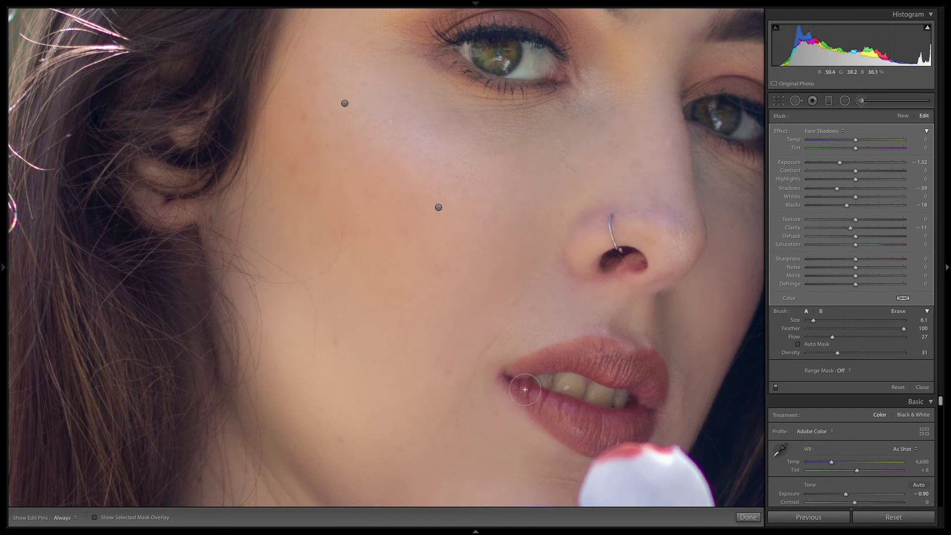
key(h)
key(h)
Step: Enlarge the brush to size 16.0 and paint shadows beneath the near cheekbone
drag(813, 320, 823, 323)
key(h)
key(h)
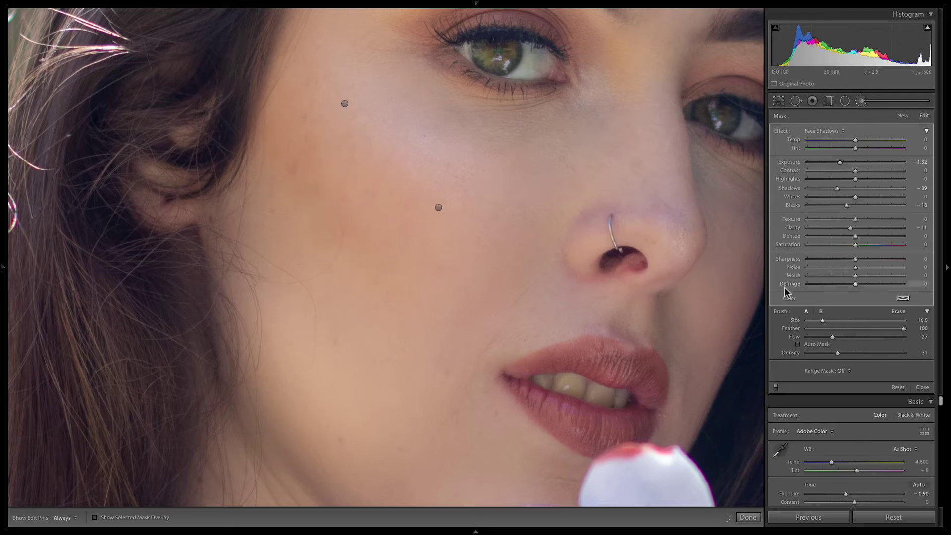
Step: Switch the brush adjustments off and on to compare the whole portrait, and set the brush size to 3.8
key(z)
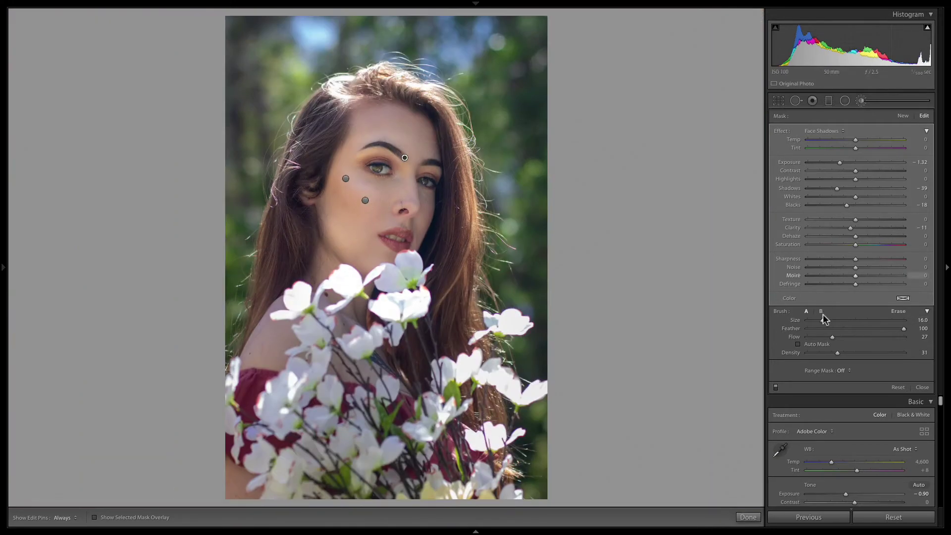
drag(813, 319, 812, 320)
click(775, 387)
click(776, 388)
click(776, 389)
drag(814, 320, 812, 319)
key(h)
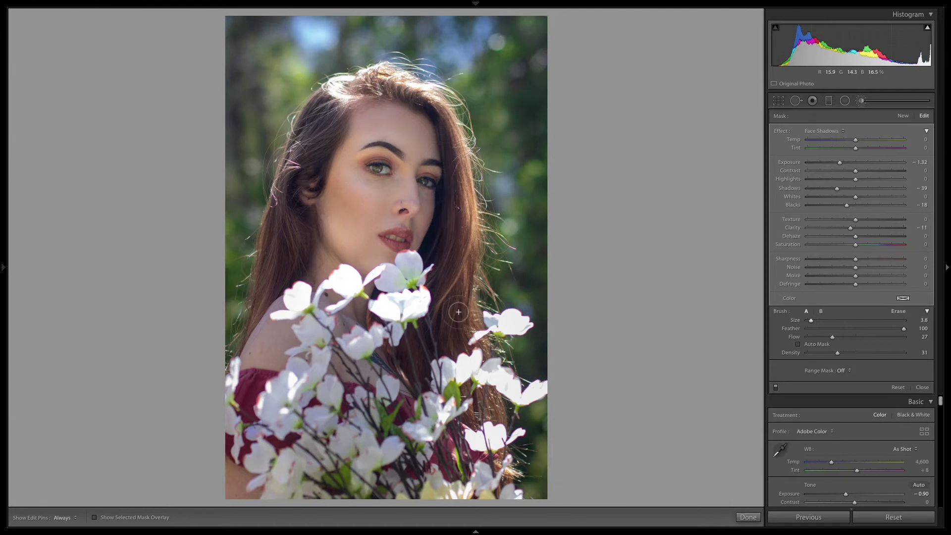
Step: Examine the whole portrait with the edit pins hidden and shown to judge the face shadows
key(h)
key(h)
key(h)
key(h)
key(h)
key(h)
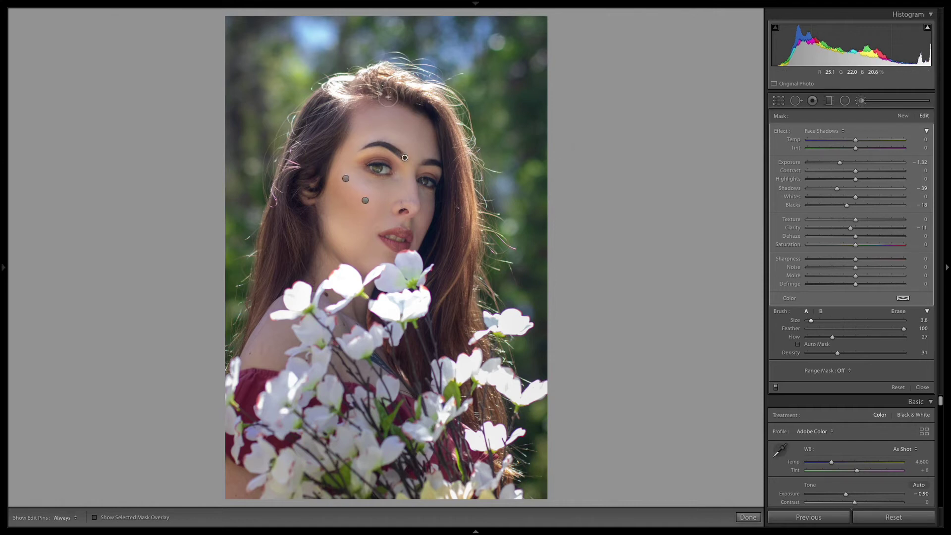
key(h)
key(h)
key(h)
key(h)
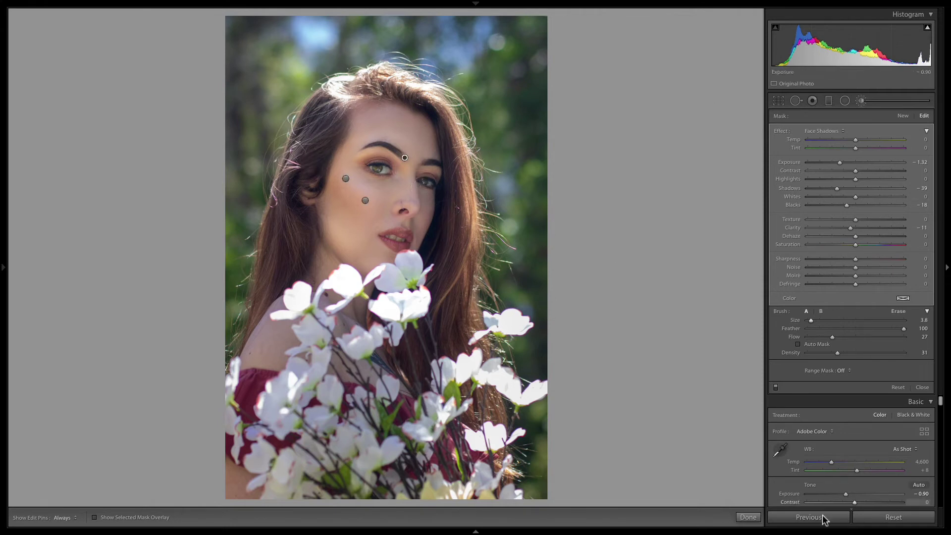
Step: Start a new brush adjustment, brush over the near iris up close, and undo that stroke
click(903, 116)
key(z)
scroll(390, 161, up, 10)
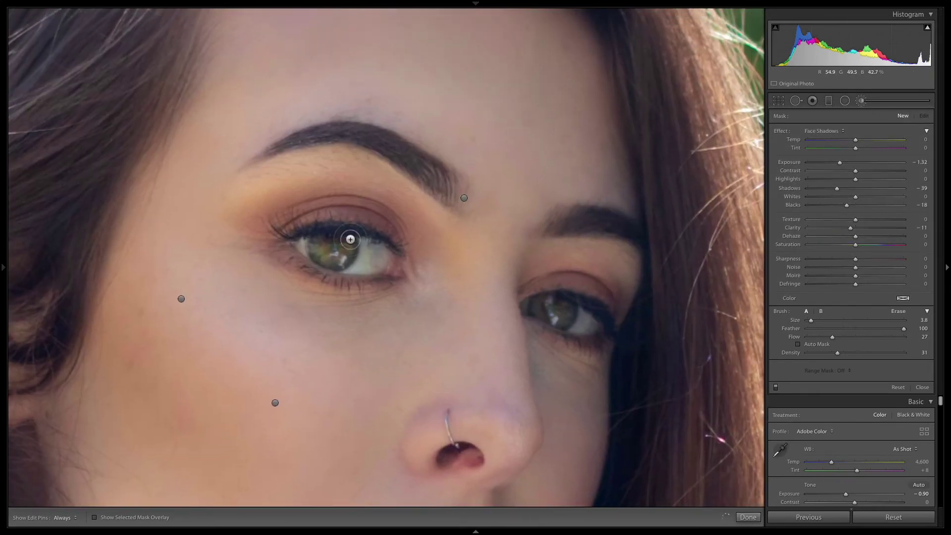
drag(328, 267, 354, 230)
key(ctrl+z)
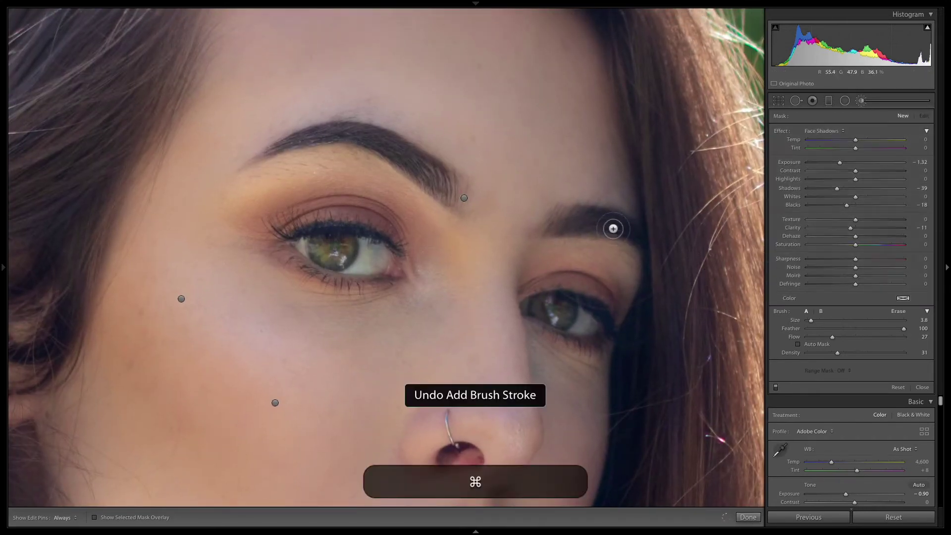
Step: Load the Iris Enhance effect for the brush, reloading it to discard the stray Texture change
click(832, 131)
click(836, 136)
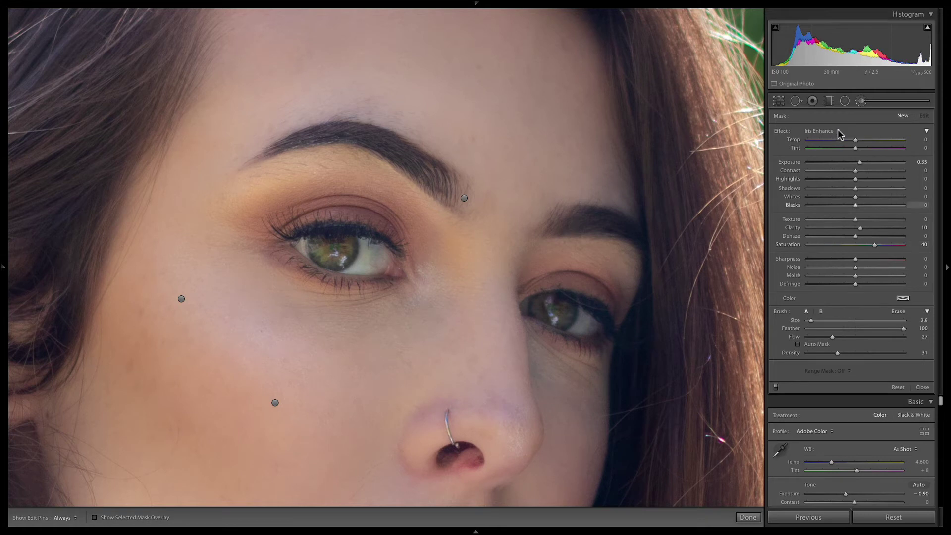
drag(855, 219, 854, 219)
key(super+z)
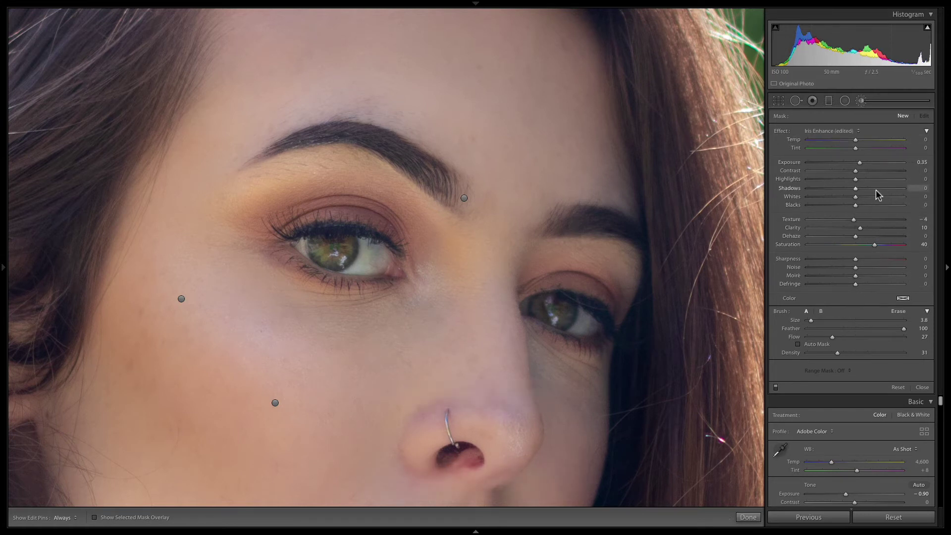
click(845, 132)
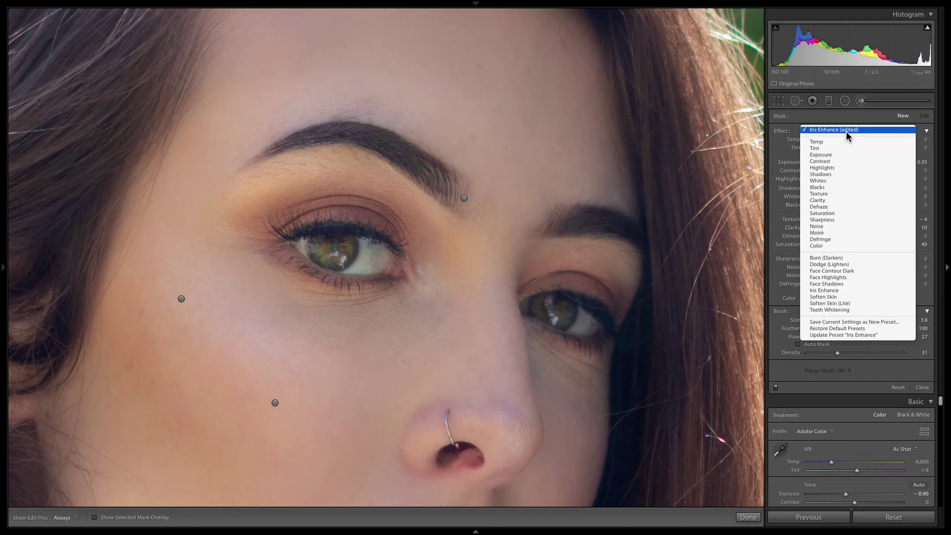
click(835, 290)
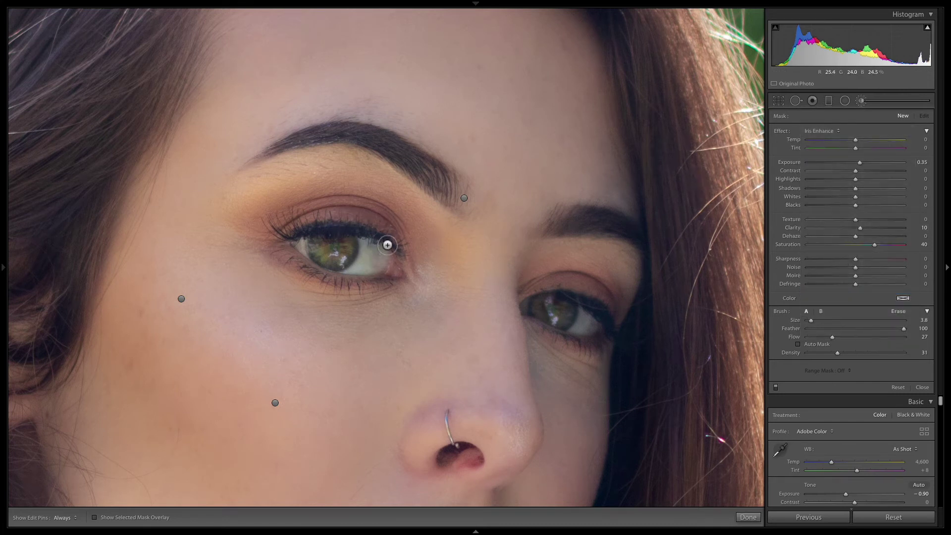
Step: Show the mask overlay and paint Iris Enhance over the near iris with flow 66 and density 88
key(o)
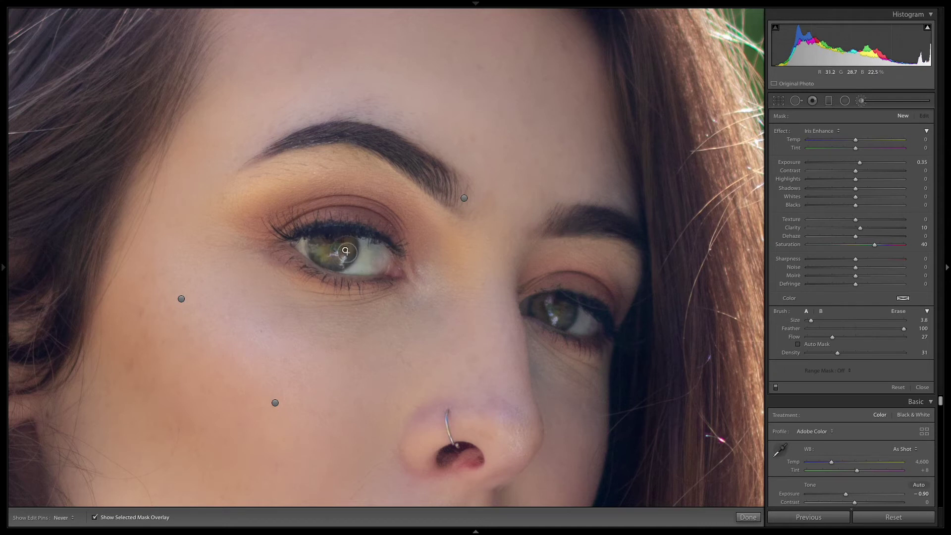
key(h)
key(h)
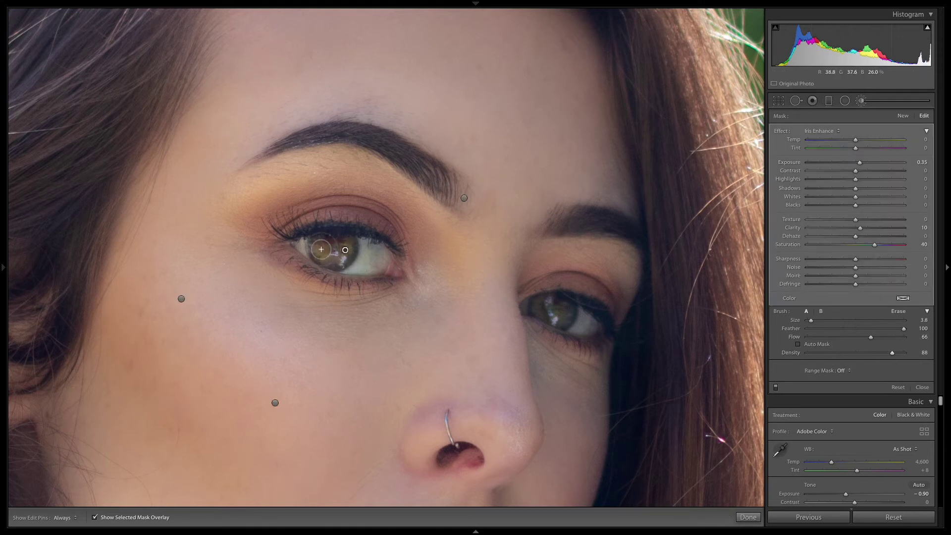
key(h)
drag(320, 250, 348, 249)
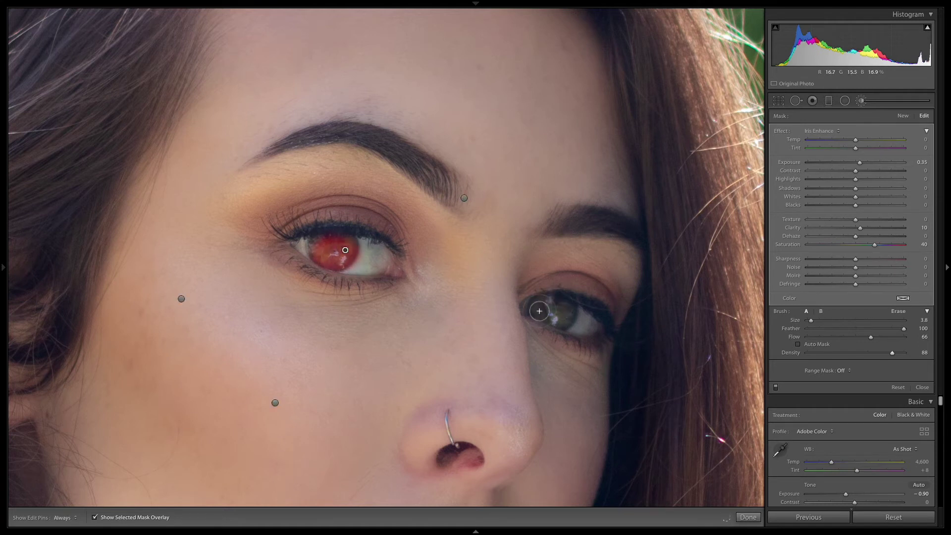
Step: Paint the Iris Enhance mask over the far eye's iris
key(h)
mouse_move(547, 299)
mouse_down()
mouse_move(559, 317)
mouse_move(544, 311)
mouse_move(583, 313)
mouse_move(537, 310)
mouse_move(551, 316)
mouse_up()
key(h)
Step: Enable Auto Mask and brush along the near iris to refine its mask
click(797, 343)
key(h)
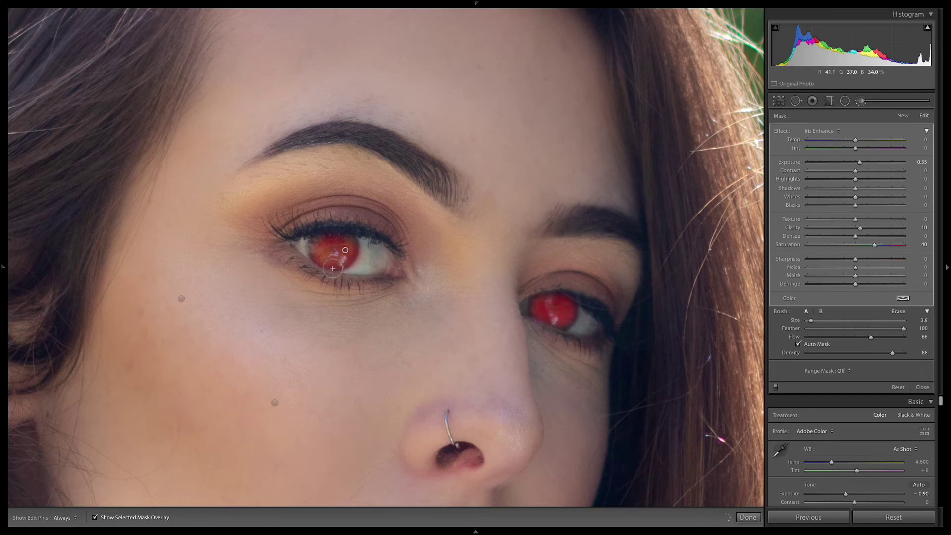
mouse_move(333, 268)
mouse_down()
mouse_move(313, 246)
mouse_move(350, 243)
mouse_up()
Step: Hide the mask overlay and set the iris adjustment's Clarity to 22 and Sharpness to 54
key(h)
key(h)
key(o)
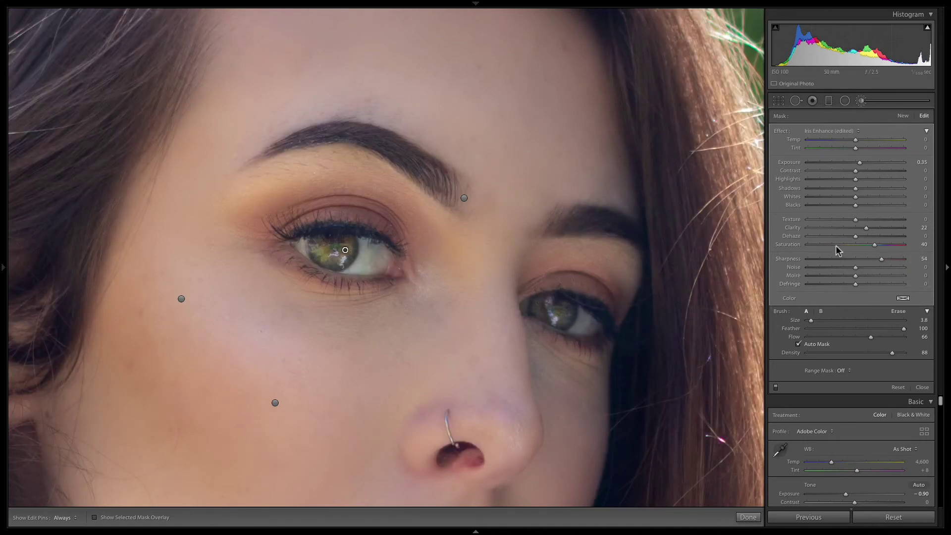
Step: Try darkening the far pupil with a new adjustment reset to zero, using brush size 2.6 and Exposure −2.20
click(903, 115)
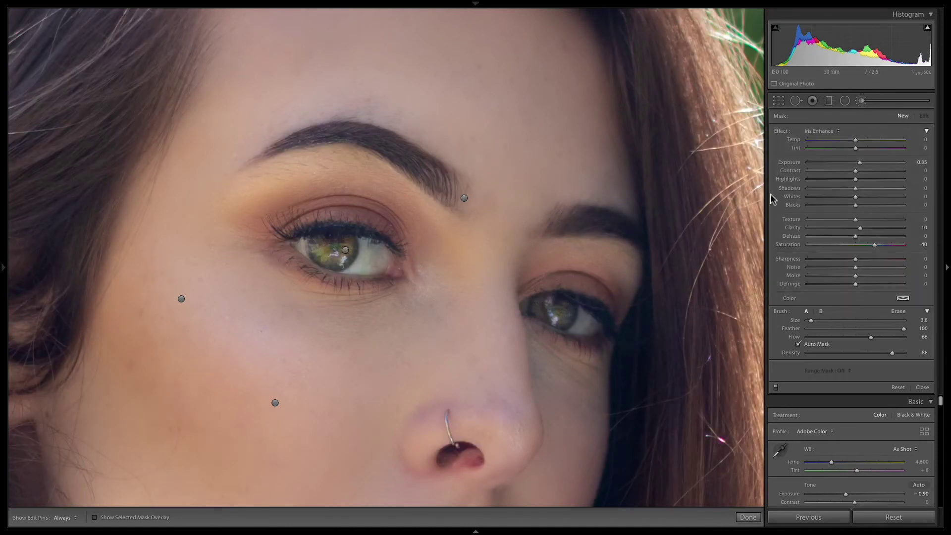
double_click(783, 131)
drag(814, 320, 811, 319)
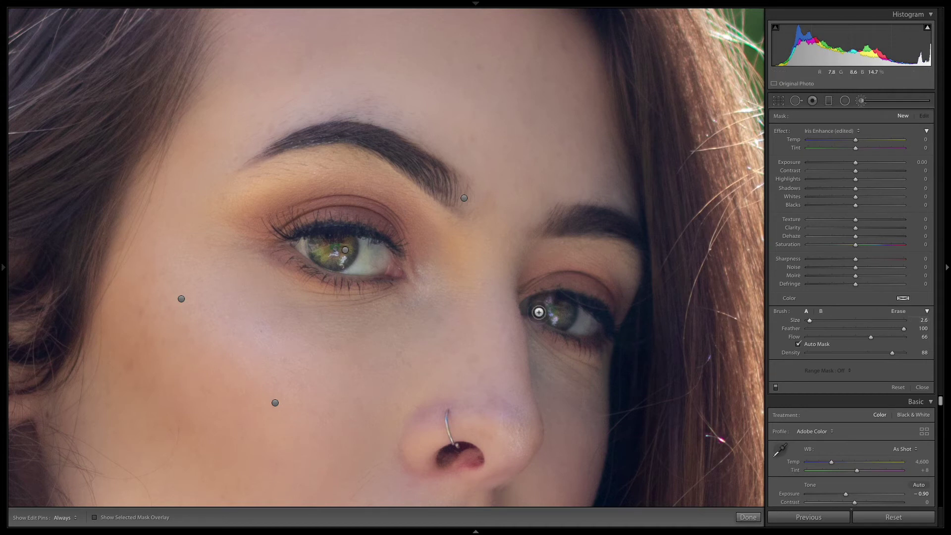
click(551, 308)
drag(855, 162, 836, 166)
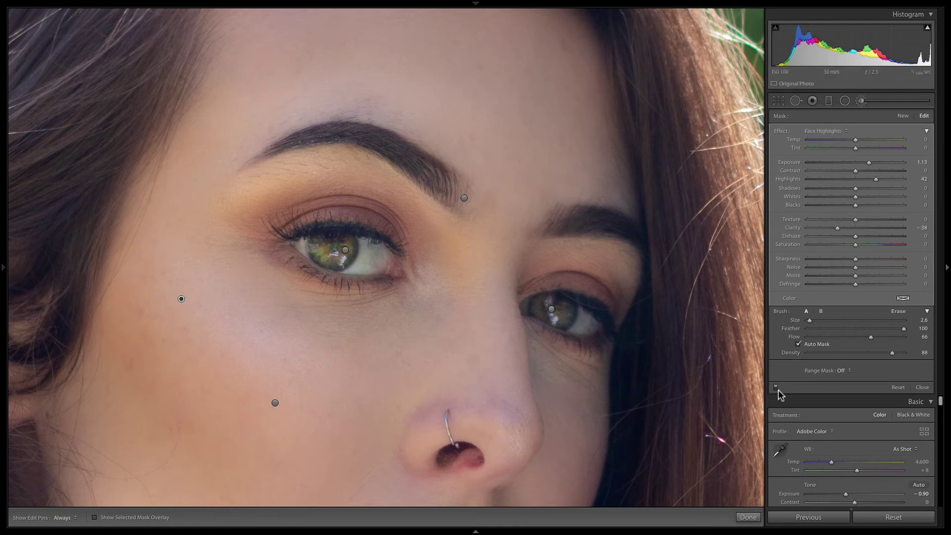
Step: Close and reopen the adjustment brush, and delete the darkening adjustment on the far pupil
click(749, 517)
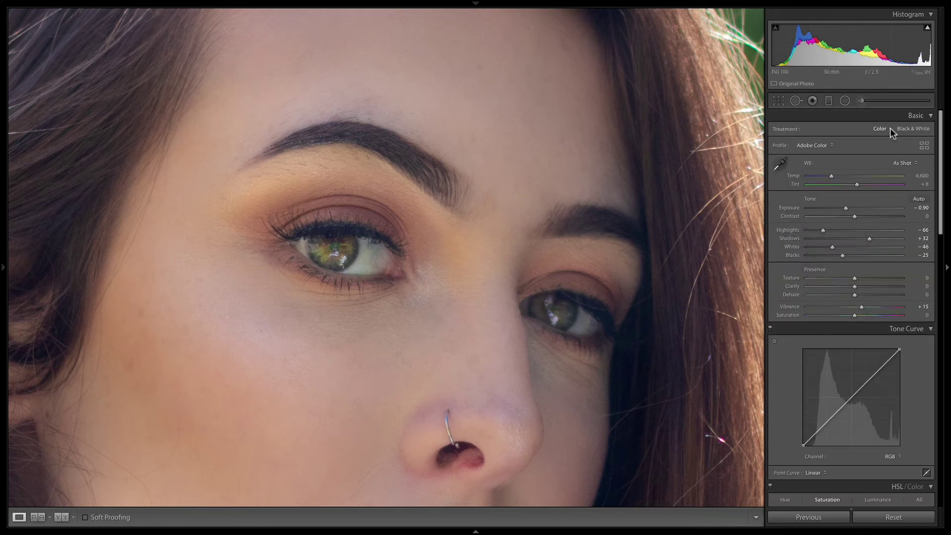
key(shift)
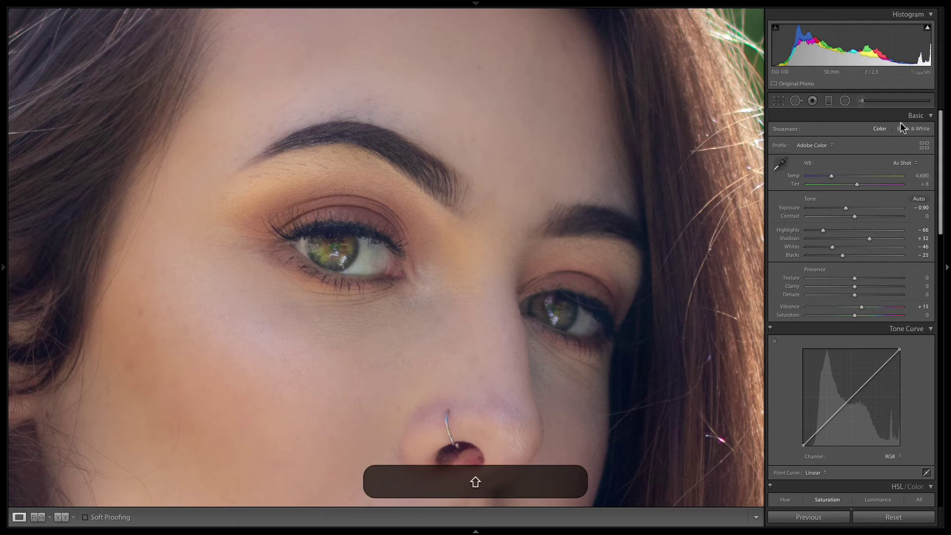
click(862, 101)
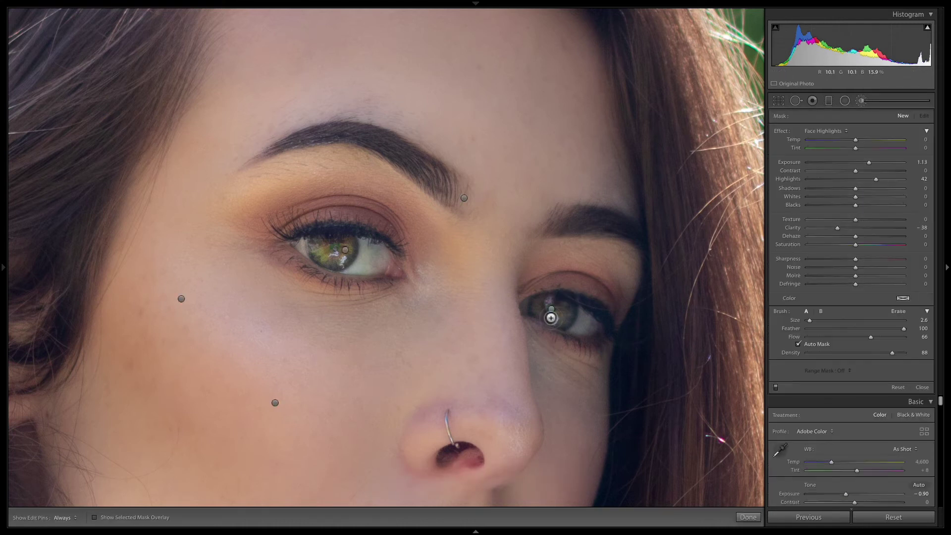
click(551, 310)
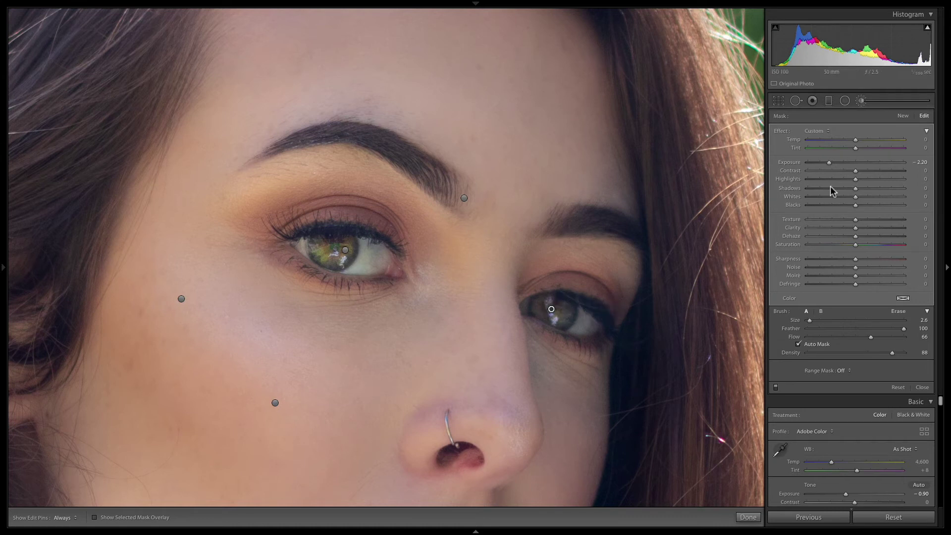
key(BackSpace)
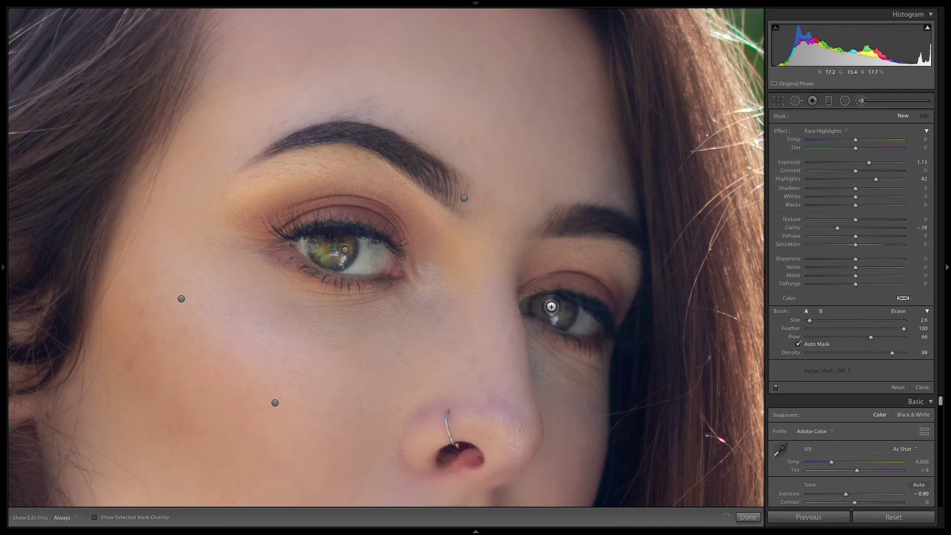
Step: Dab the Face Highlights effect onto the far iris as a new brush adjustment
key(h)
click(548, 309)
key(h)
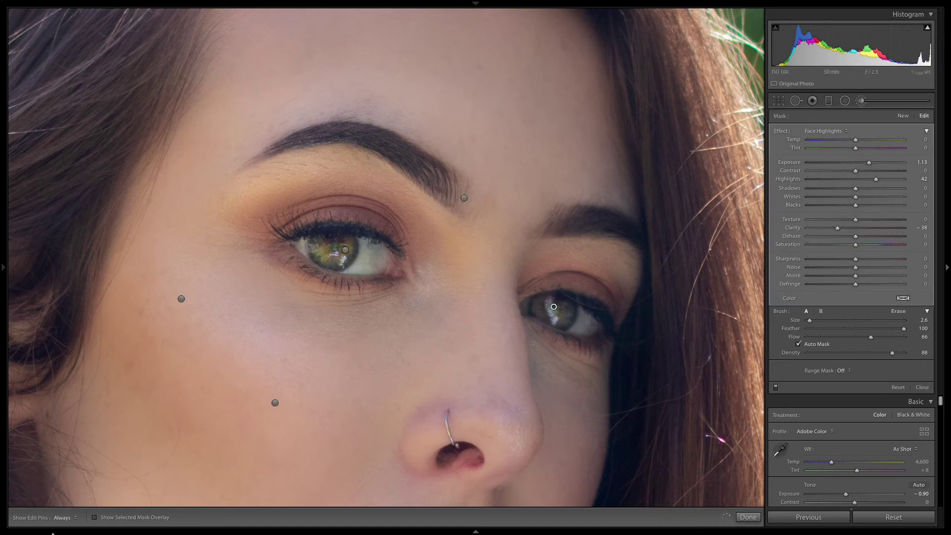
Step: Reset the far iris adjustment's Clarity and Highlights, lower Exposure to −1.24 and Shadows to −50, raise Clarity, and close the brush
click(94, 518)
click(94, 517)
double_click(838, 228)
double_click(875, 179)
drag(839, 164, 842, 163)
click(841, 189)
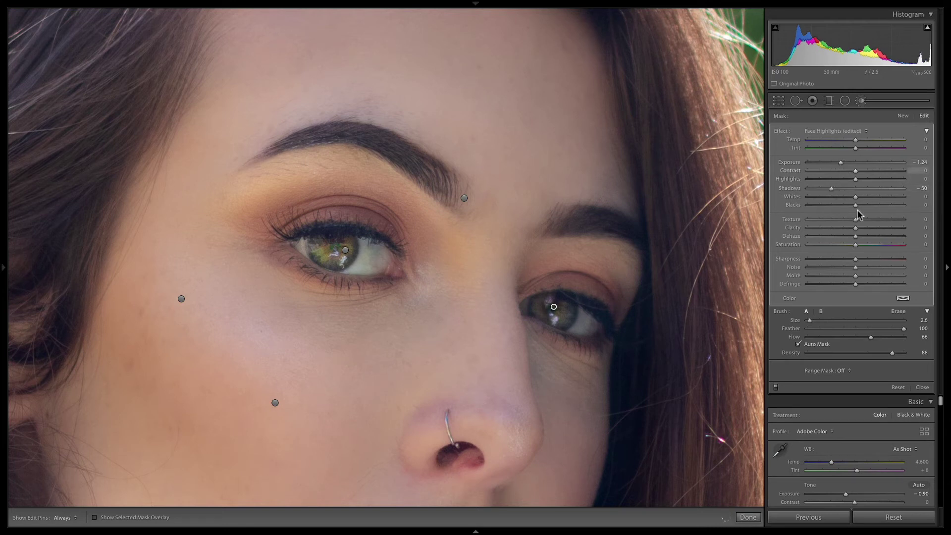
click(876, 227)
click(746, 517)
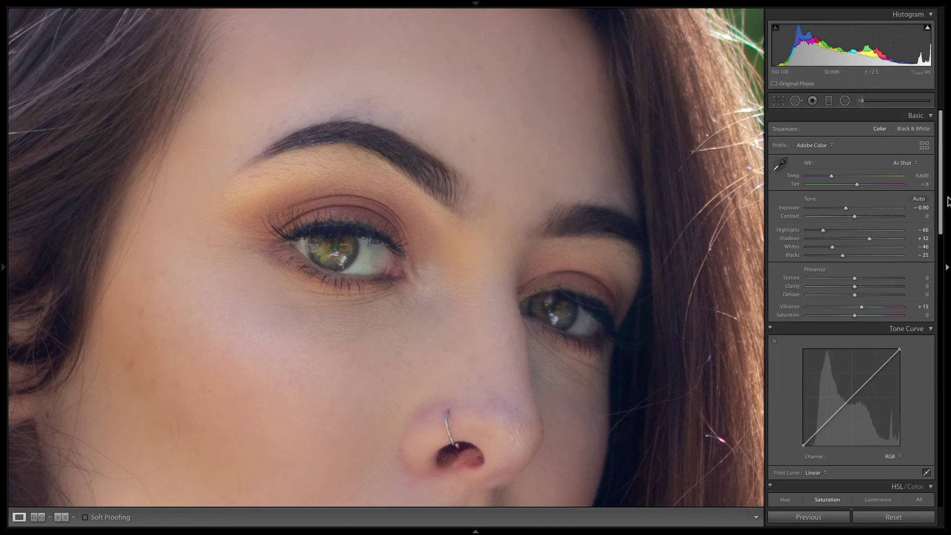
Step: Paint a new adjustment with all effect values at zero over both eyes, using brush size 18.3 and Auto Mask off
click(517, 335)
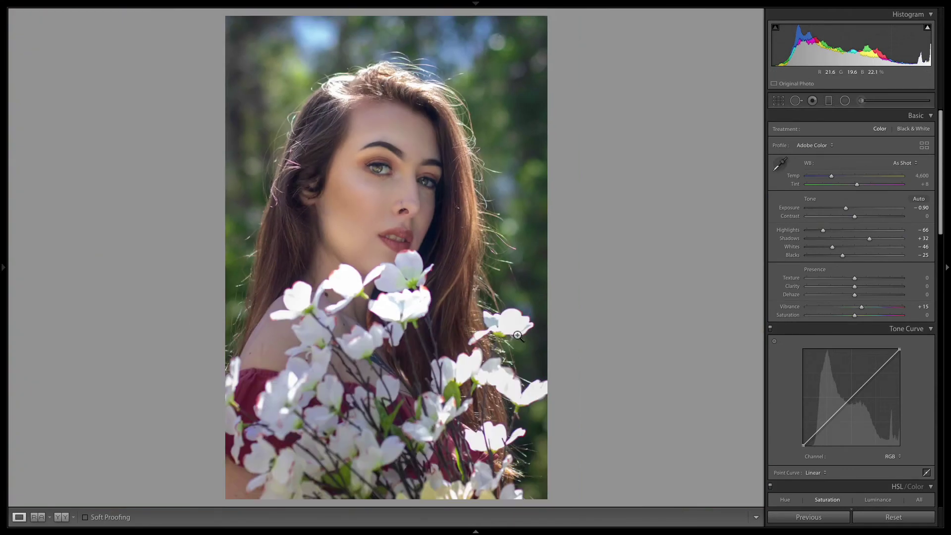
click(425, 182)
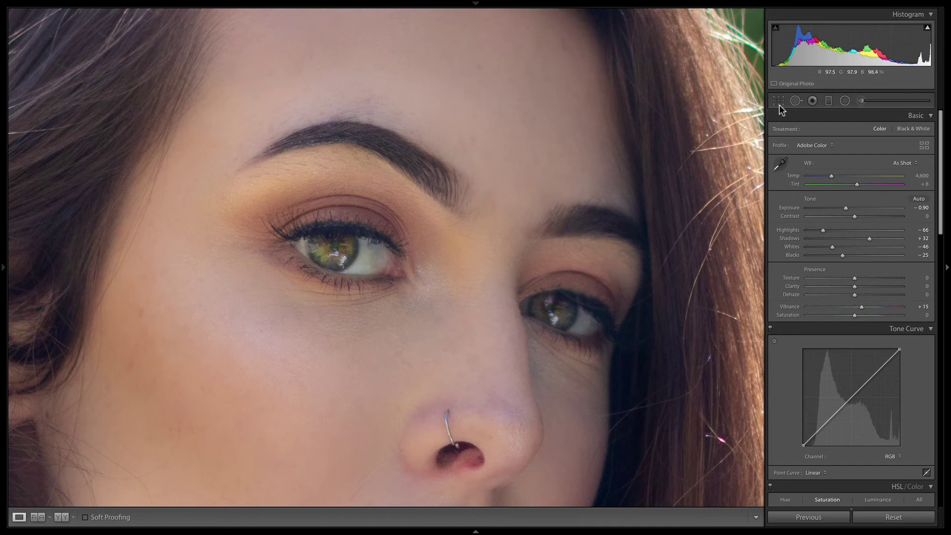
click(861, 100)
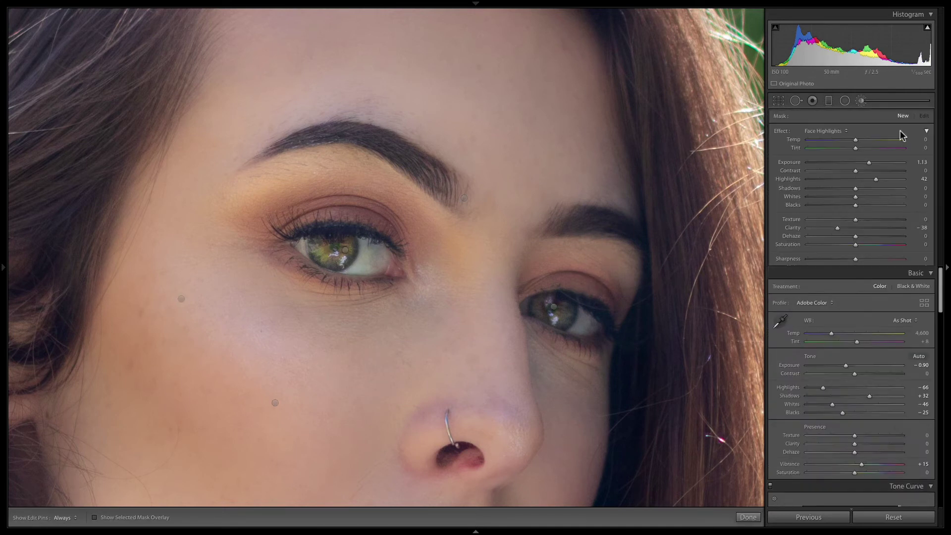
double_click(781, 131)
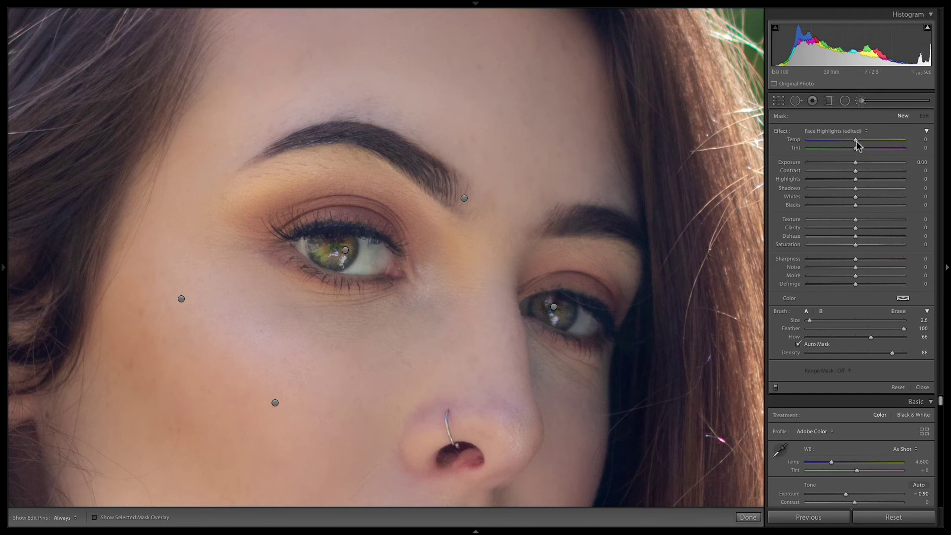
drag(810, 317, 825, 320)
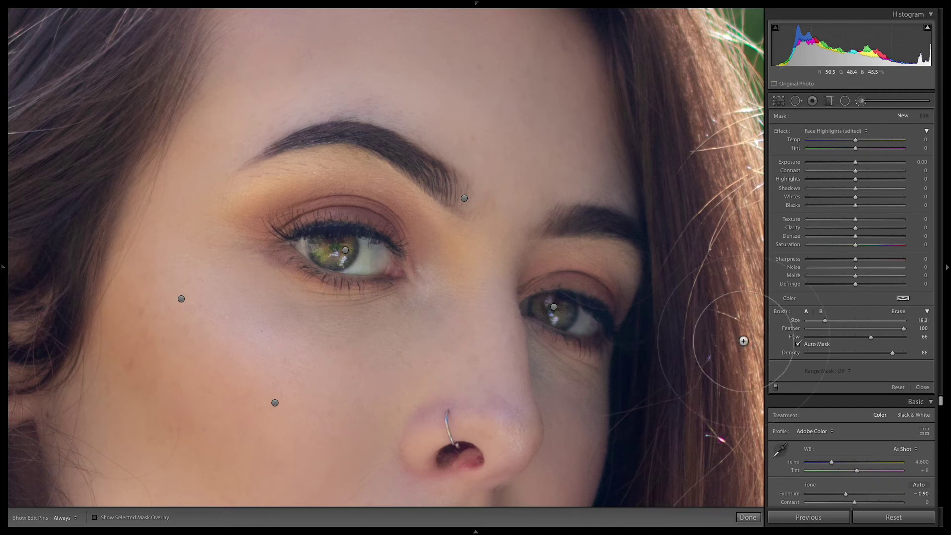
click(797, 344)
drag(331, 251, 394, 270)
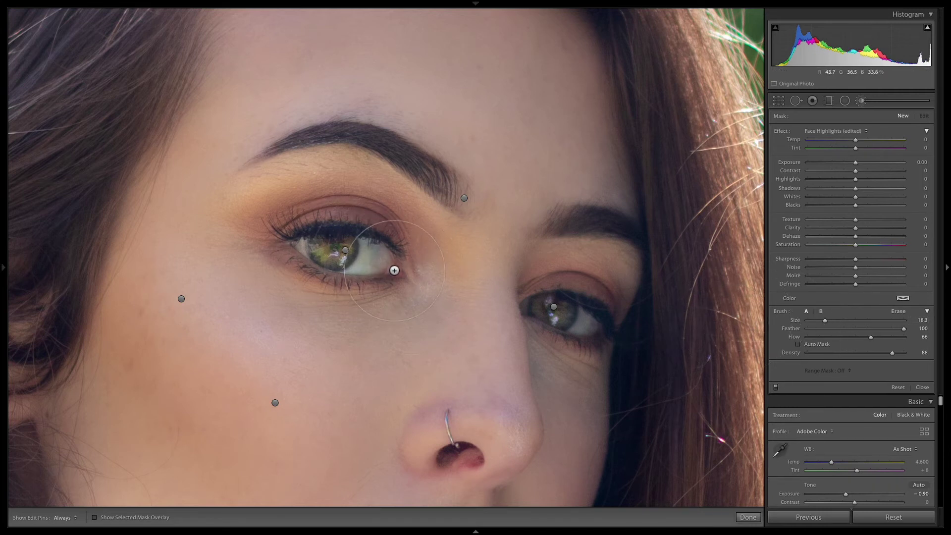
drag(342, 251, 360, 253)
drag(567, 329, 587, 330)
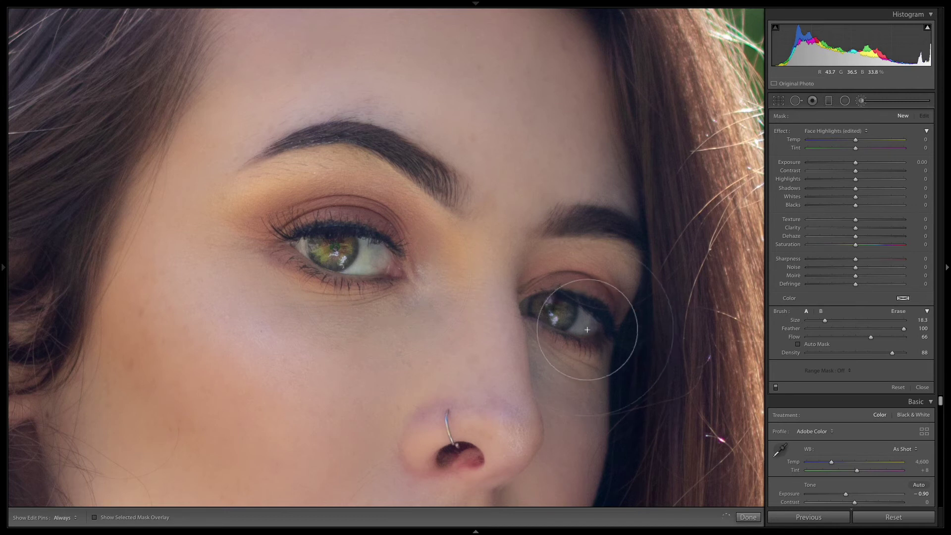
Step: Show the mask overlay and restrict the eye mask with a Color range sampled from the white of the near eye
key(h)
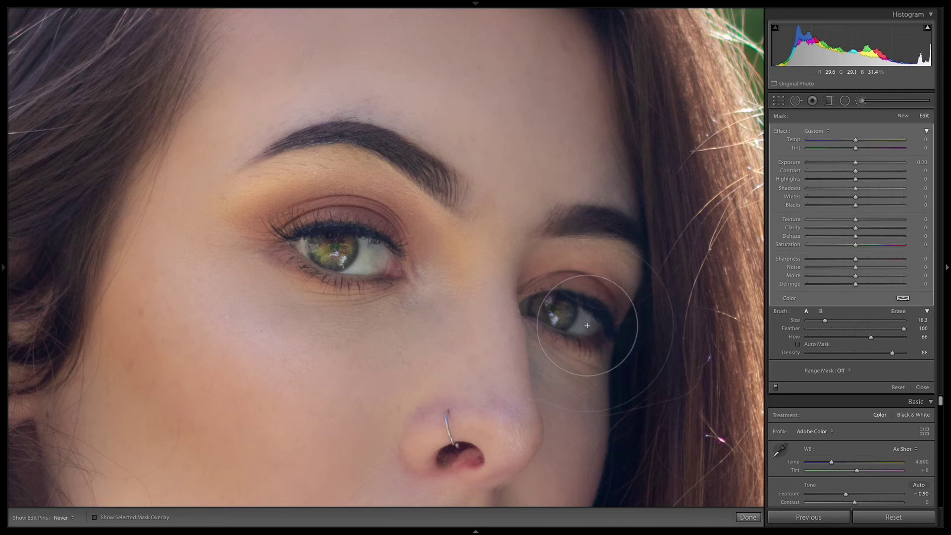
key(h)
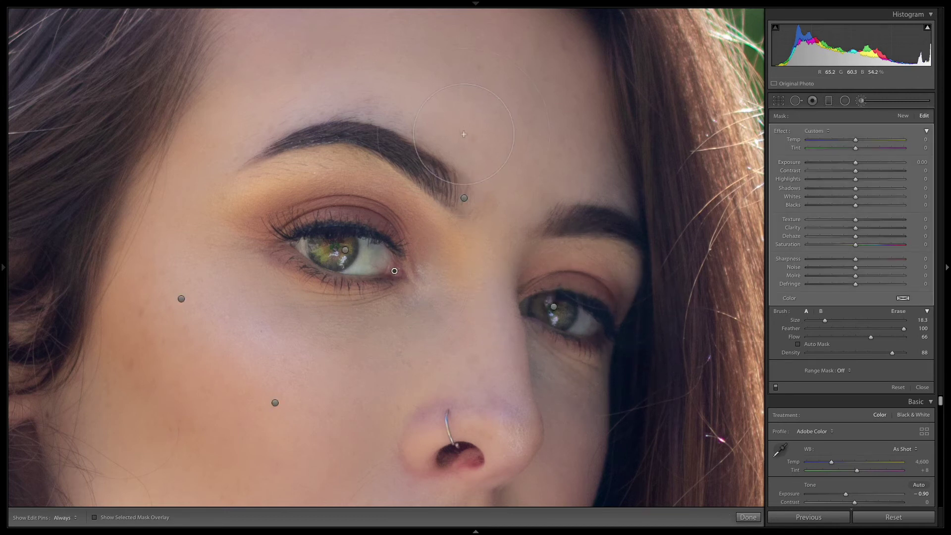
key(o)
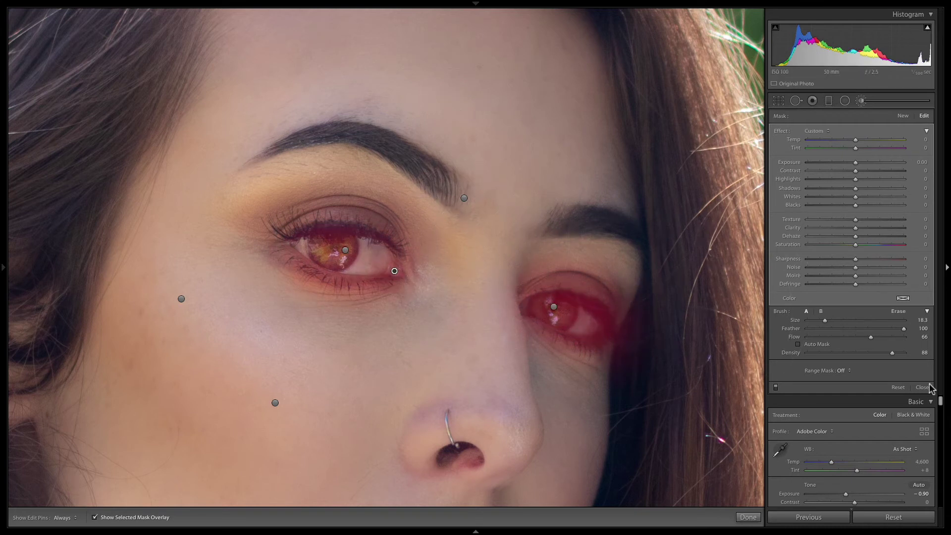
click(844, 370)
click(850, 377)
click(780, 372)
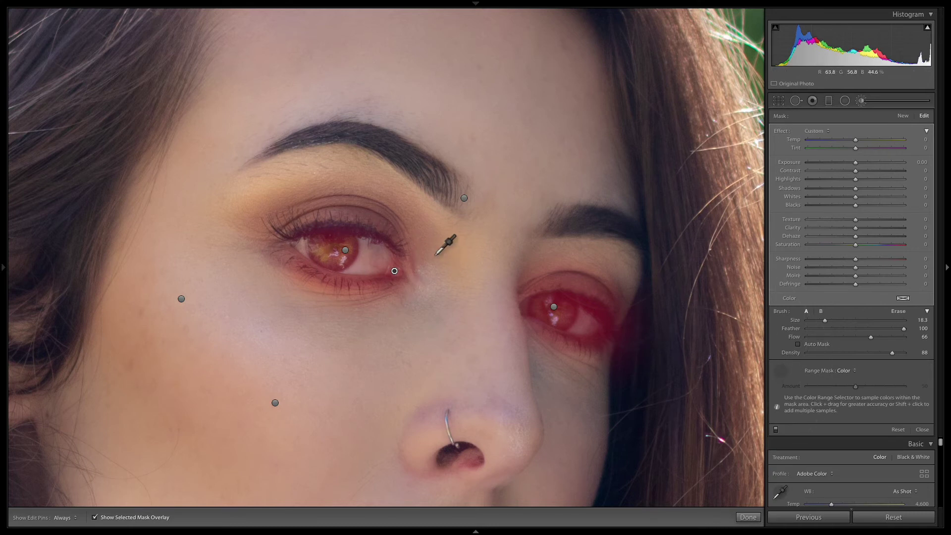
click(370, 255)
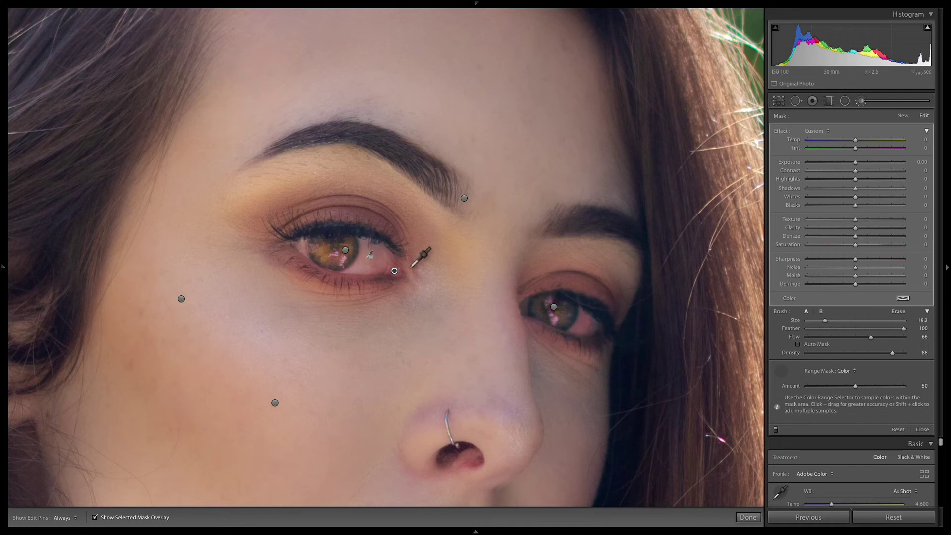
Step: Try restricting the eye mask by Luminance instead, with Range 52/100 and Smoothness 30
click(853, 370)
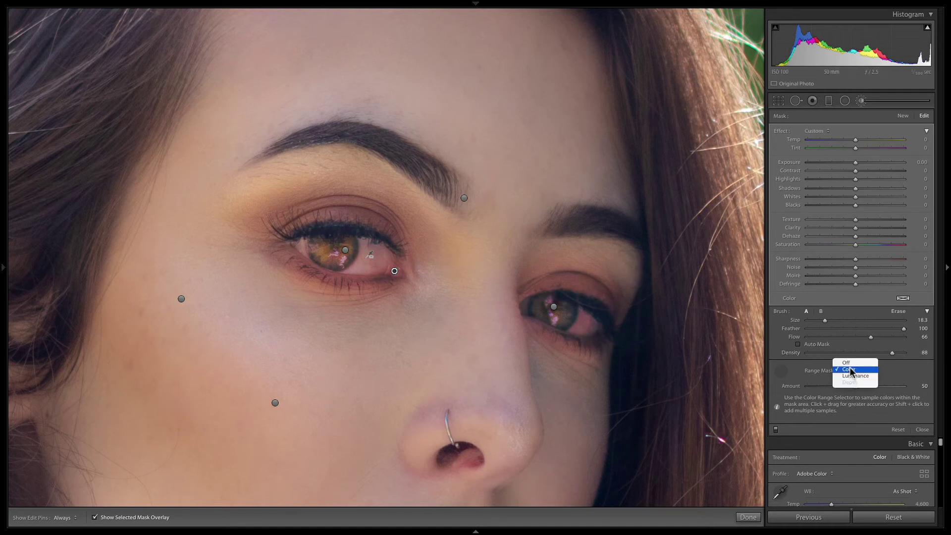
click(853, 380)
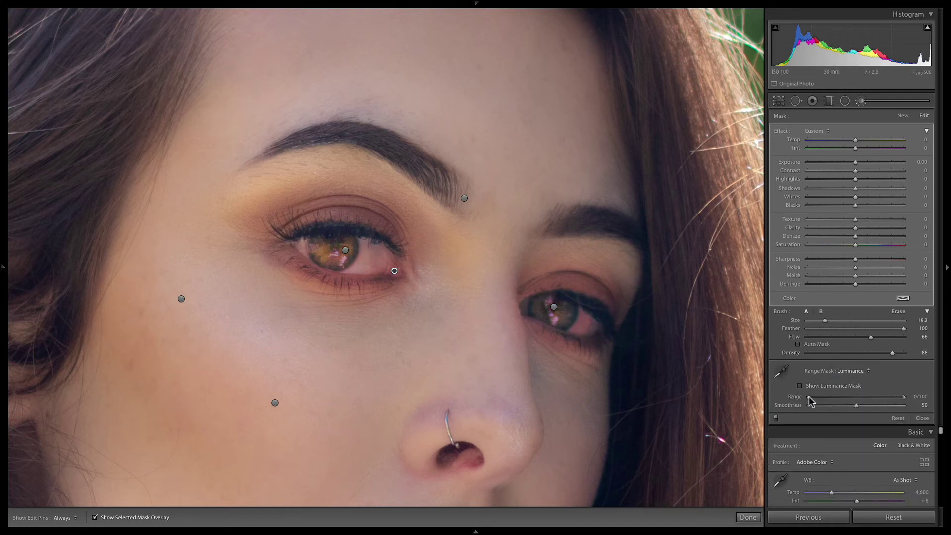
drag(809, 397, 875, 399)
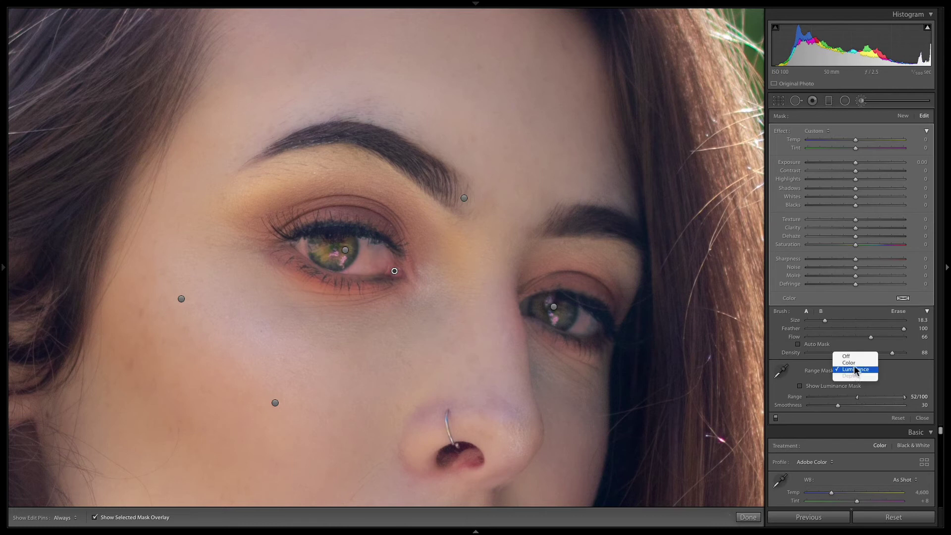
Step: Switch the range mask back to Color, sample the white of the far eye, and set the Amount to 27
click(851, 370)
click(850, 361)
click(783, 371)
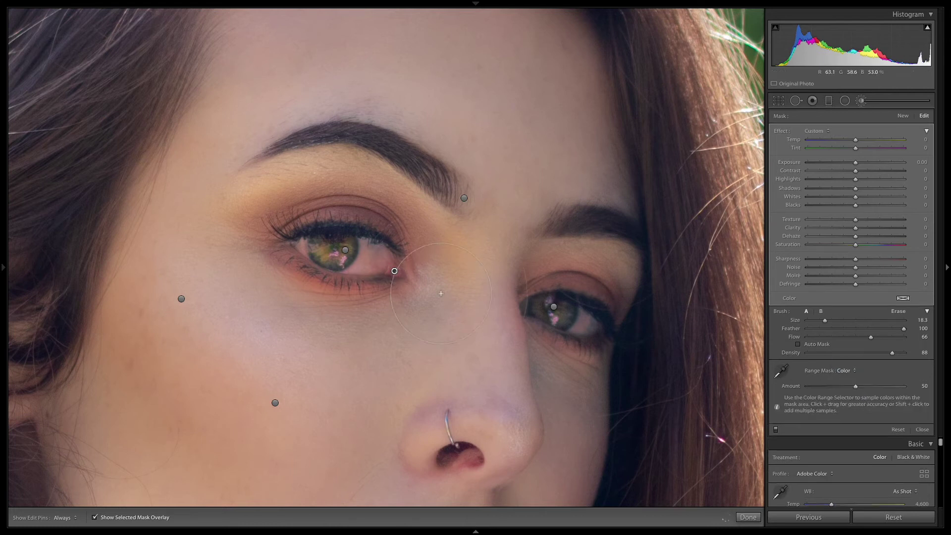
click(584, 318)
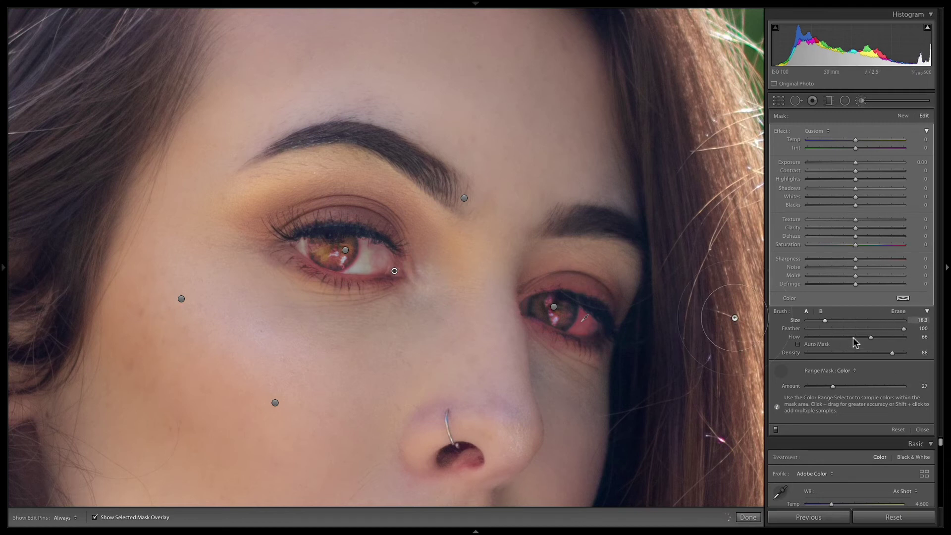
Step: Erase the mask from both irises with an Auto Mask eraser of size 4.2, leaving only the eye whites covered
click(897, 311)
mouse_move(336, 252)
mouse_down()
mouse_move(309, 247)
mouse_move(326, 259)
mouse_move(345, 249)
mouse_up()
key(h)
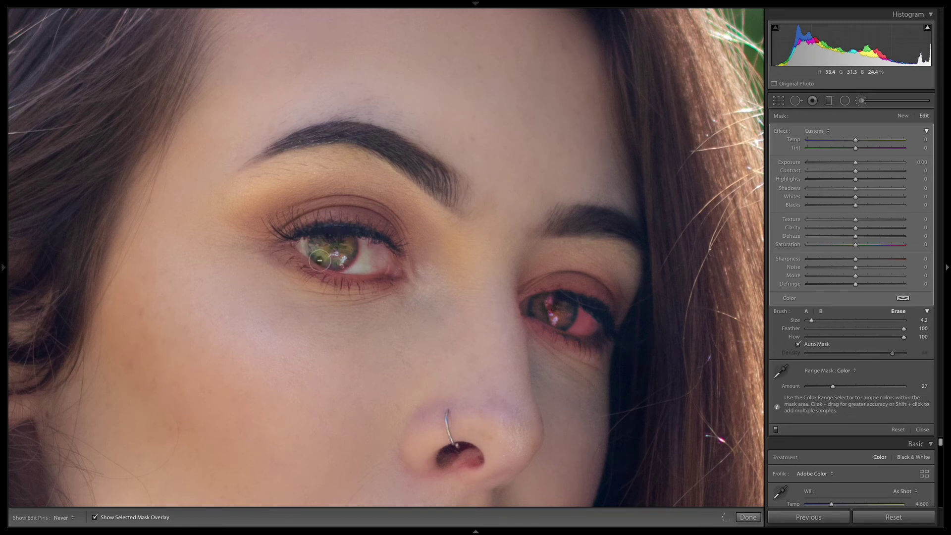
key(h)
mouse_move(547, 311)
mouse_down()
mouse_move(543, 303)
mouse_move(558, 314)
mouse_move(539, 310)
mouse_move(564, 301)
mouse_up()
key(h)
key(h)
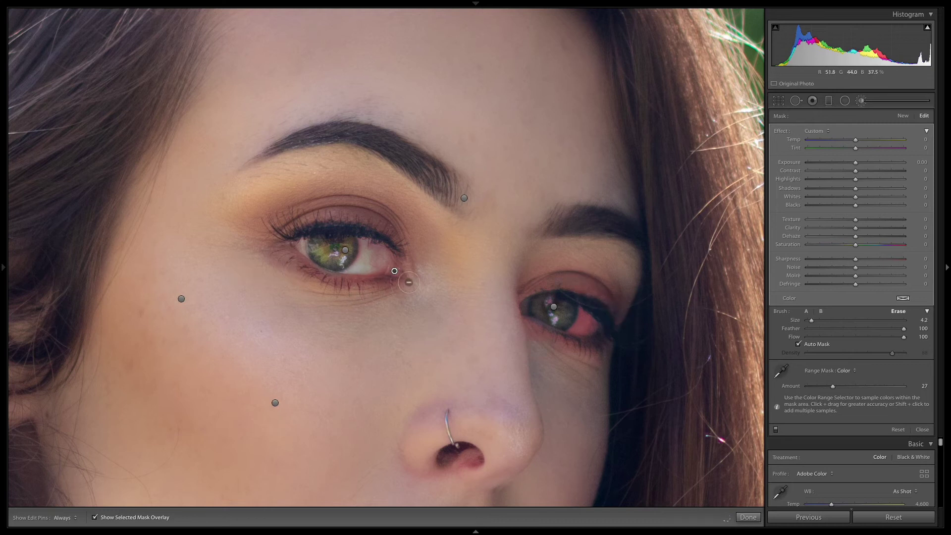
key(h)
key(h)
Step: Hide the mask overlay, set the eye whites' Exposure to 1.47 and Saturation to −48, and close the brush
key(o)
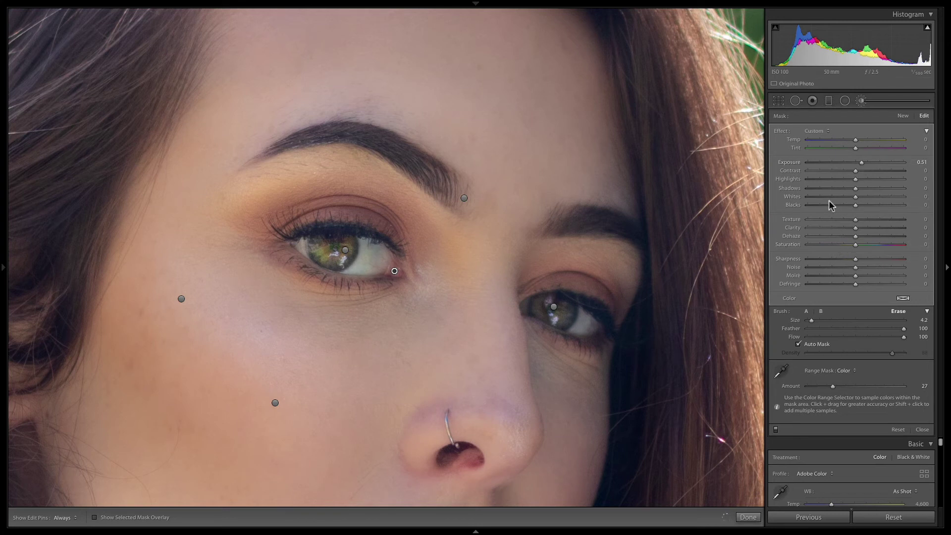
click(836, 244)
drag(865, 162, 867, 167)
click(747, 517)
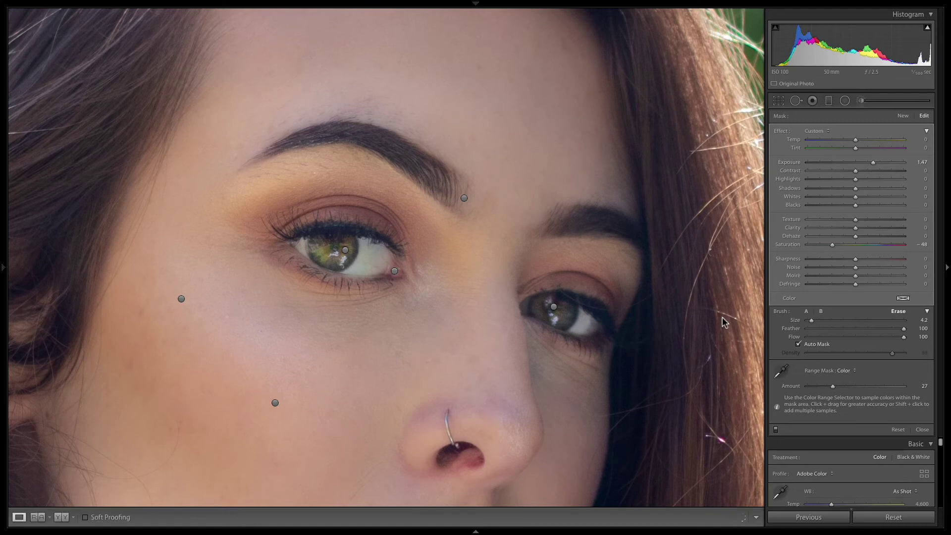
Step: Compare the retouched eyes with the original image, and inspect the portrait at different magnifications
key(backslash)
key(backslash)
key(backslash)
key(backslash)
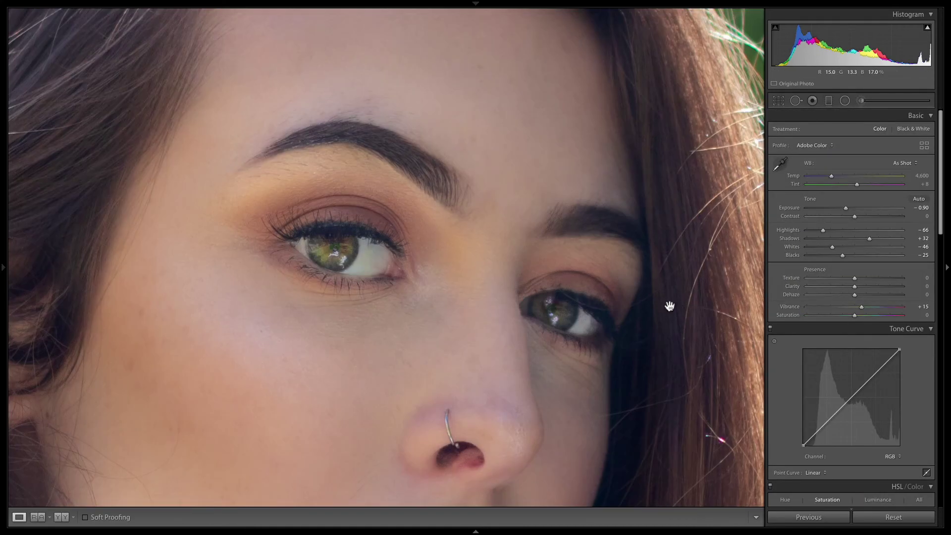
key(backslash)
key(backslash)
click(669, 306)
click(493, 403)
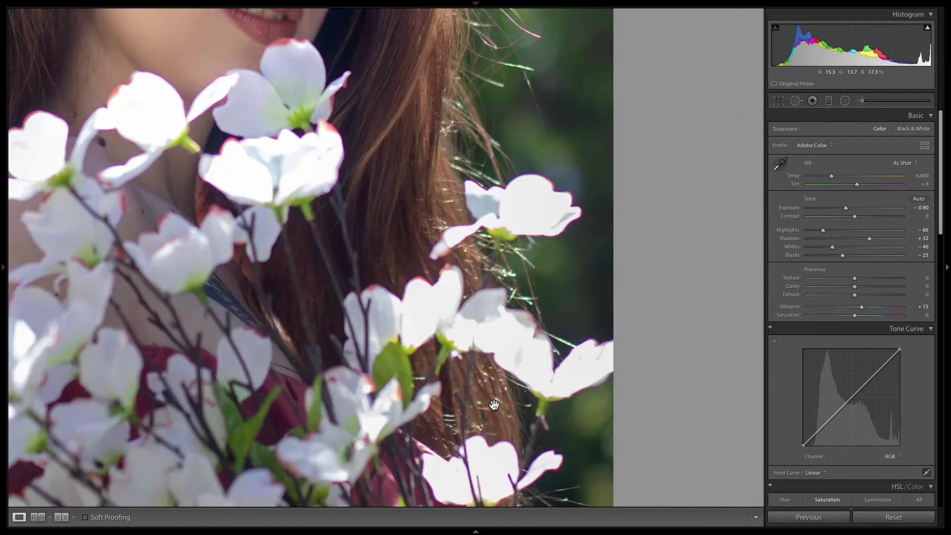
Step: Paint the Teeth Whitening effect over the teeth as a new adjustment with brush size 5.0 and Auto Mask on
click(337, 160)
click(400, 234)
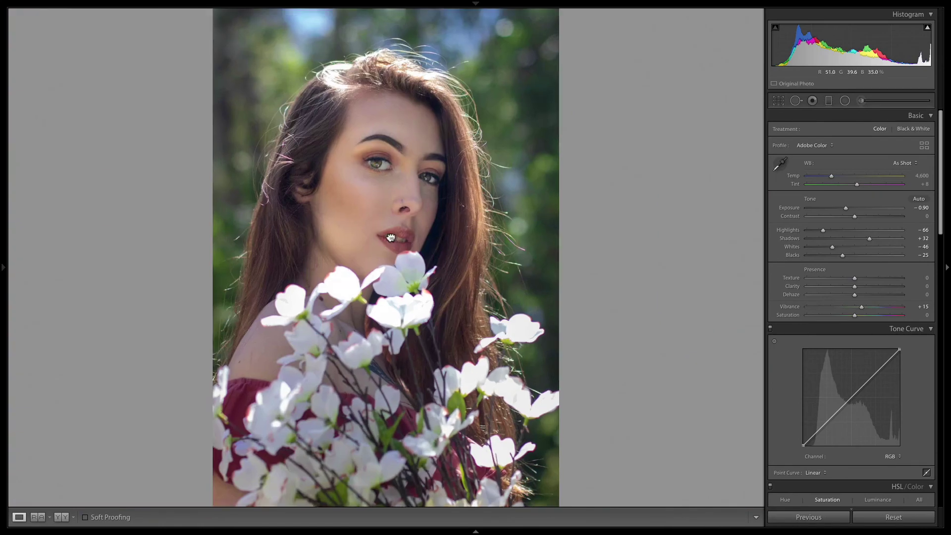
click(861, 100)
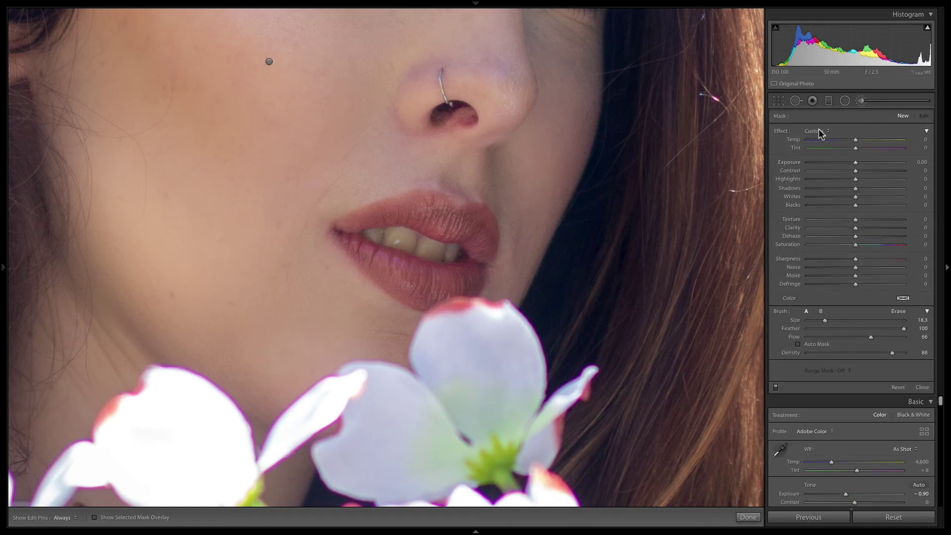
click(818, 131)
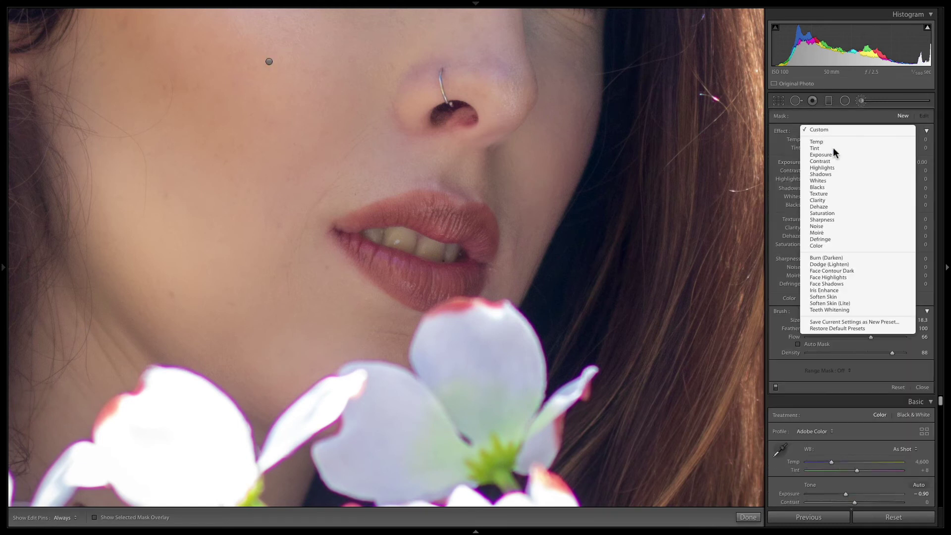
click(841, 310)
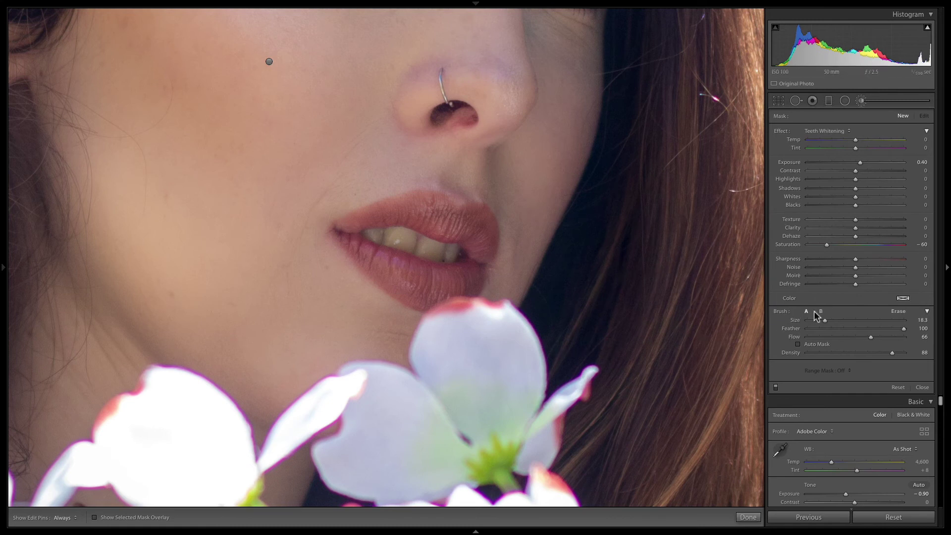
drag(824, 320, 812, 320)
mouse_move(403, 246)
mouse_down()
mouse_move(447, 250)
mouse_move(421, 247)
mouse_up()
key(o)
key(h)
mouse_move(392, 240)
mouse_down()
mouse_move(400, 233)
mouse_move(454, 251)
mouse_move(370, 234)
mouse_move(448, 254)
mouse_move(405, 240)
mouse_move(445, 252)
mouse_up()
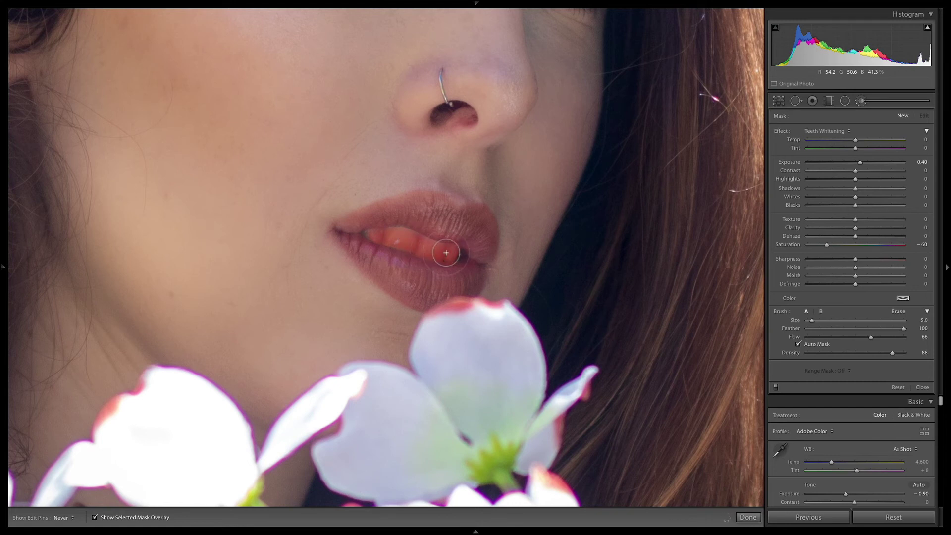
key(o)
key(h)
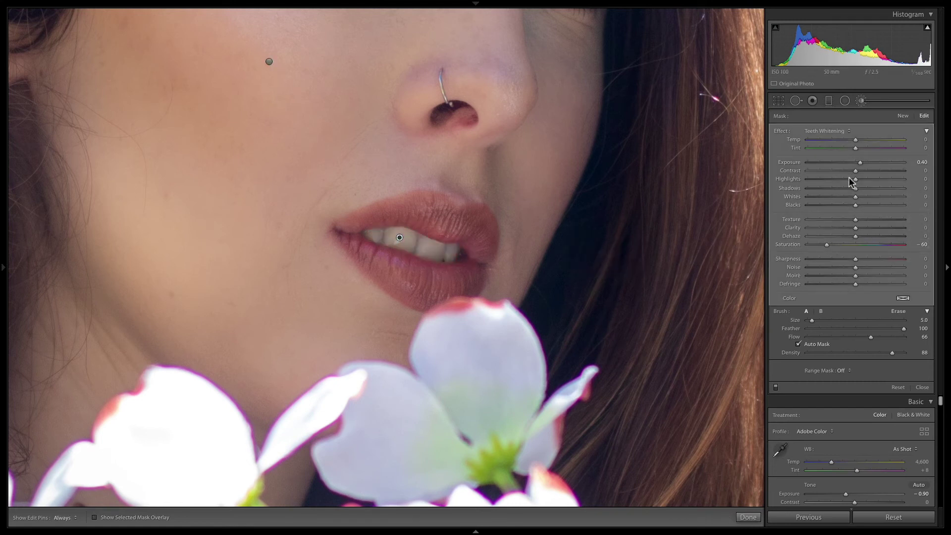
Step: Set the teeth adjustment's Exposure to 1.22, Shadows to −34, Blacks to −31 and Saturation to −44, and close the brush
drag(830, 244, 837, 245)
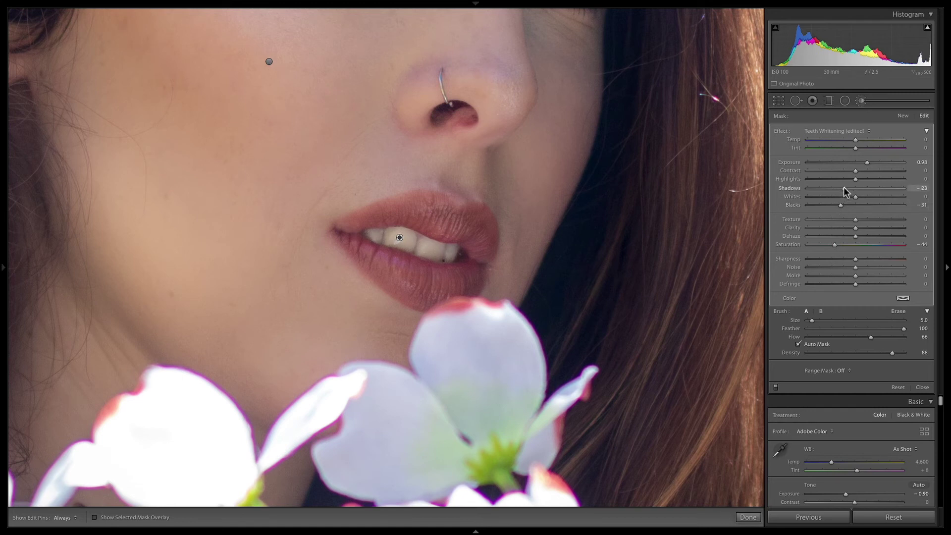
drag(880, 166, 842, 188)
key(z)
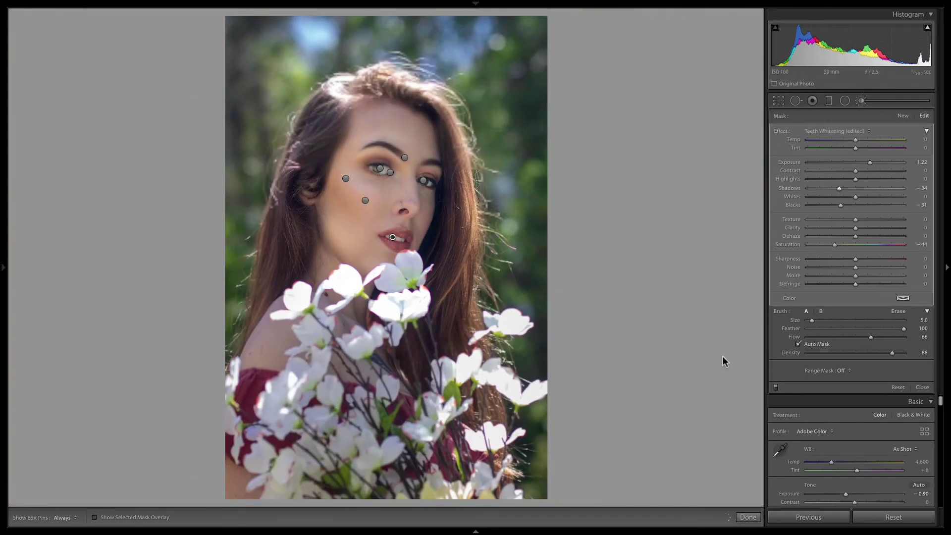
click(748, 517)
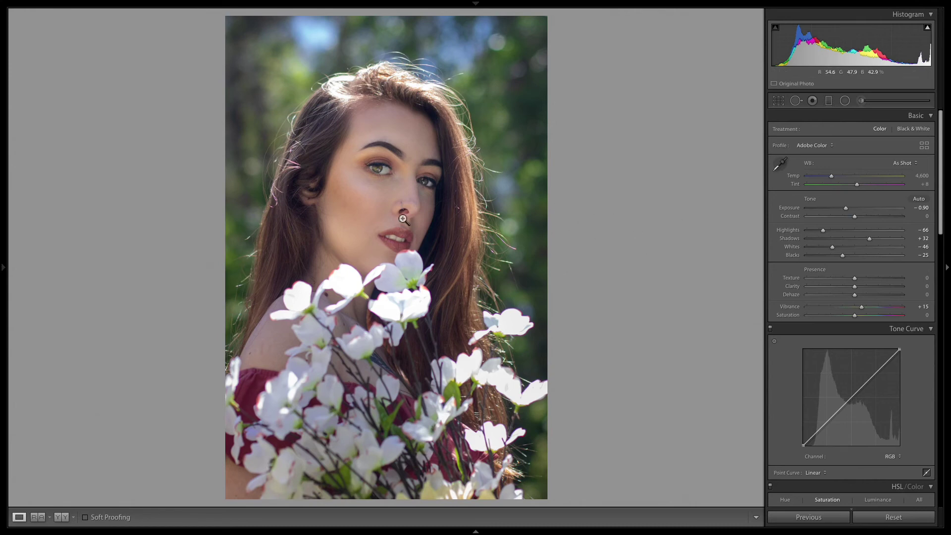
click(391, 232)
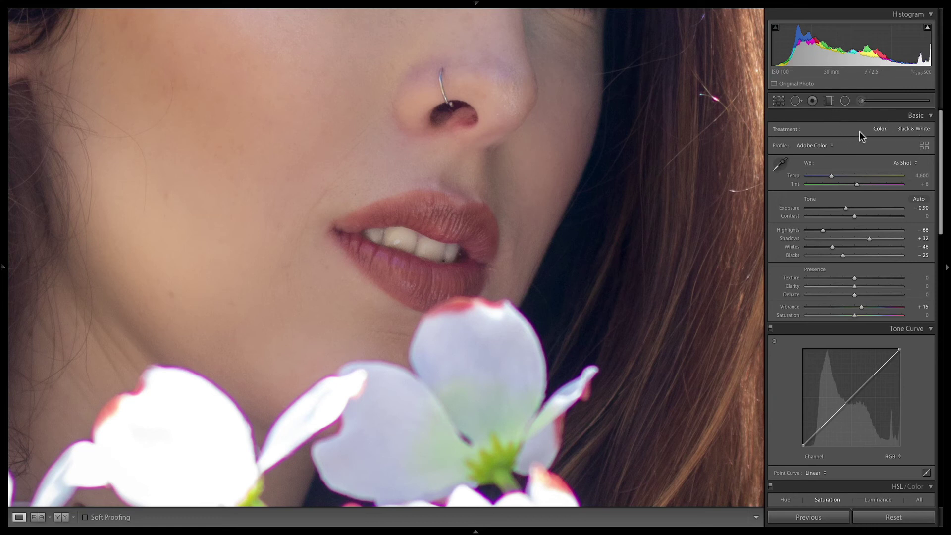
Step: Paint the lips as a new brush adjustment with all effect sliders reset, brush size 8.4 and Auto Mask on
click(861, 100)
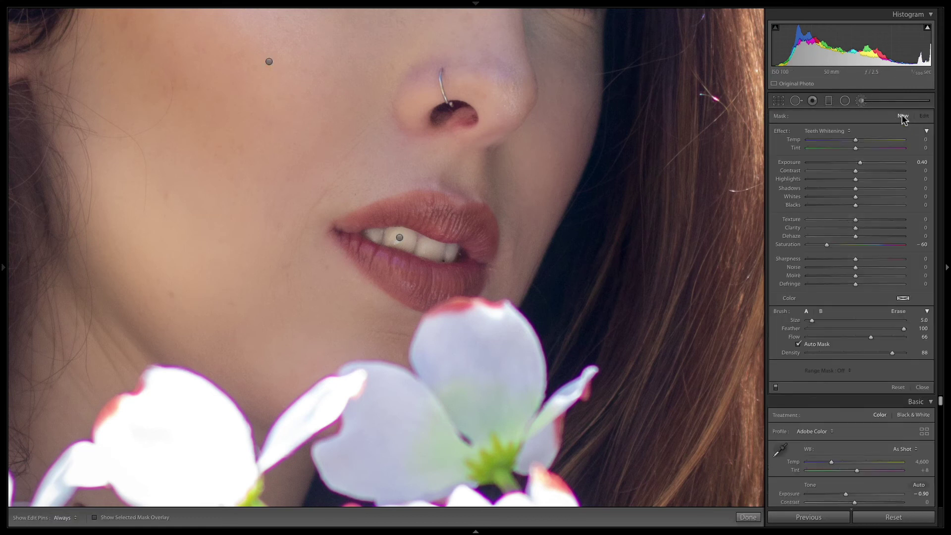
double_click(781, 131)
drag(812, 320, 819, 325)
key(o)
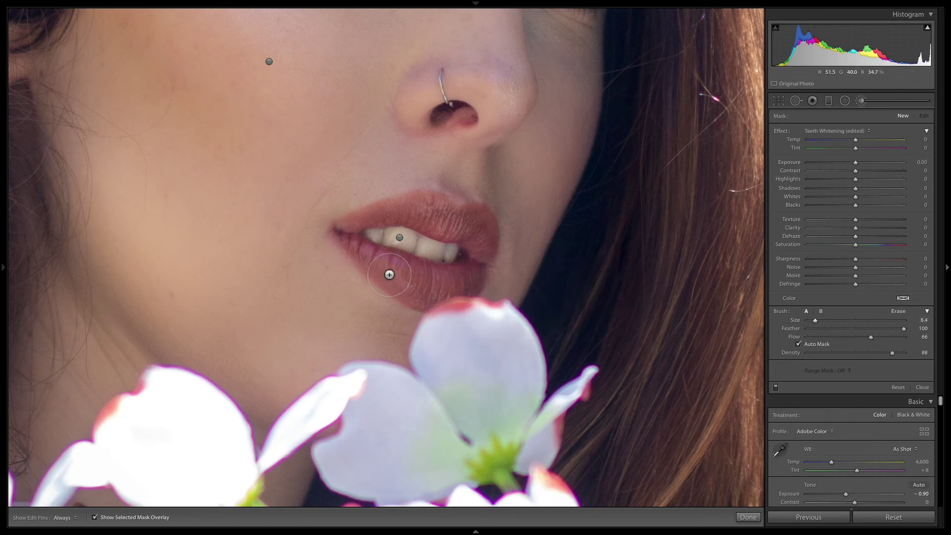
key(h)
mouse_move(423, 207)
mouse_down()
mouse_move(475, 225)
mouse_move(484, 253)
mouse_move(478, 230)
mouse_move(416, 210)
mouse_move(344, 232)
mouse_move(364, 261)
mouse_move(420, 305)
mouse_move(443, 305)
mouse_move(469, 290)
mouse_move(397, 285)
mouse_move(334, 236)
mouse_move(391, 203)
mouse_move(426, 200)
mouse_move(442, 222)
mouse_move(468, 218)
mouse_move(489, 244)
mouse_move(481, 282)
mouse_move(469, 238)
mouse_move(391, 216)
mouse_move(346, 237)
mouse_up()
key(h)
key(o)
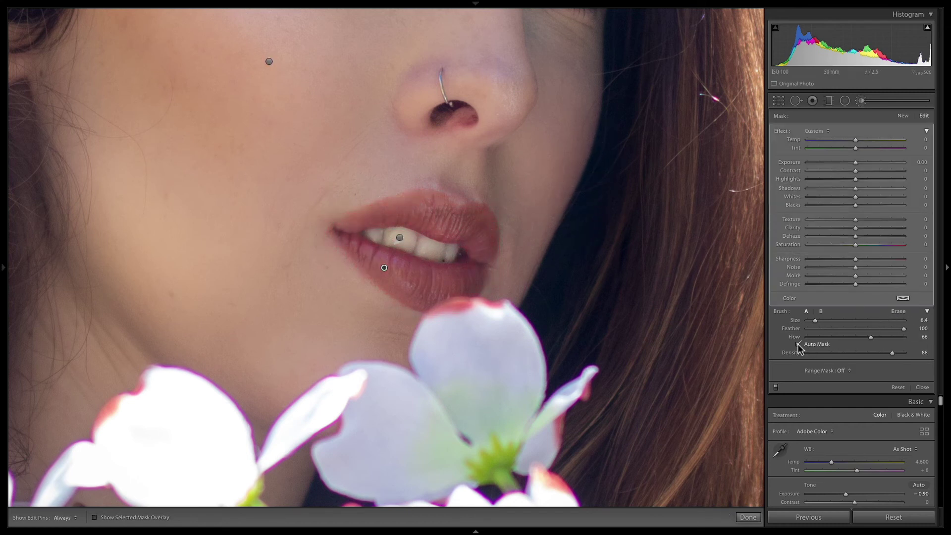
Step: Limit the lips mask with a Color range mask sampled from the upper lip, with Amount 23, checking the overlay
key(o)
click(843, 373)
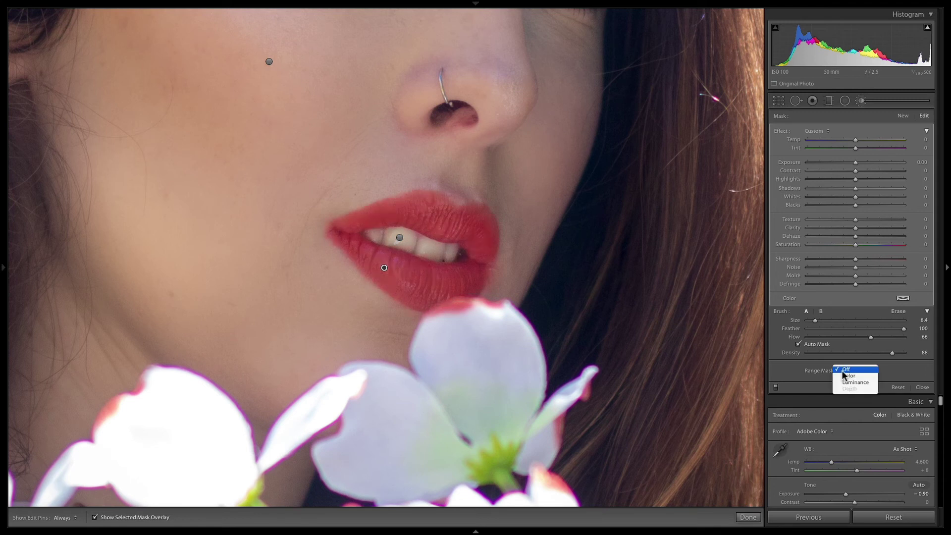
click(866, 375)
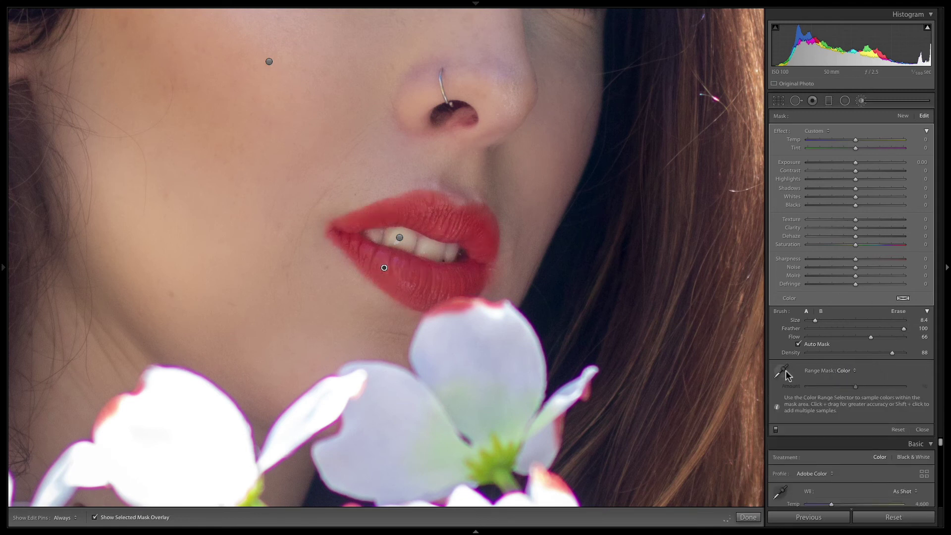
click(428, 214)
drag(855, 385, 830, 385)
key(o)
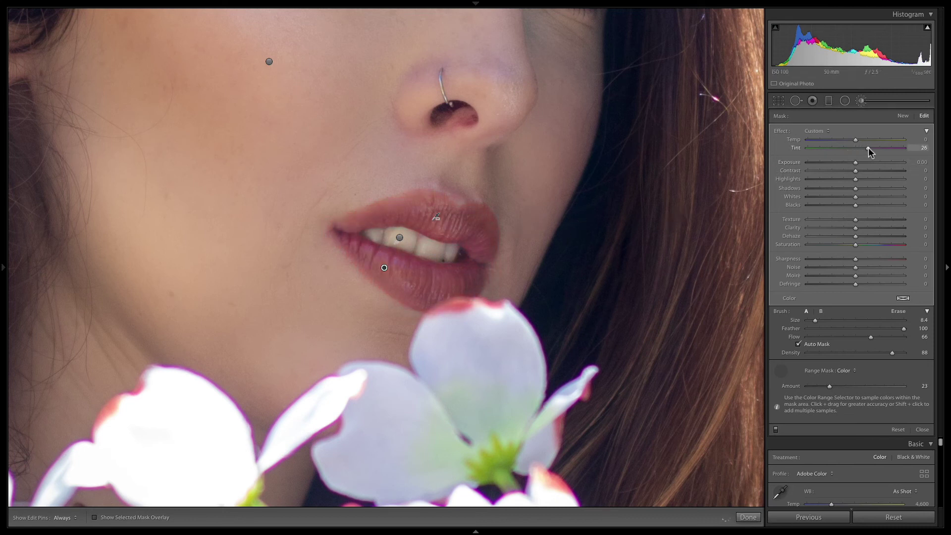
Step: Set the lips adjustment's Tint to 26 and tint it with a red of hue 0 and saturation 40%
click(902, 299)
click(875, 322)
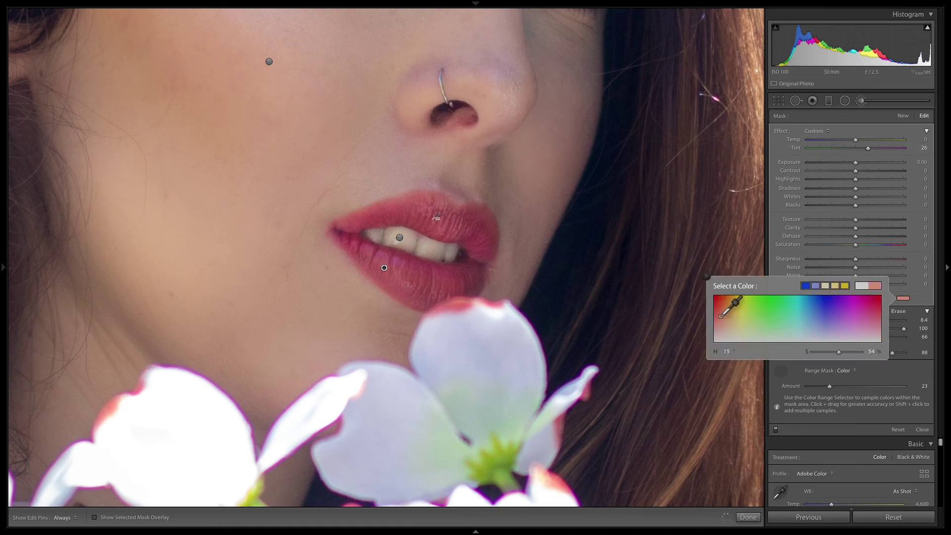
drag(721, 315, 716, 322)
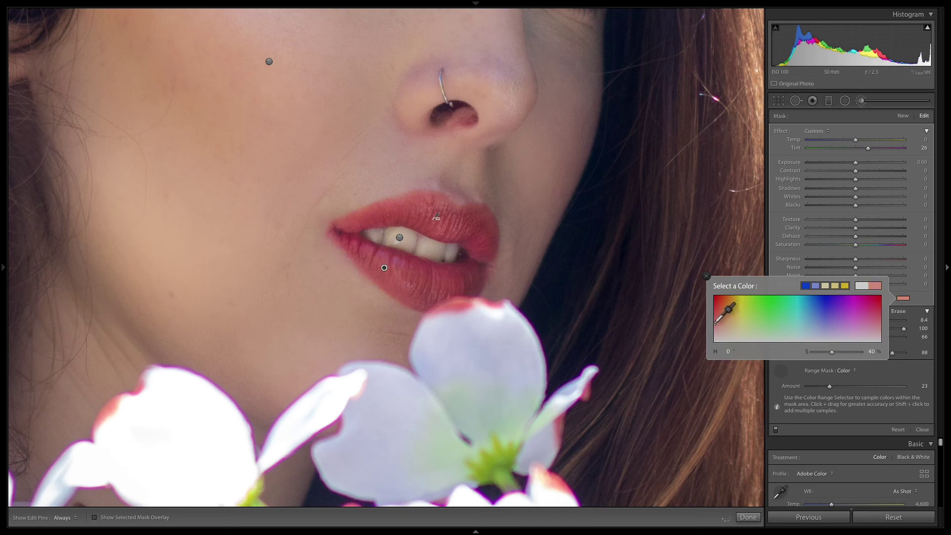
click(464, 219)
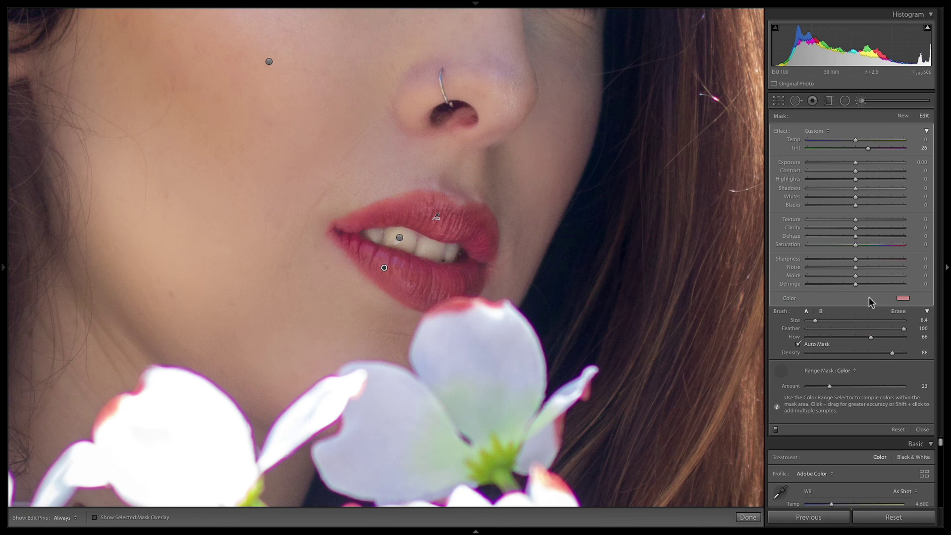
Step: Return to the whole portrait, undo the black-and-white toggle and close the brush adjustment
key(z)
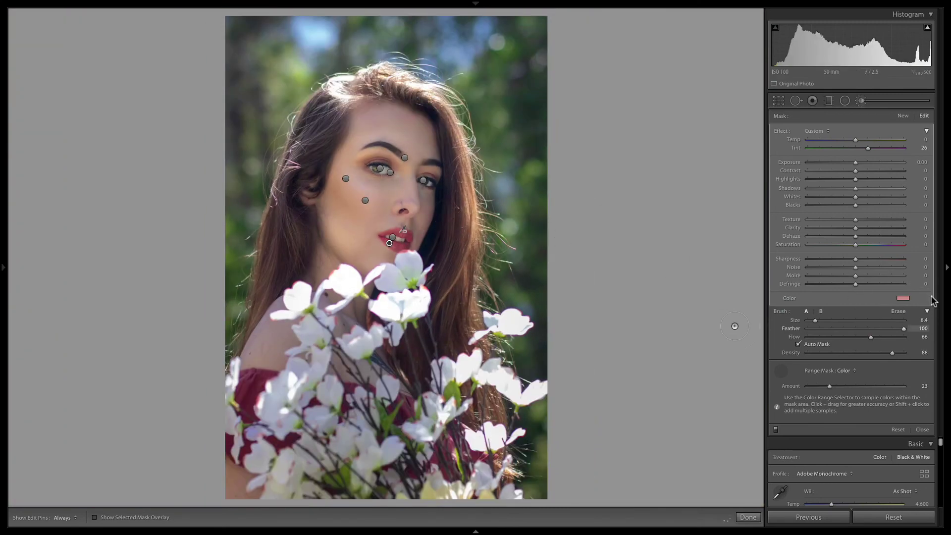
click(903, 298)
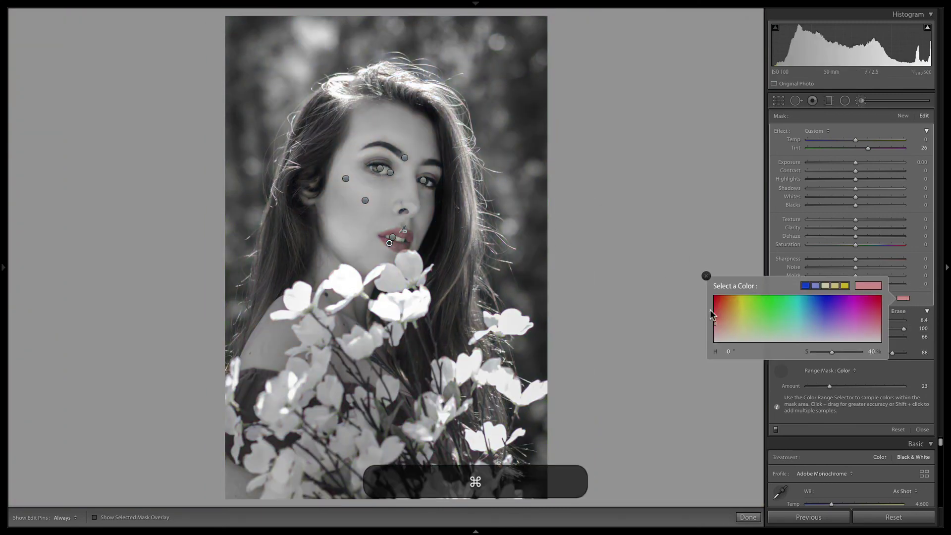
click(706, 275)
key(super+z)
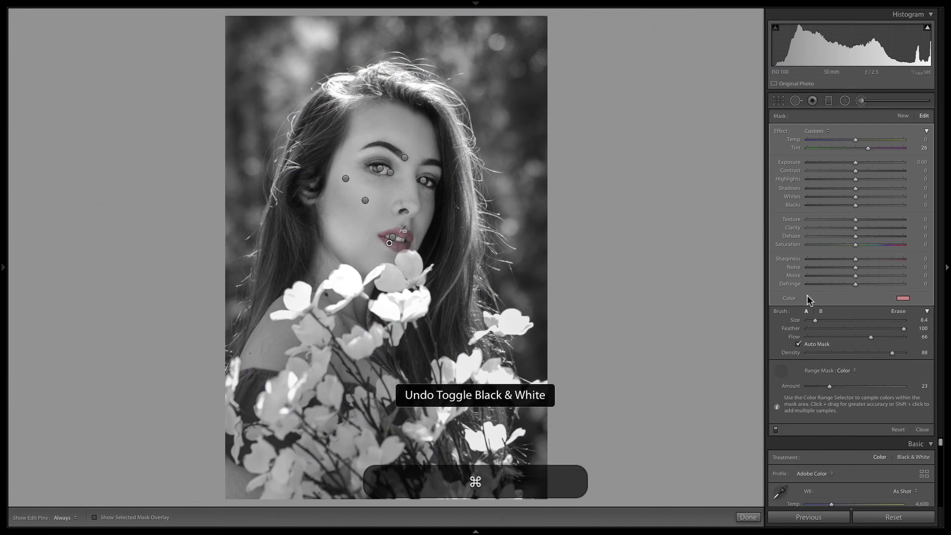
click(748, 517)
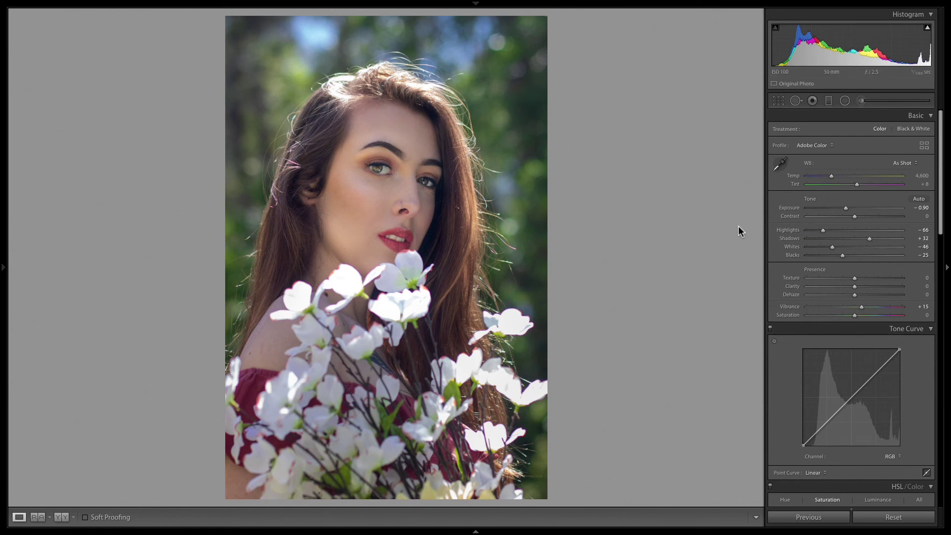
Step: Reselect the portrait in the filmstrip and compare it with the original, also side by side, ending in the single-photo view
key(slash)
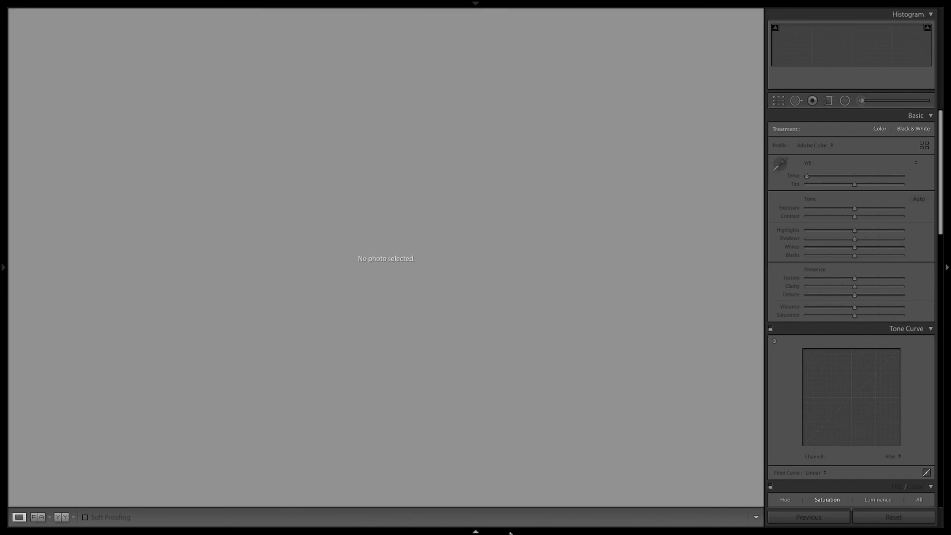
click(510, 532)
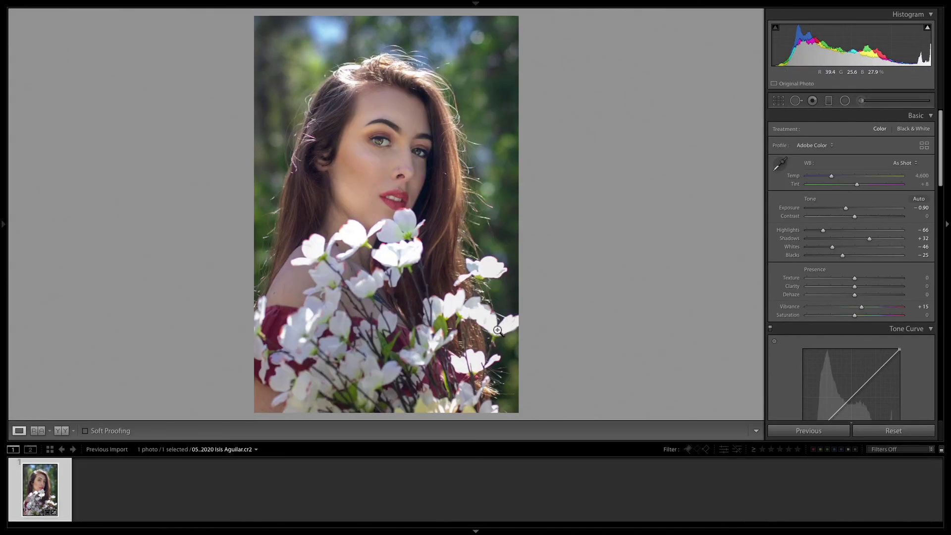
key(backslash)
key(backslash)
key(backslash)
key(backslash)
click(61, 430)
click(474, 531)
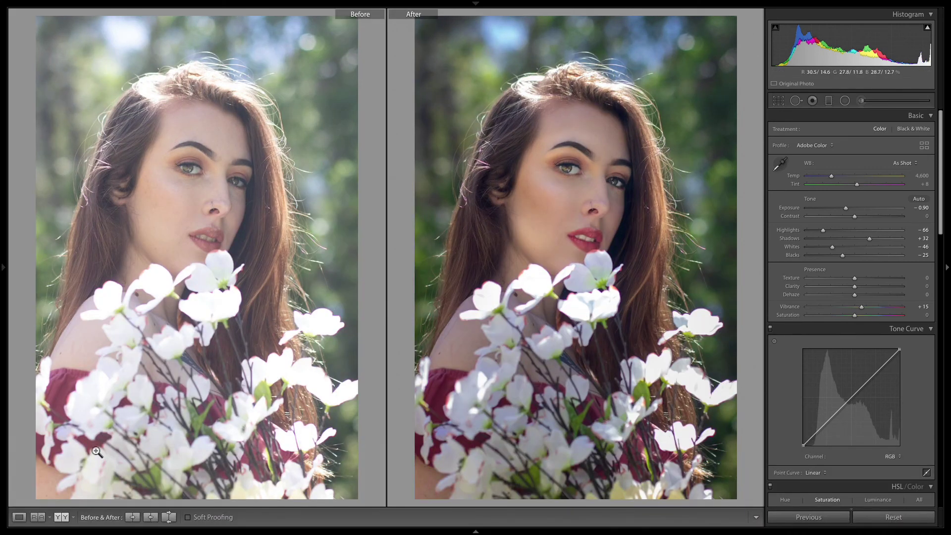
click(19, 517)
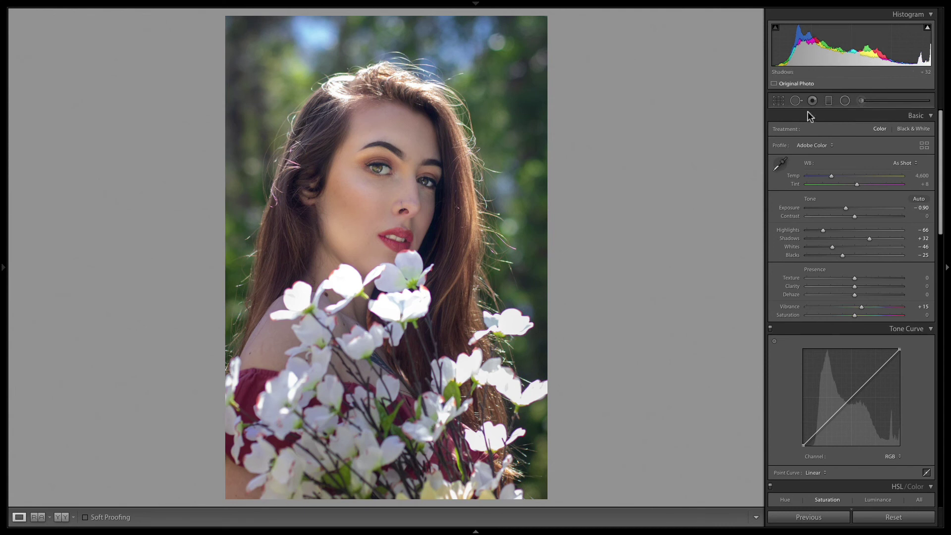
Step: Add a radial filter around the face and hair, rotated and stretched to fit the head, with Sharpness −100
click(845, 101)
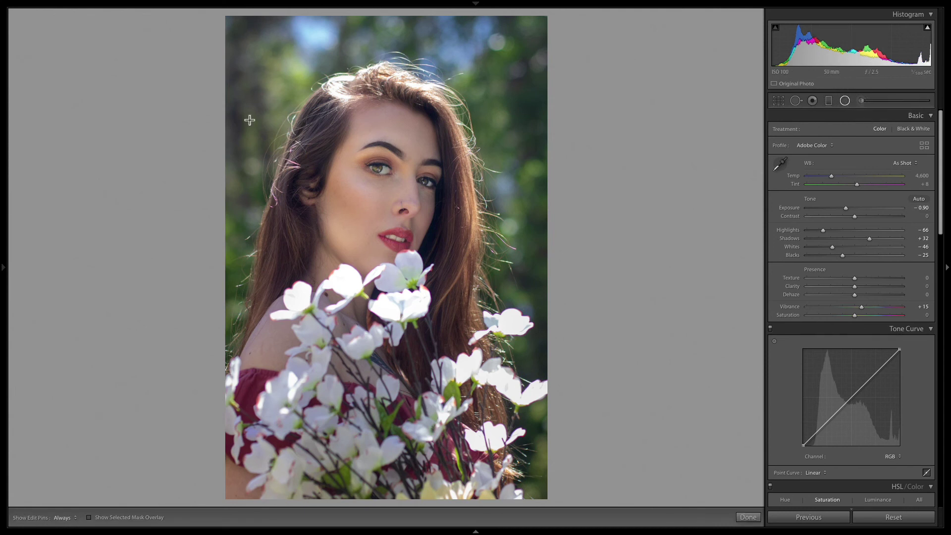
drag(399, 224, 478, 328)
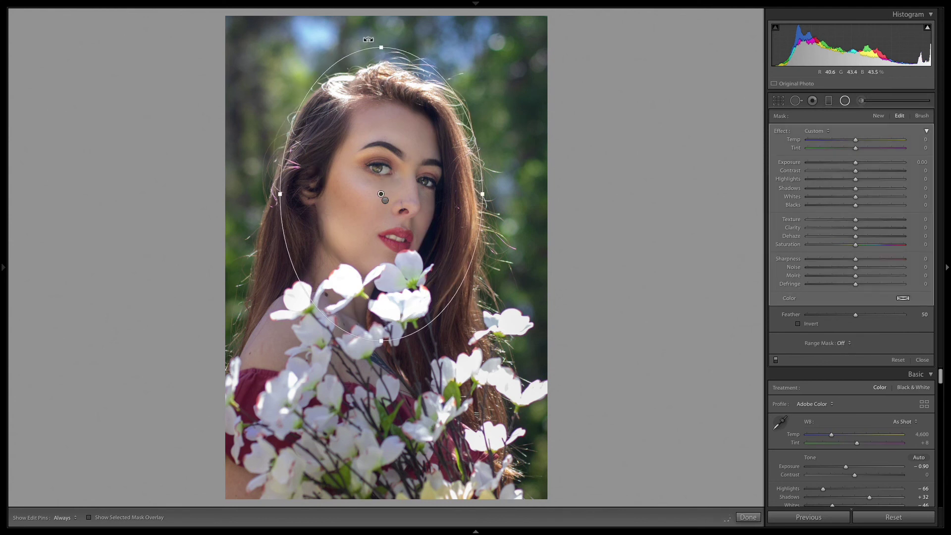
drag(371, 38, 392, 39)
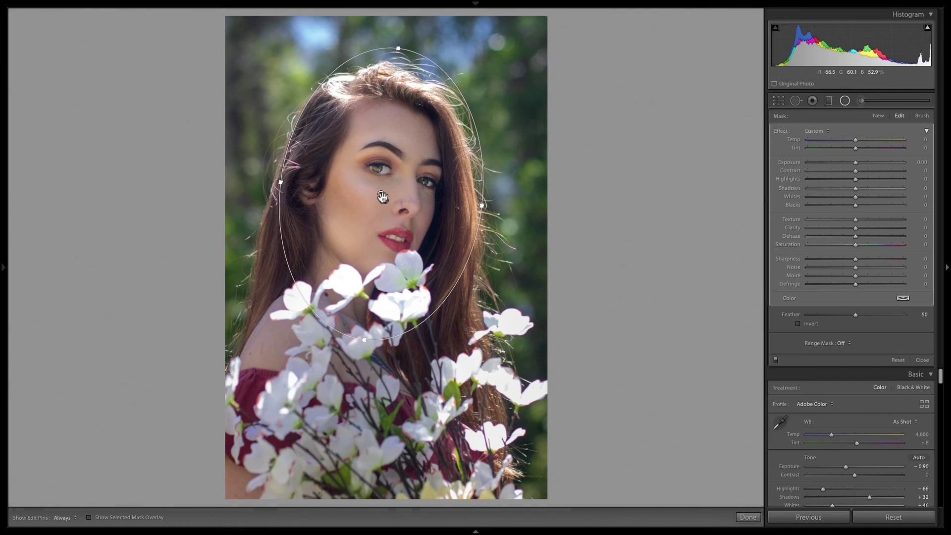
key(o)
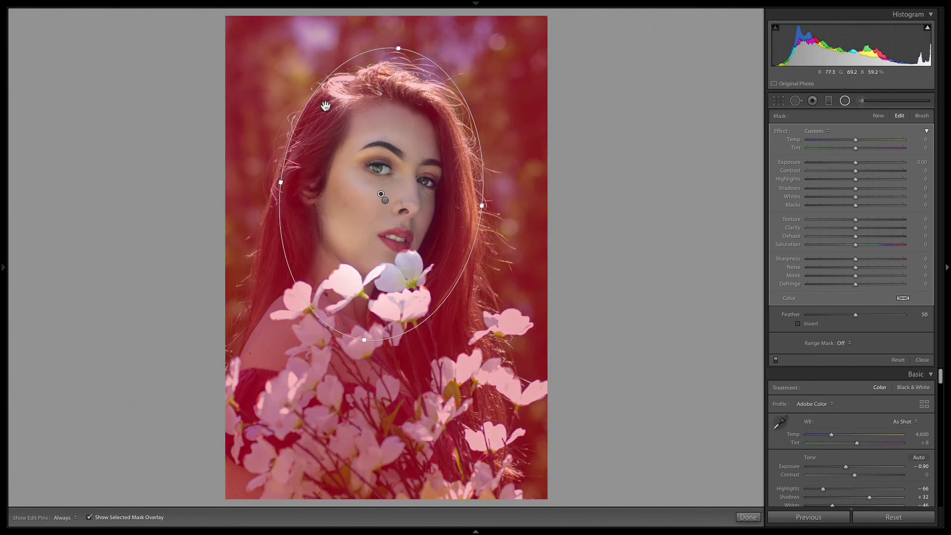
key(o)
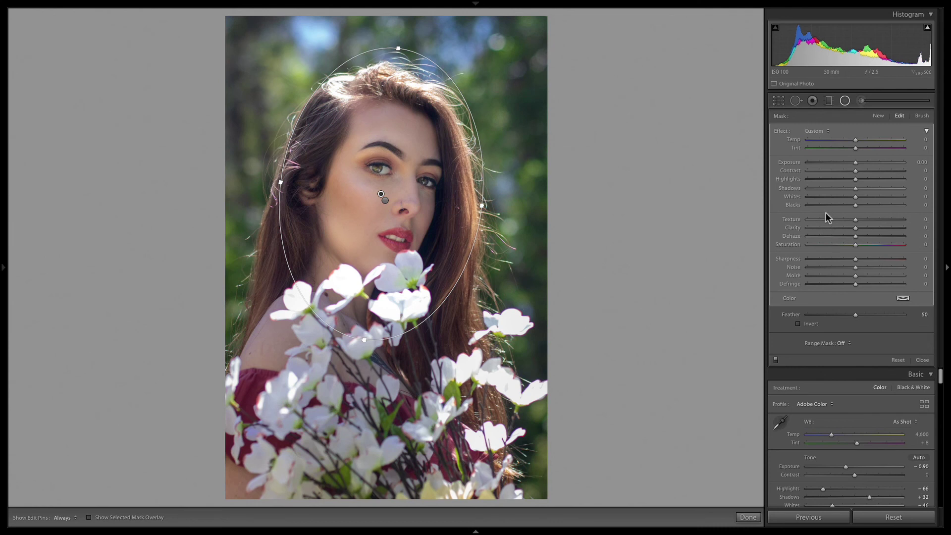
click(822, 258)
drag(364, 337, 363, 351)
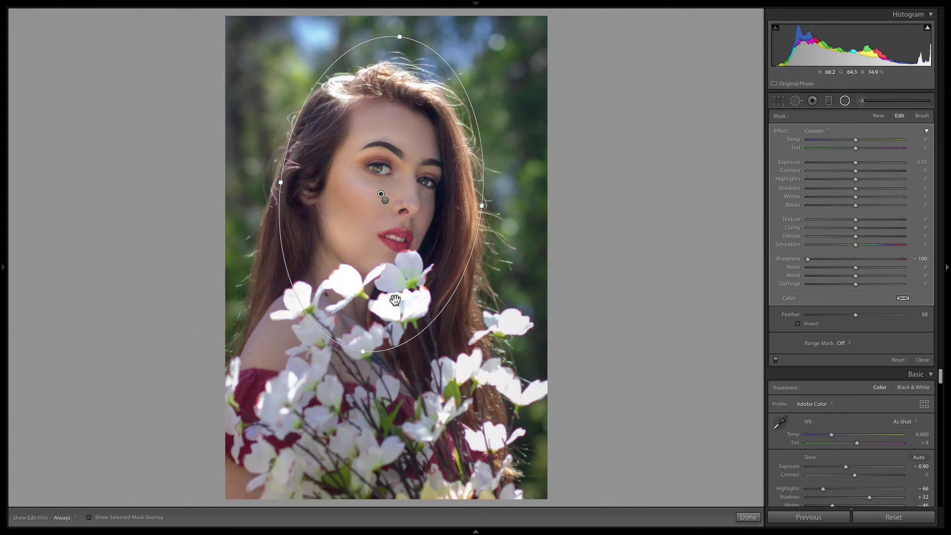
Step: Brush the radial filter's mask over the hair and flowers below the face, with size 16.8 and Auto Mask off
click(921, 115)
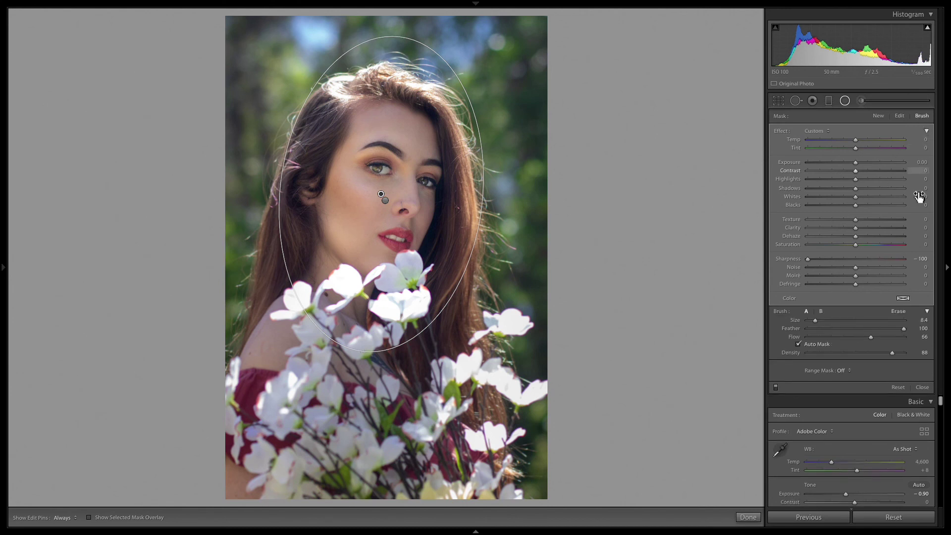
click(821, 320)
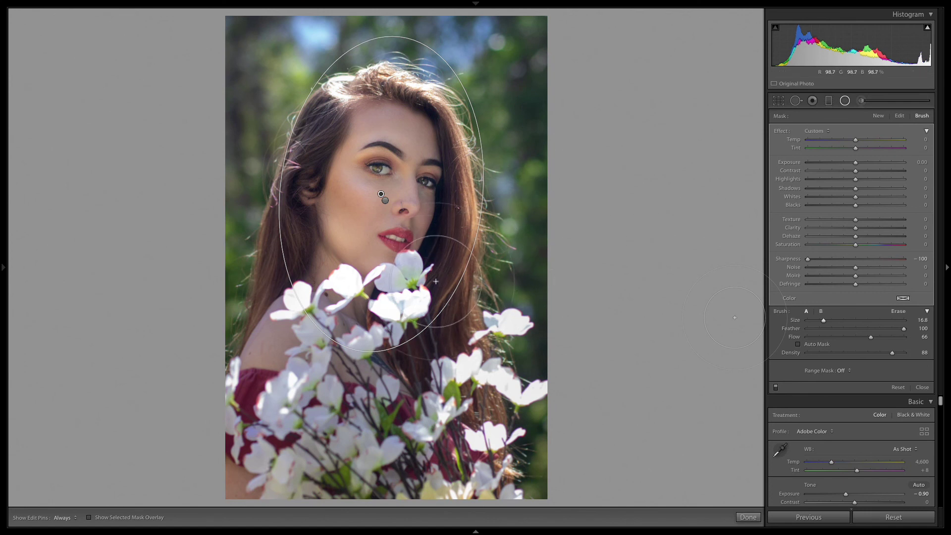
key(h)
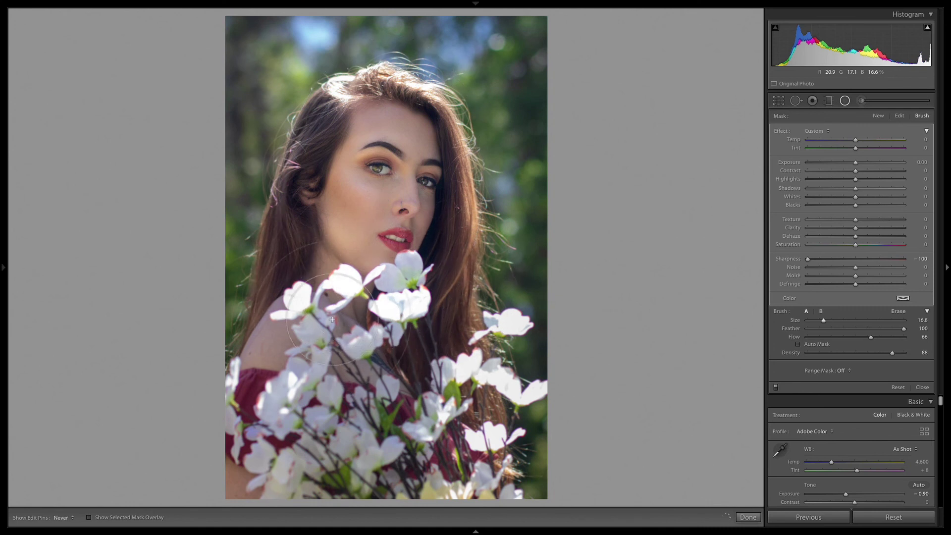
key(h)
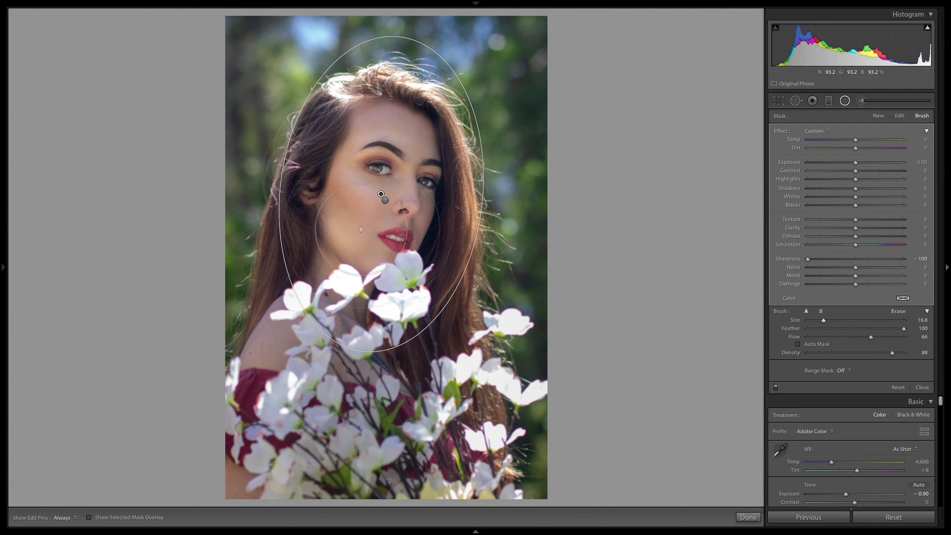
Step: Duplicate the radial filter around the head to strengthen its blur, and close the filter tool
right_click(382, 194)
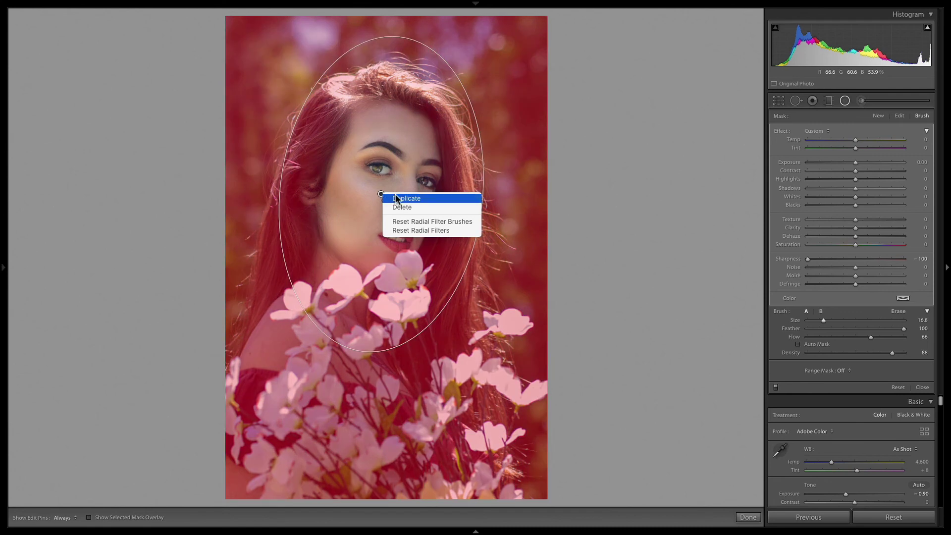
click(396, 199)
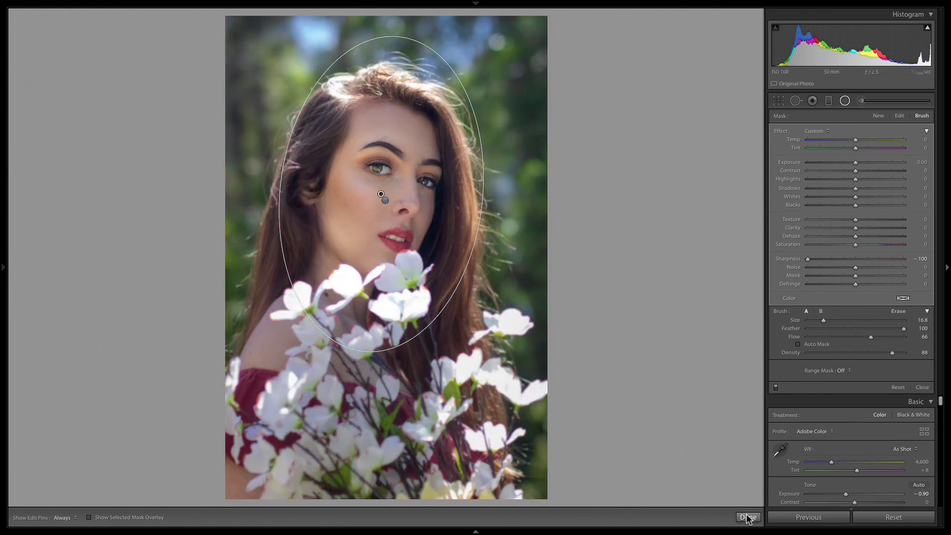
click(747, 518)
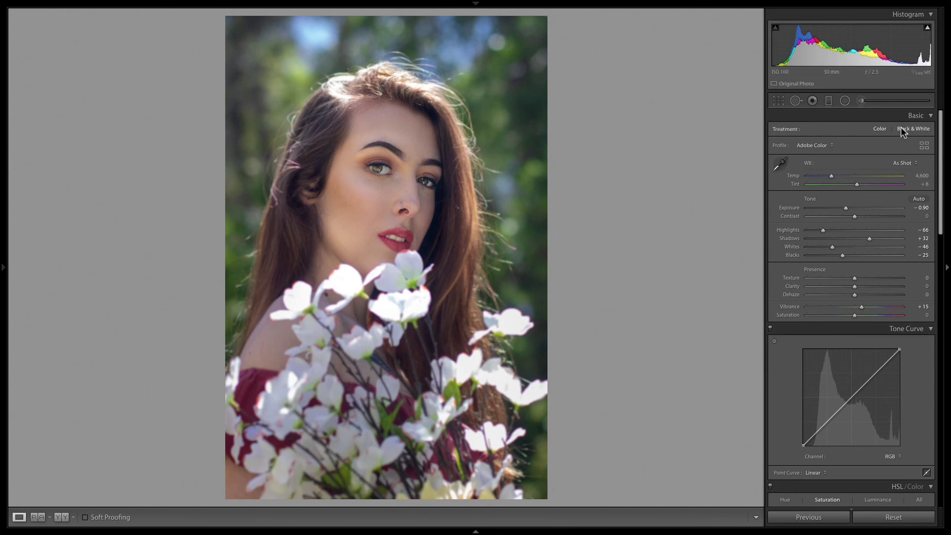
Step: Delete the duplicate radial filter, keeping the photo itself in the catalog, and close the filter tool
click(845, 101)
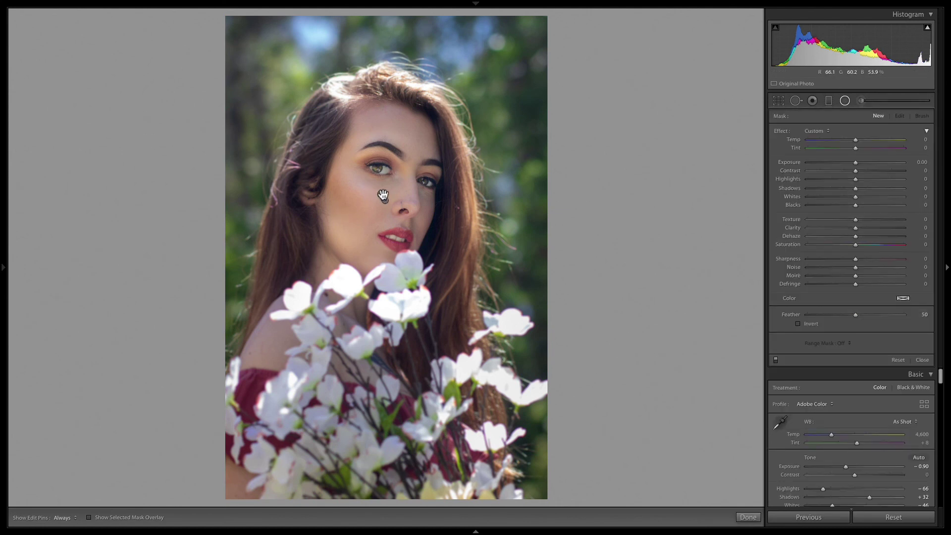
key(BackSpace)
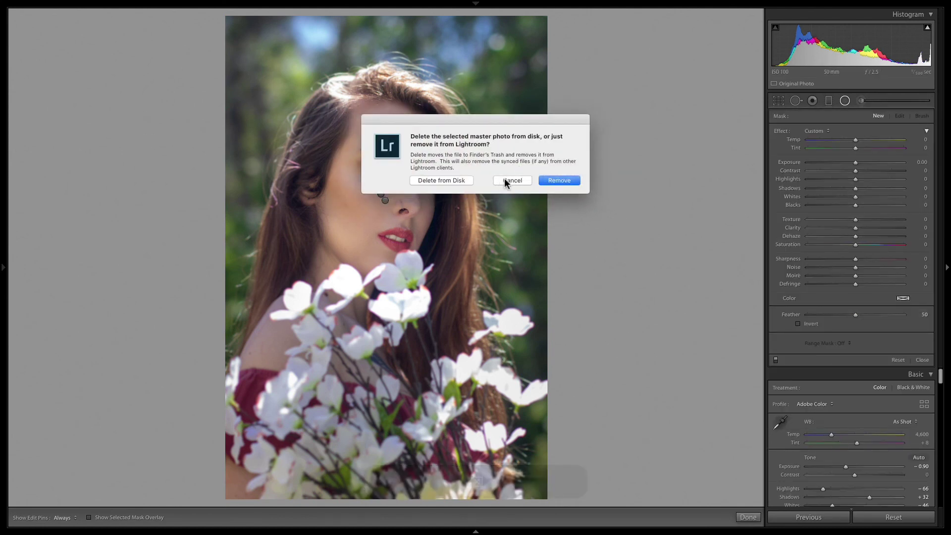
click(510, 184)
key(BackSpace)
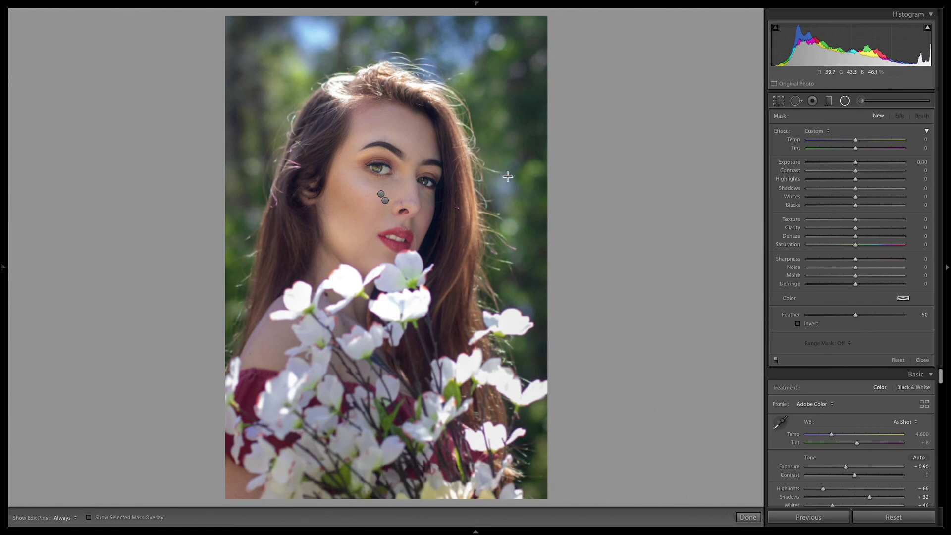
click(747, 517)
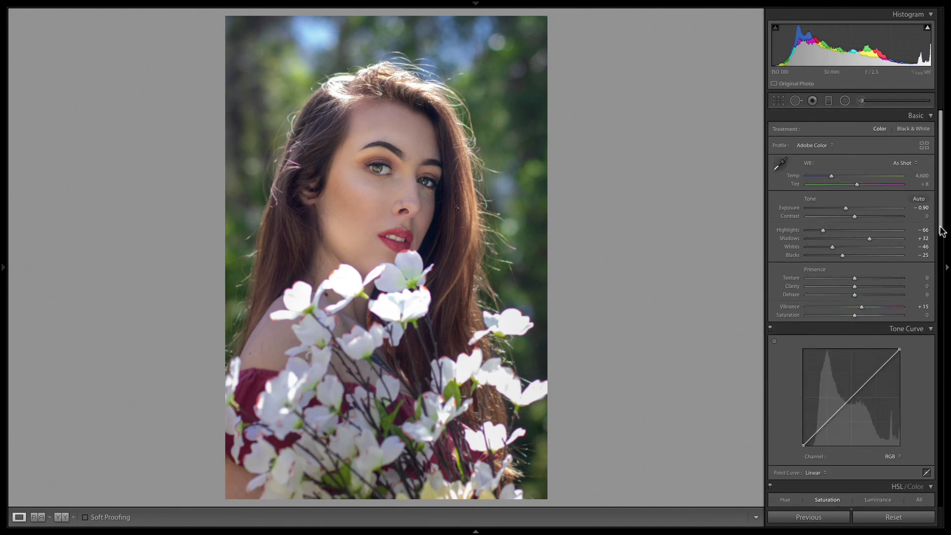
Step: Shape the RGB point curve into a gentle S, slightly raising the highlights and slightly lowering the shadows
drag(942, 230, 940, 251)
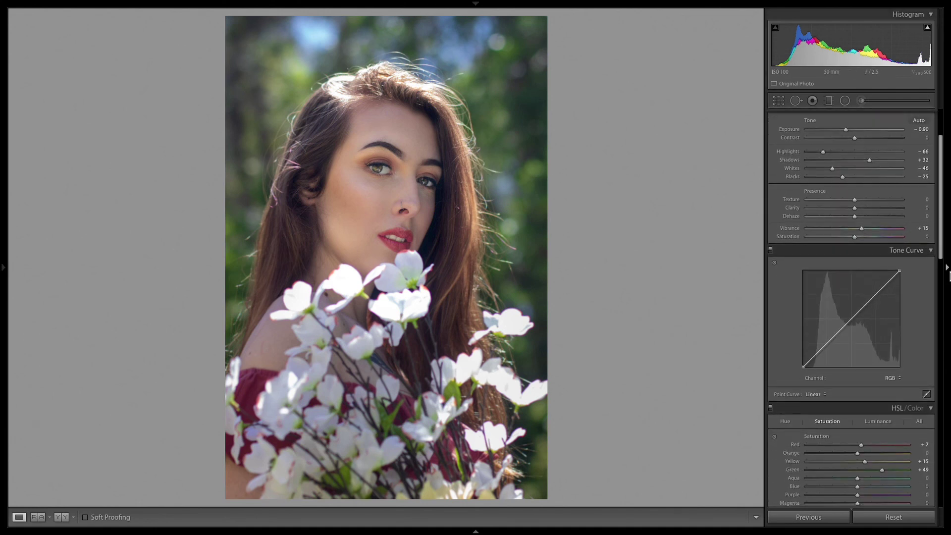
drag(868, 302, 868, 295)
drag(830, 335, 830, 337)
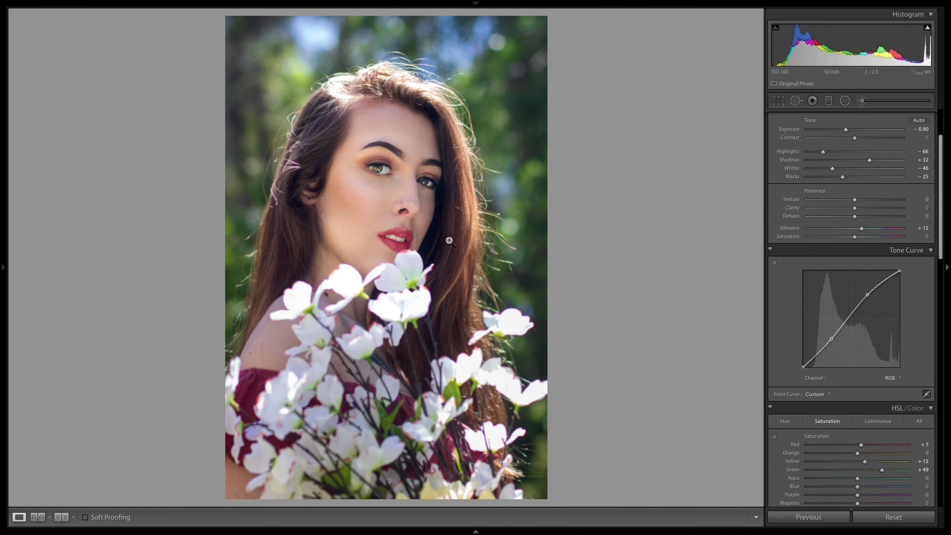
Step: Add a Highlight Priority post-crop vignette with Amount −15, Midpoint 28 and Feather 100
drag(942, 245, 948, 508)
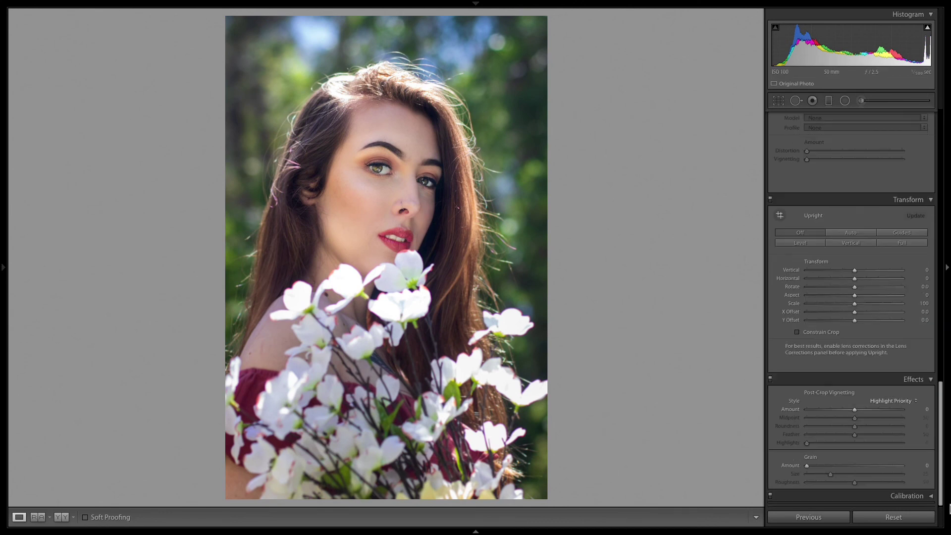
mouse_move(854, 409)
mouse_down()
mouse_move(857, 435)
mouse_move(924, 438)
mouse_move(847, 409)
mouse_up()
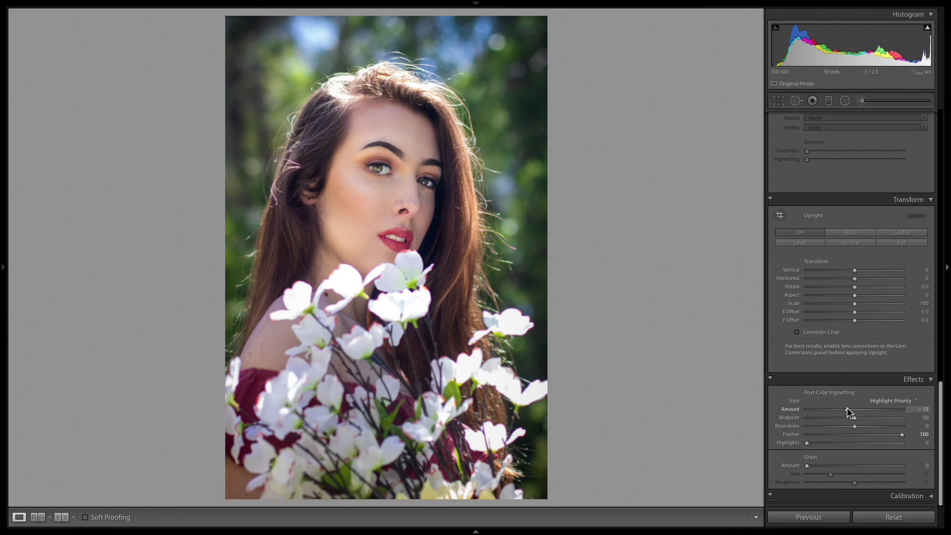
drag(837, 417, 833, 415)
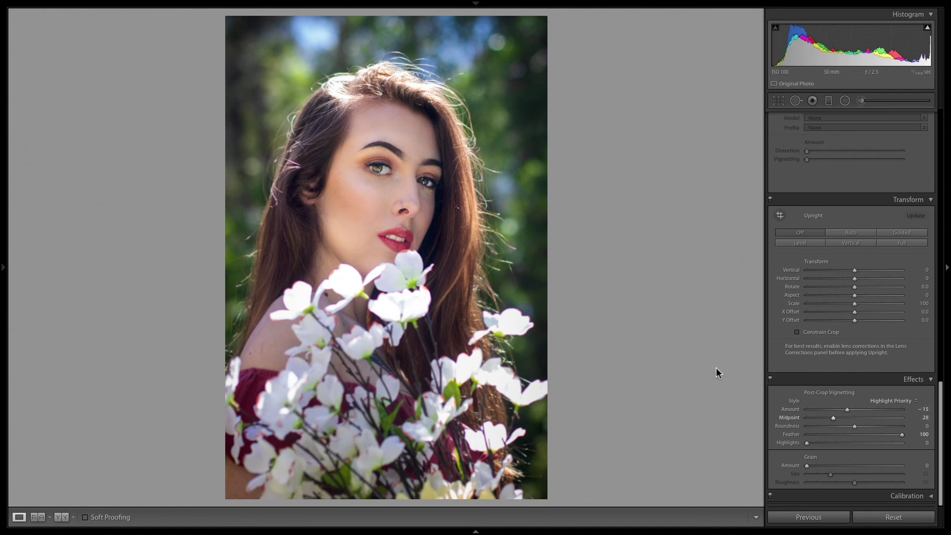
Step: Inspect the lips up close and compare the whole edited portrait with its original version
click(438, 232)
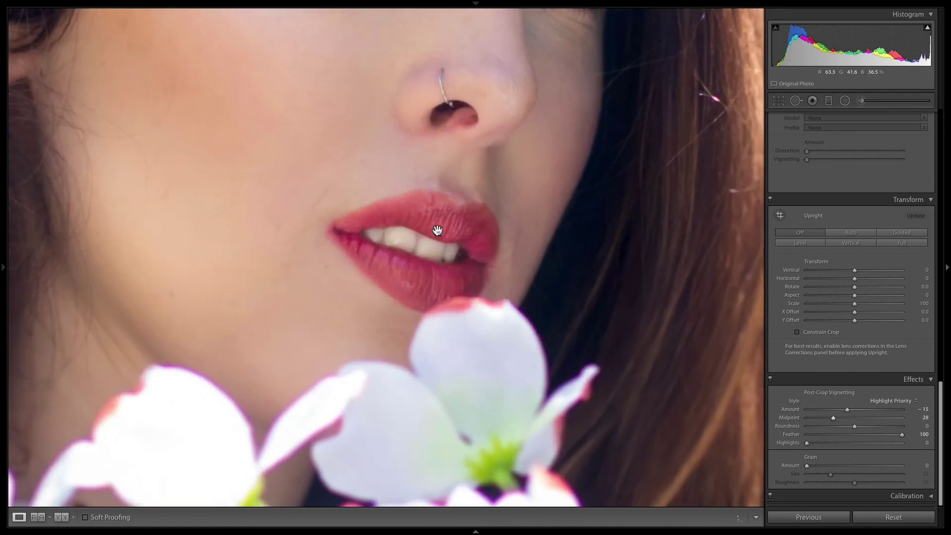
click(437, 230)
key(backslash)
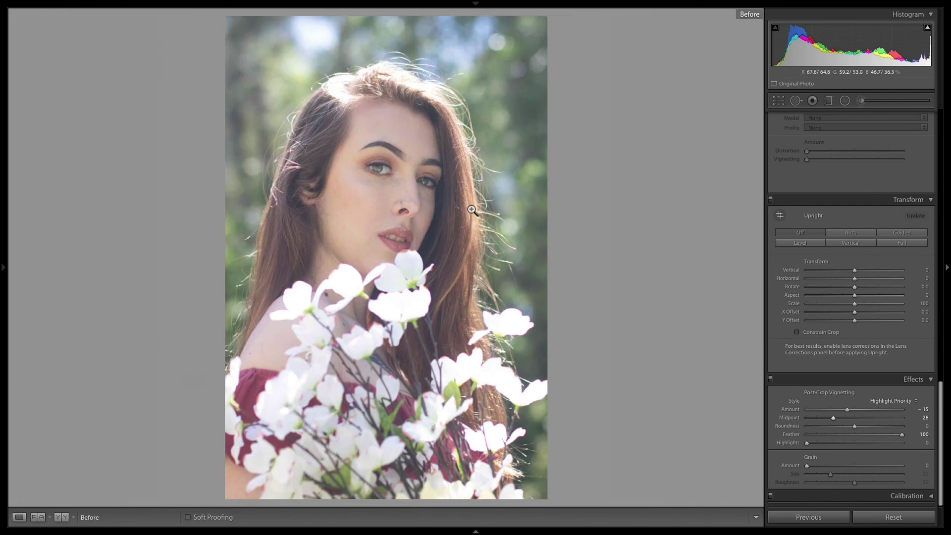
key(backslash)
key(backslash)
key(backslash)
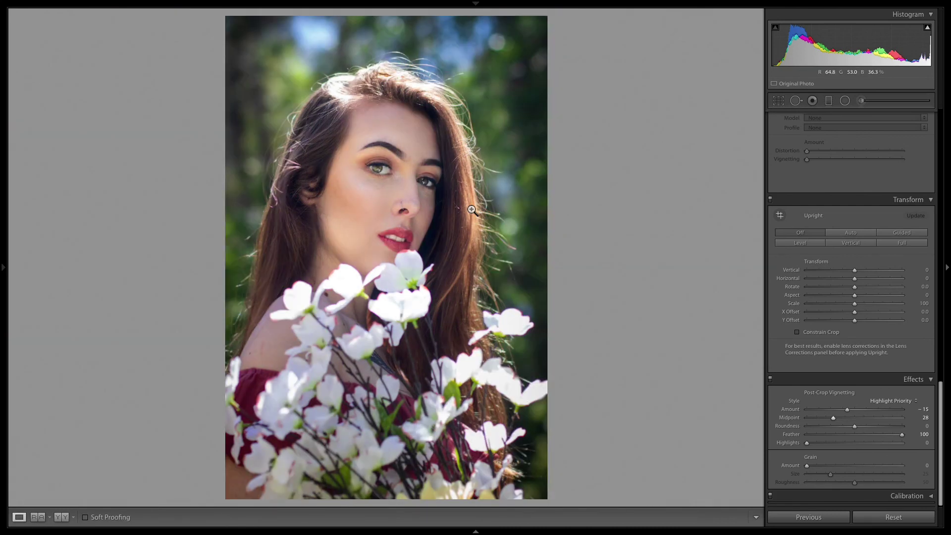
Step: Warm the white balance to a temperature of 4,797 and compare the portrait with its original version
scroll(943, 334, up, 1)
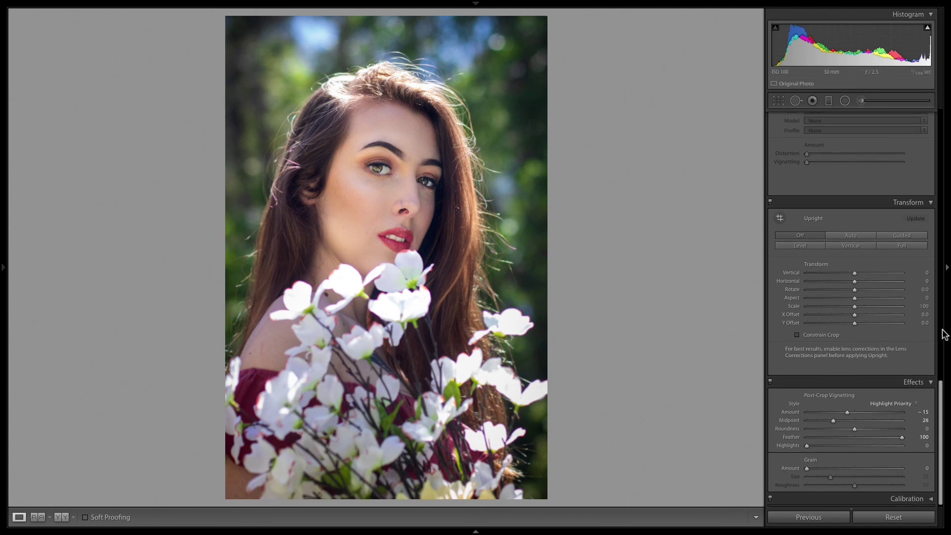
scroll(944, 335, up, 10)
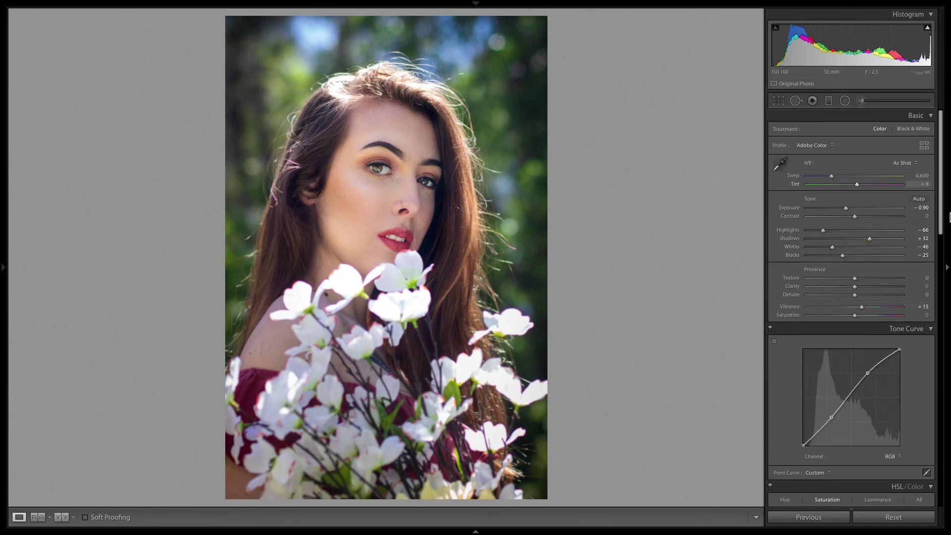
drag(831, 175, 833, 175)
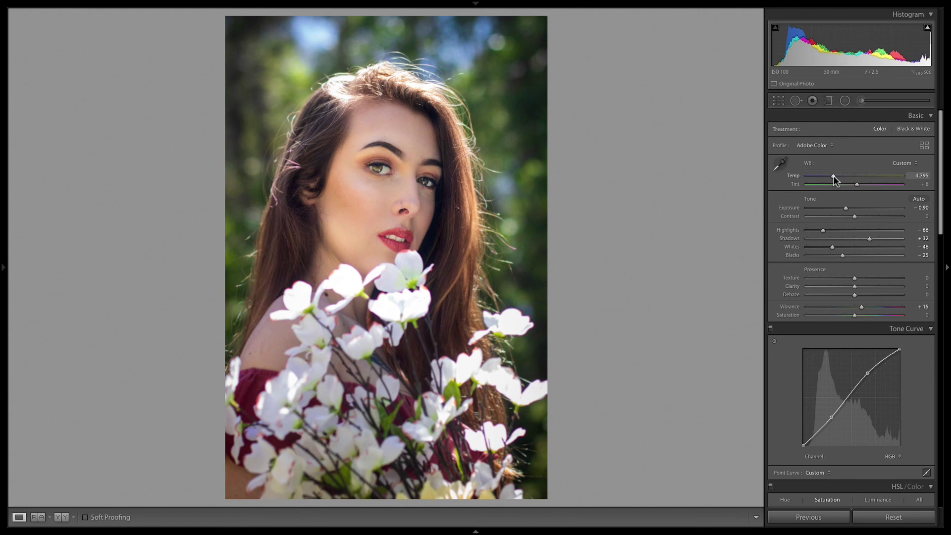
double_click(834, 176)
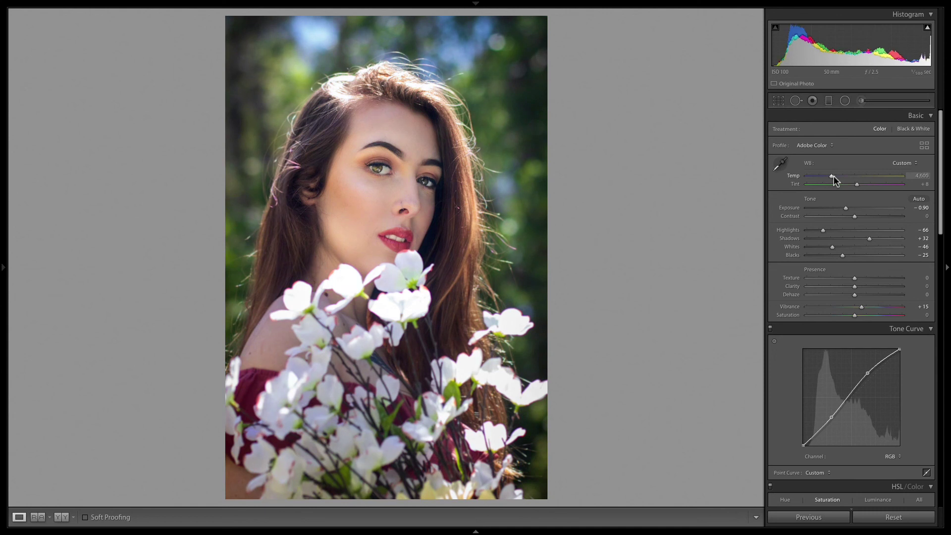
drag(834, 176, 836, 177)
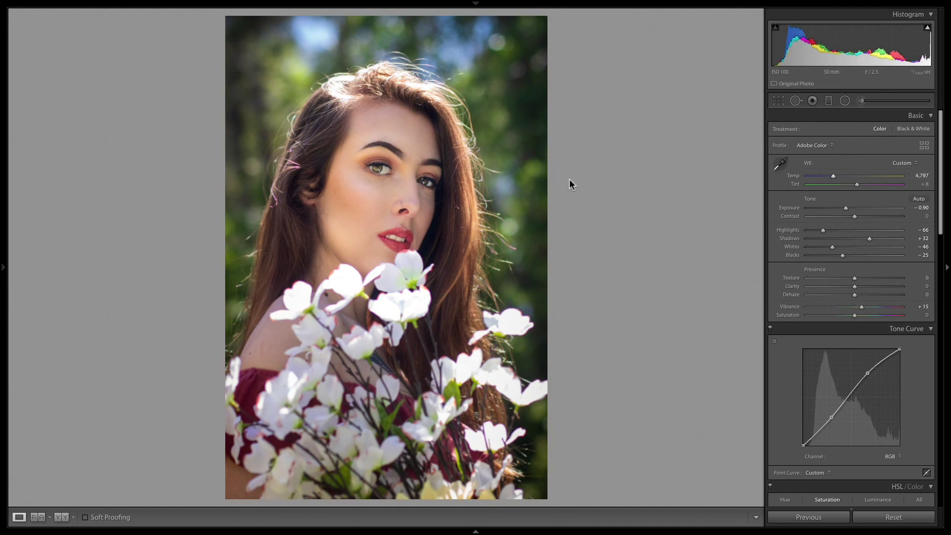
key(backslash)
key(backslash)
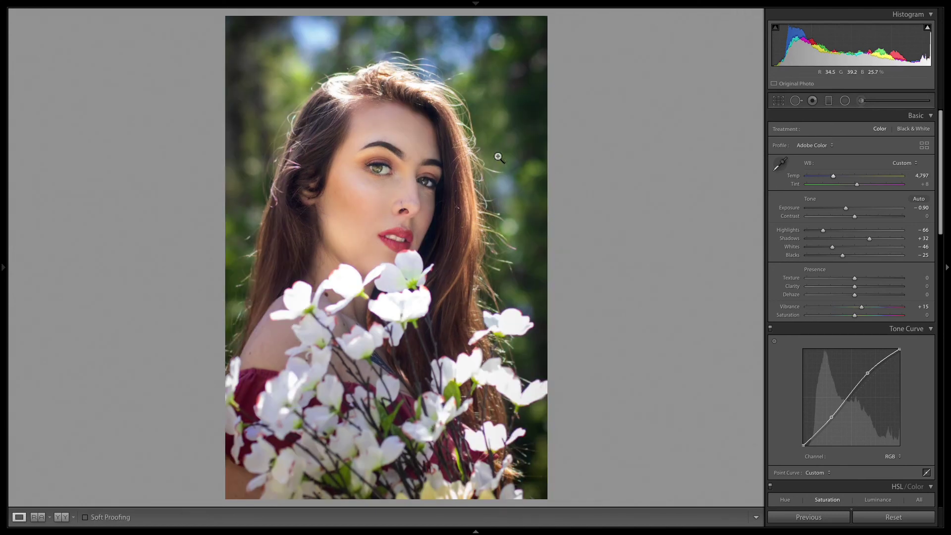